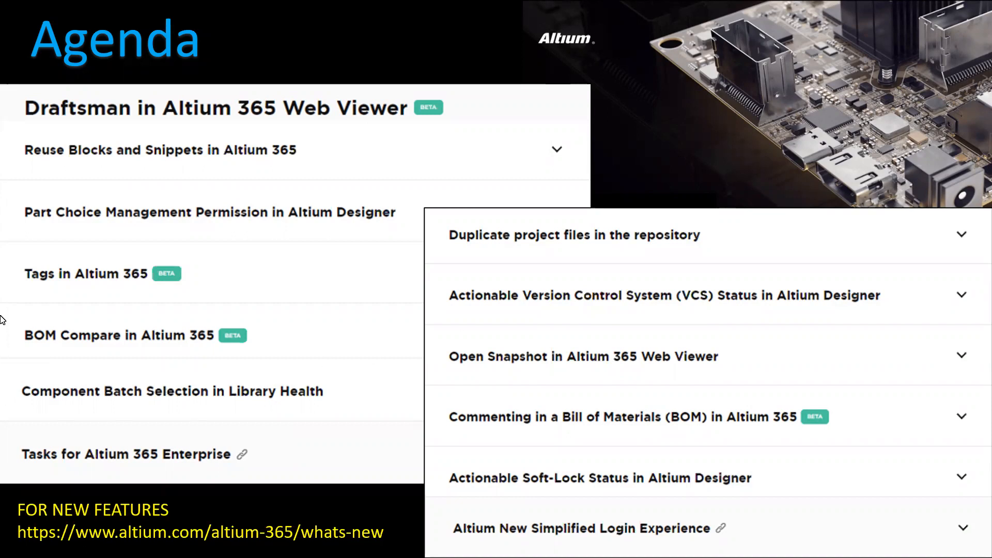
left_click(324, 336)
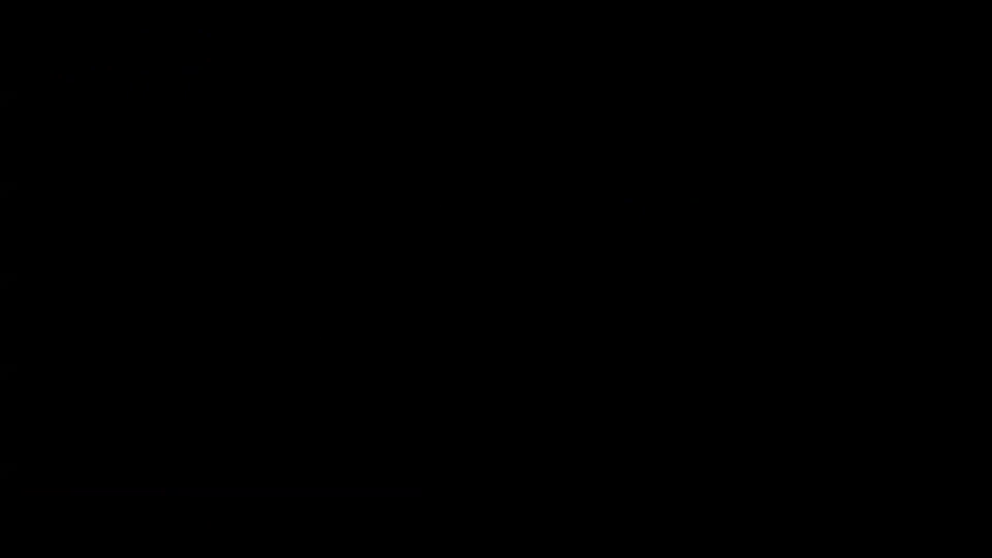
key("alt+Tab")
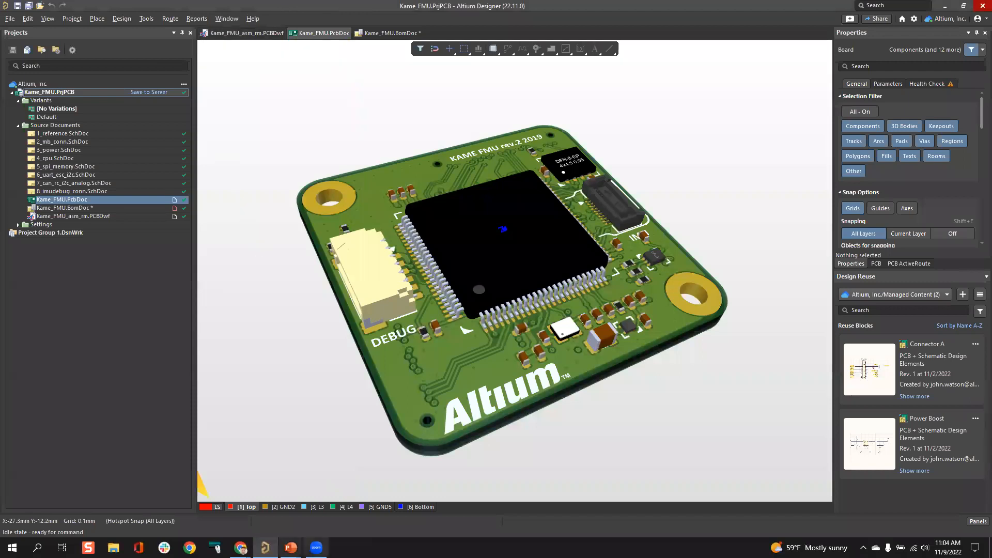
left_click(291, 548)
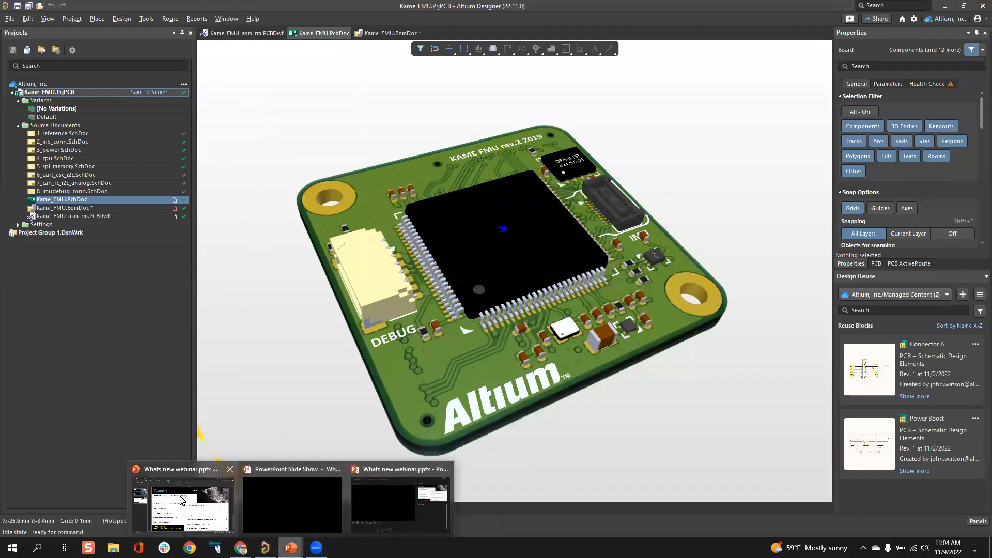
left_click(182, 498)
key("alt+Tab")
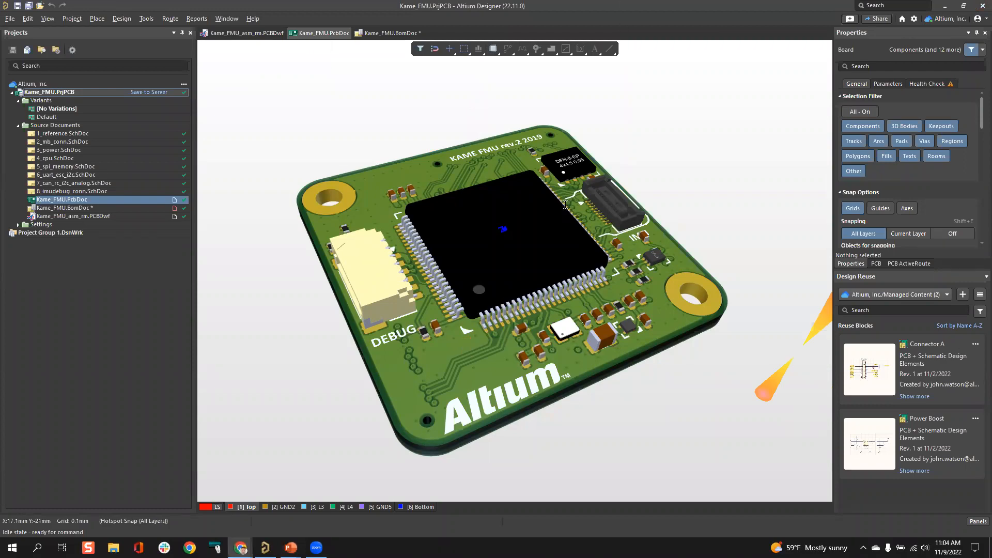
- Switch to Altium Designer and bring up the Kame_FMU_asm_rm.PCBDwf assembly drawing
key("alt+Tab")
left_click(572, 252)
double_click(572, 252)
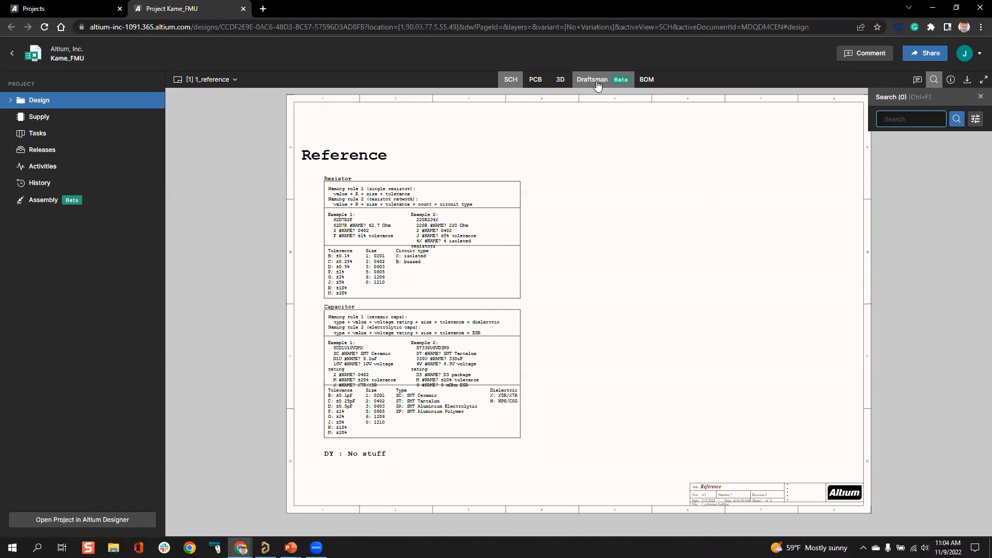
left_click(265, 547)
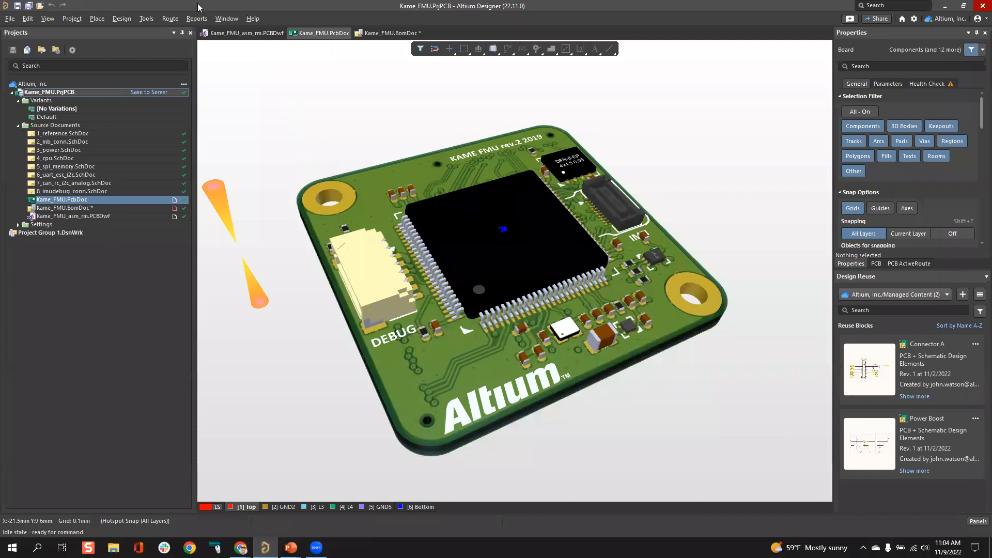
left_click(242, 33)
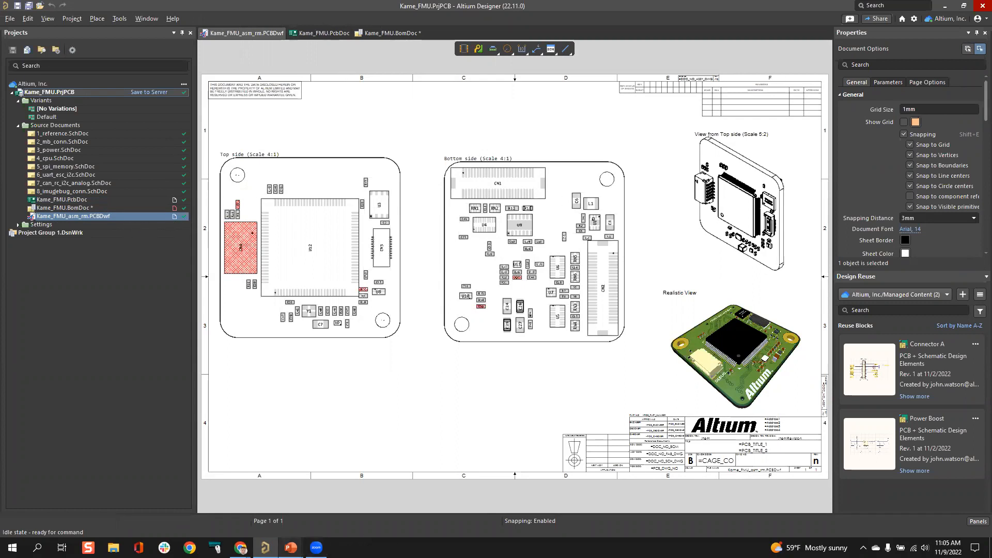
- Switch to the Kame_FMU project in the Altium 365 web viewer and examine the bottom-side view of its Draftsman drawing
mouse_move(241, 547)
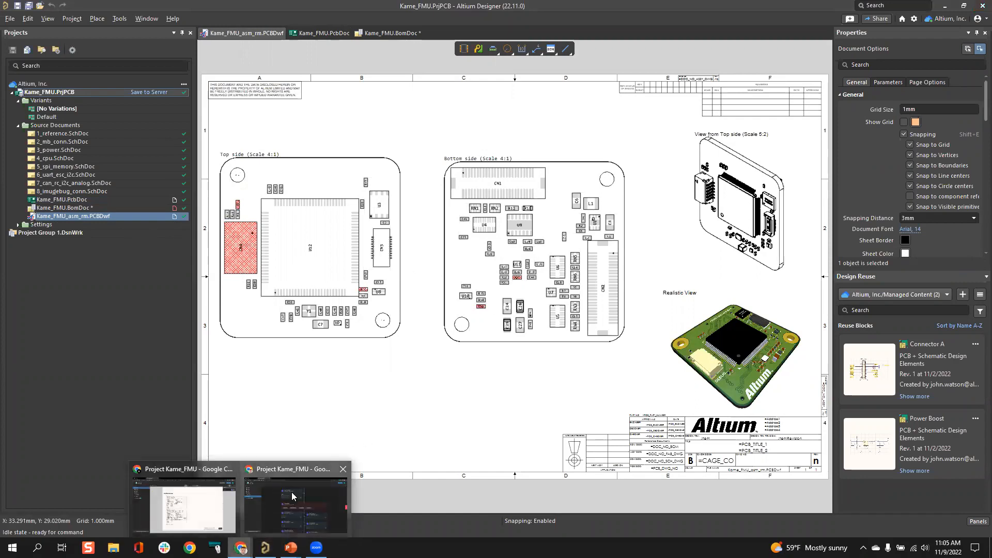
left_click(186, 504)
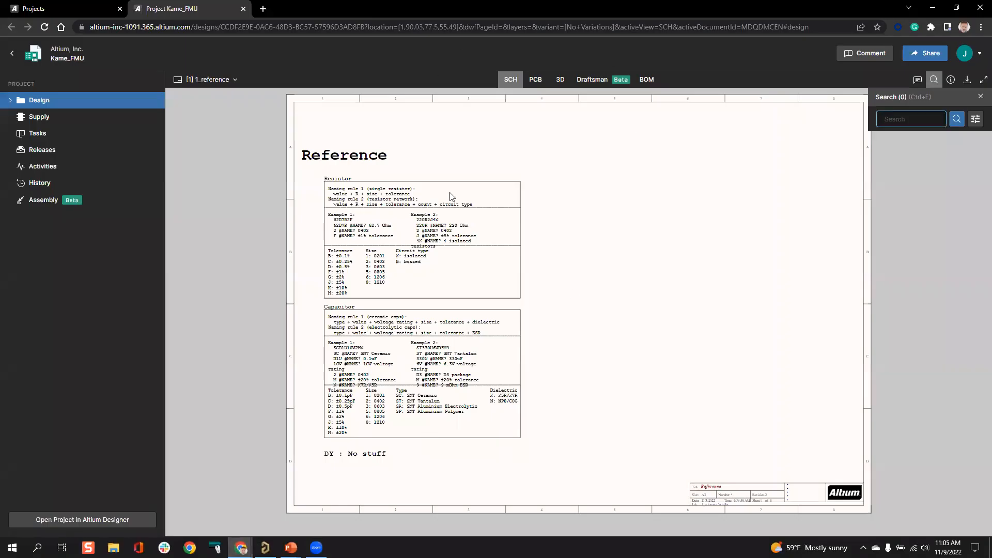
left_click(593, 82)
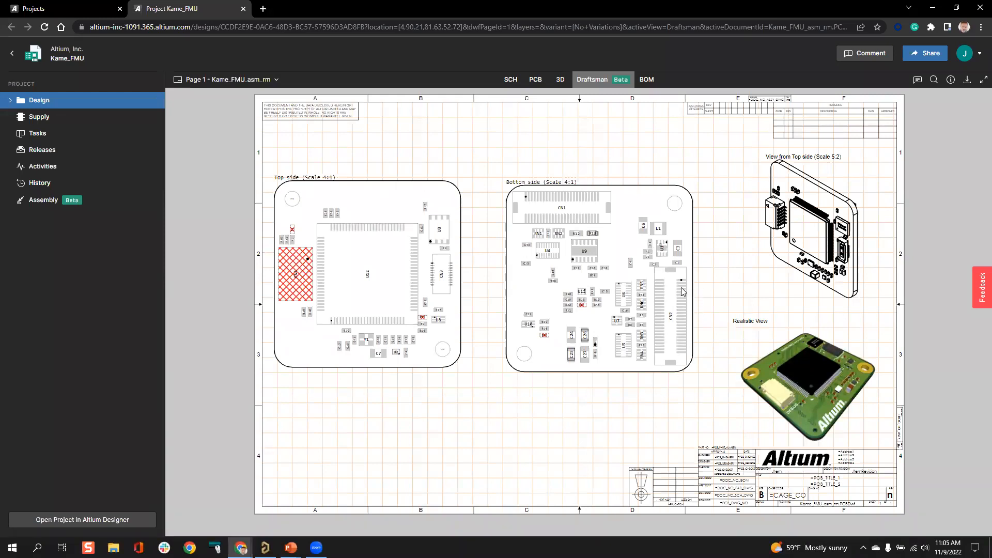
scroll(682, 292, "up", 3)
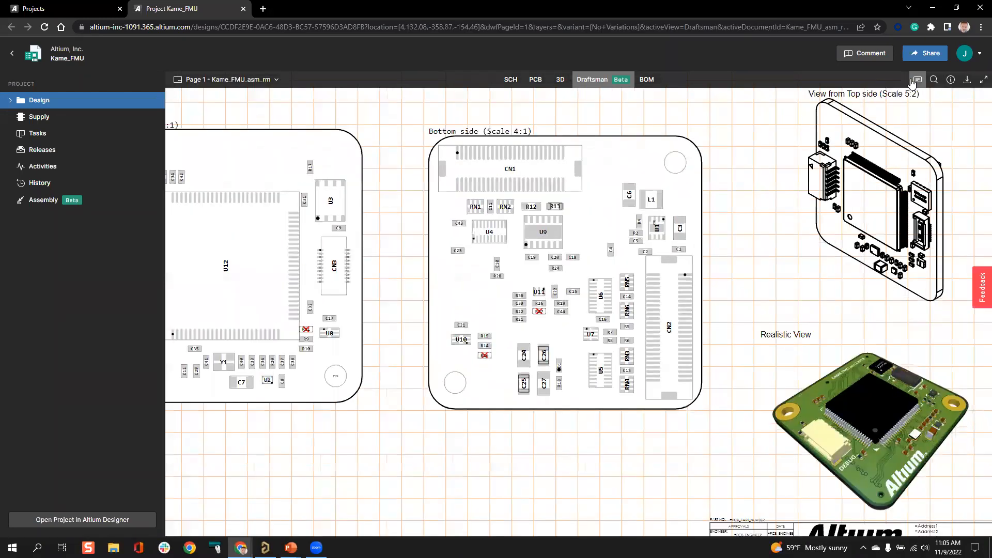
scroll(612, 284, "up", 1)
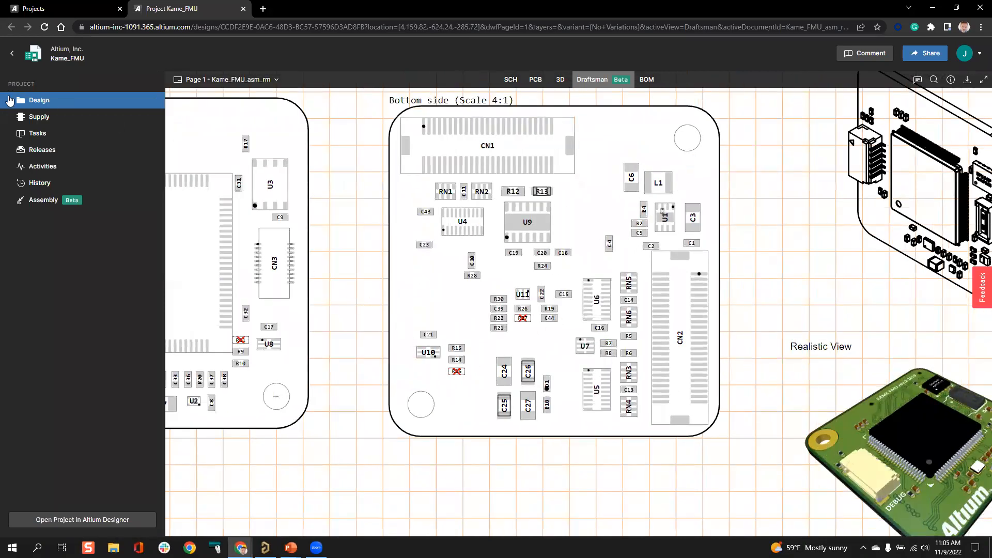
- Expand the project's Design tree and inspect both the top-side and bottom-side assembly views
left_click(9, 100)
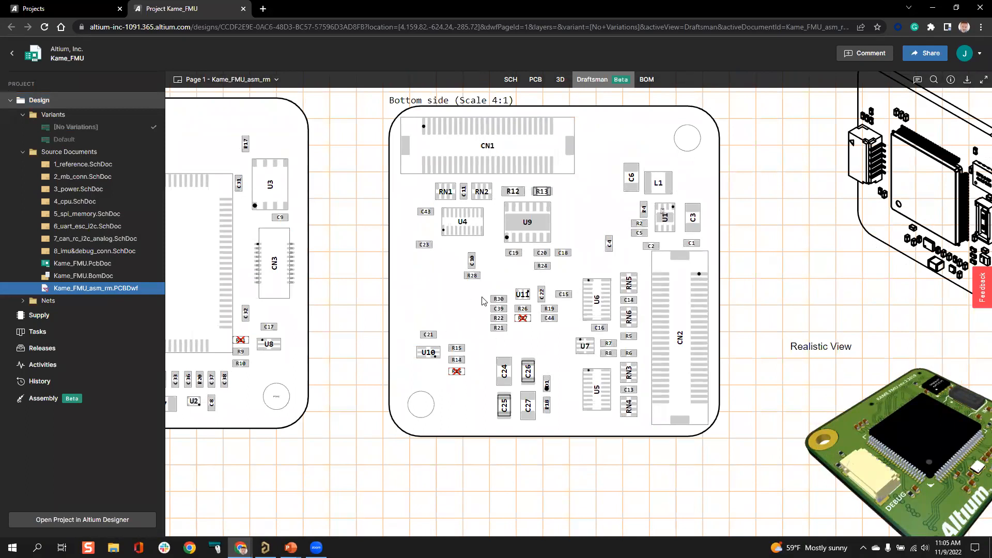
scroll(482, 301, "down", 1)
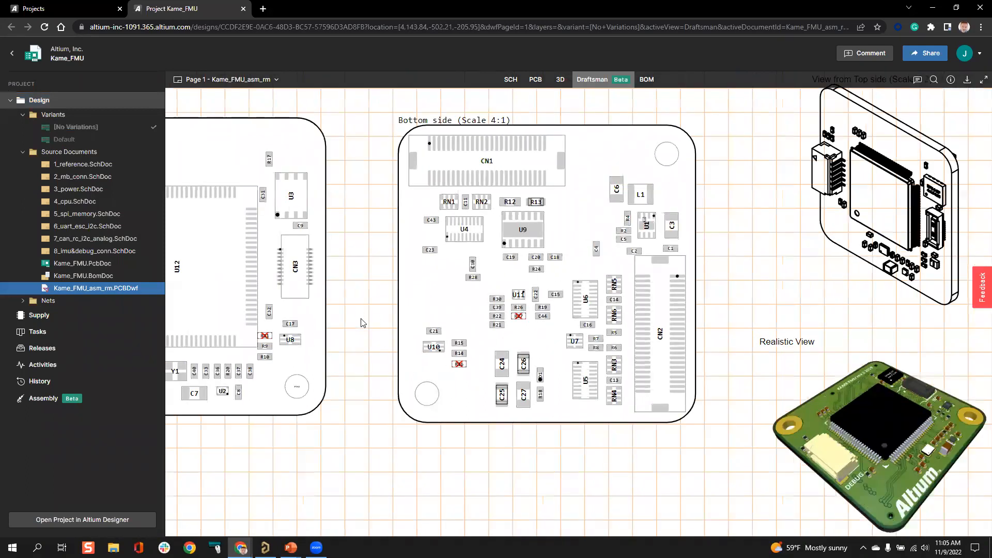
left_click_drag(363, 323, 585, 326)
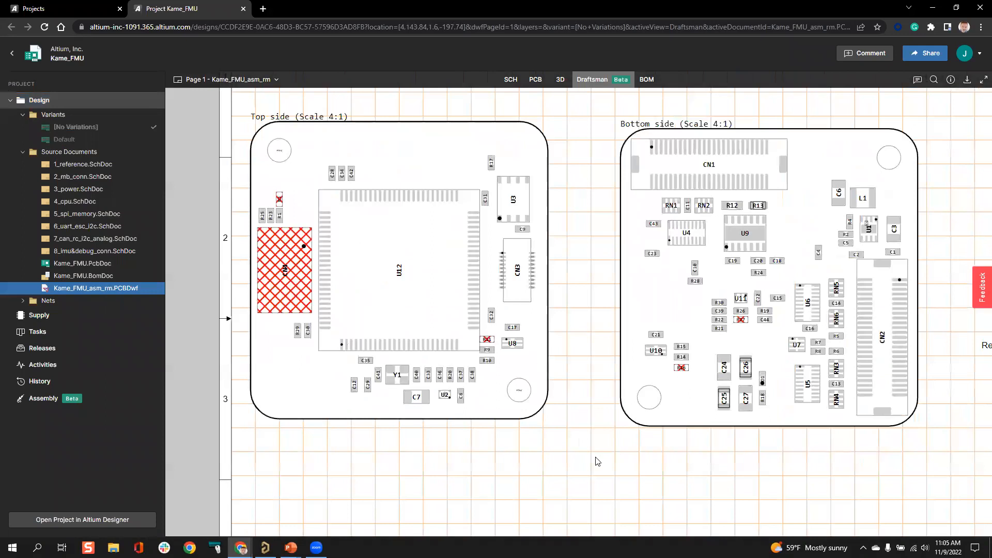
scroll(597, 461, "right", 3)
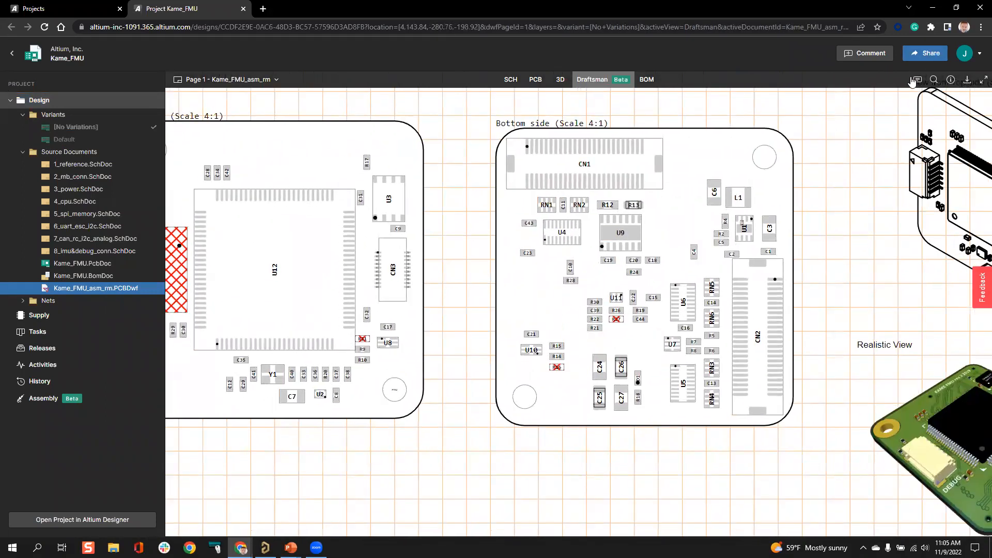
- Post the comment "Not Install @" on a rectangular area around capacitor C23 in the bottom-side view
left_click(916, 80)
left_click(919, 344)
left_click_drag(501, 243, 545, 272)
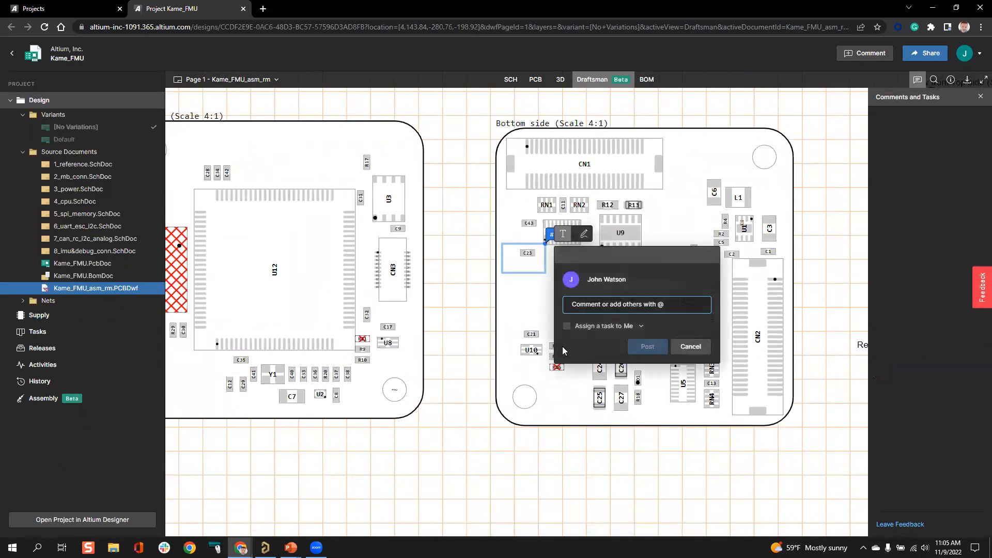
type("N")
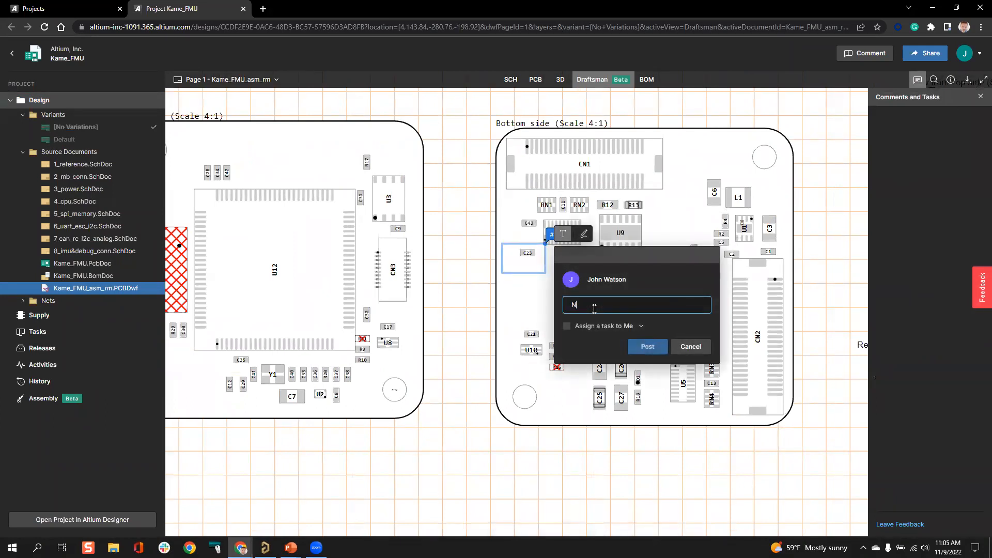
type("ot Install")
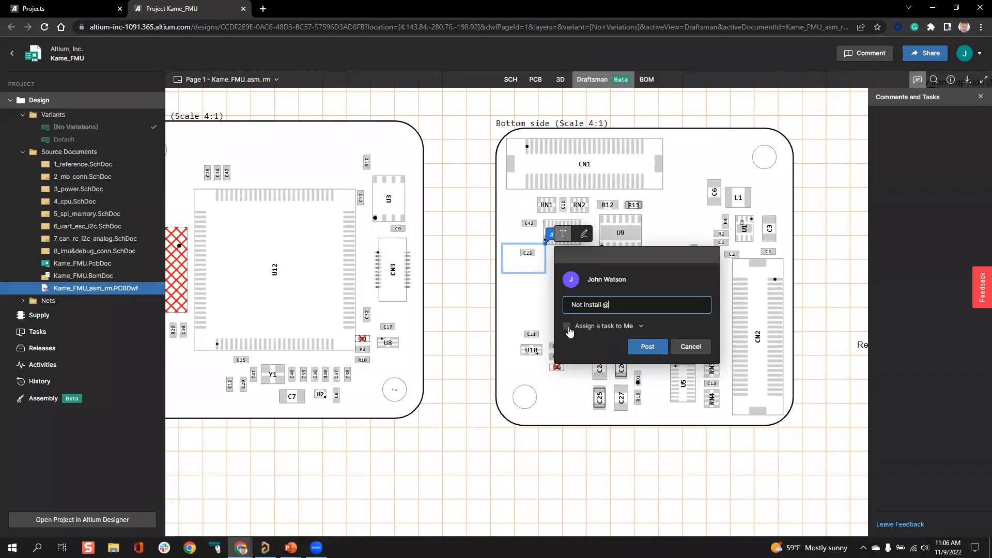
type("@")
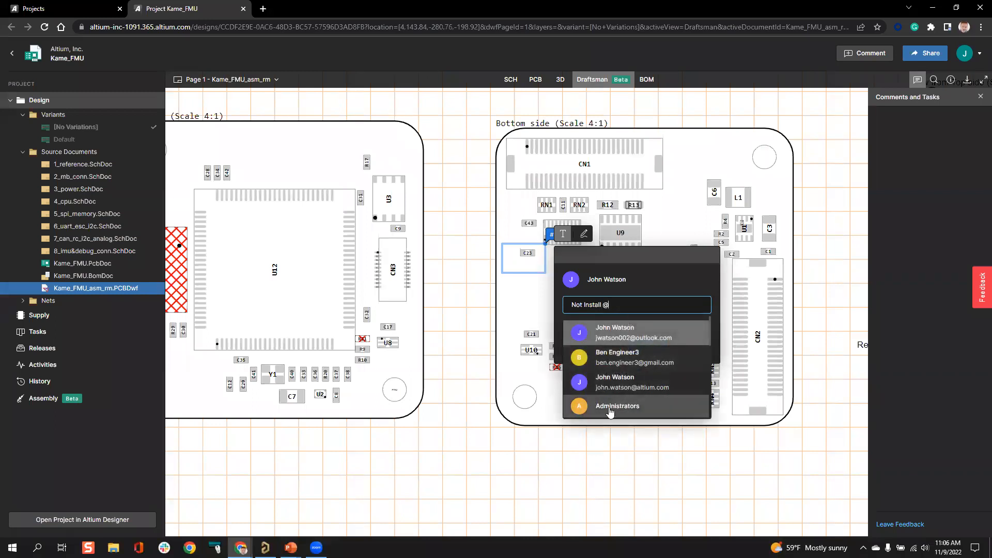
left_click(658, 278)
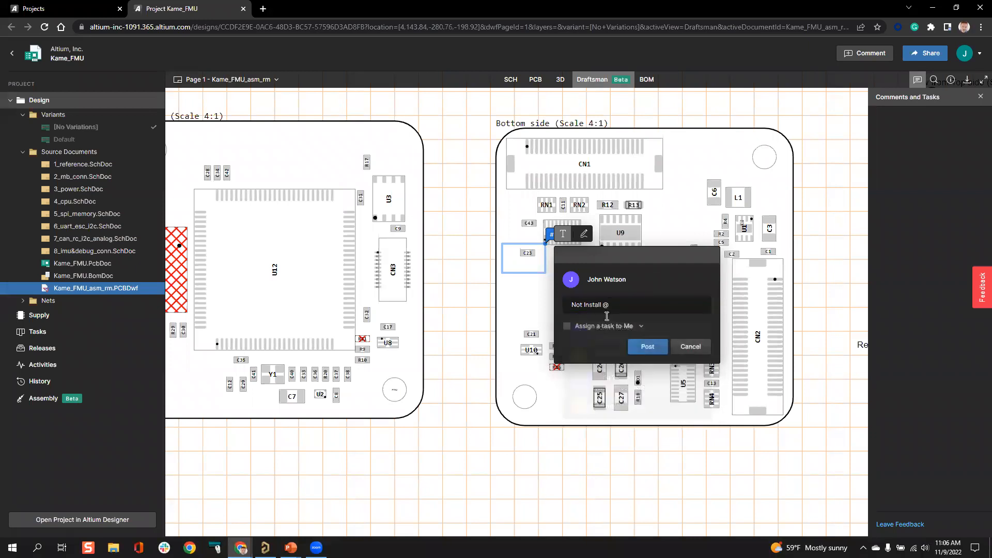
left_click(631, 346)
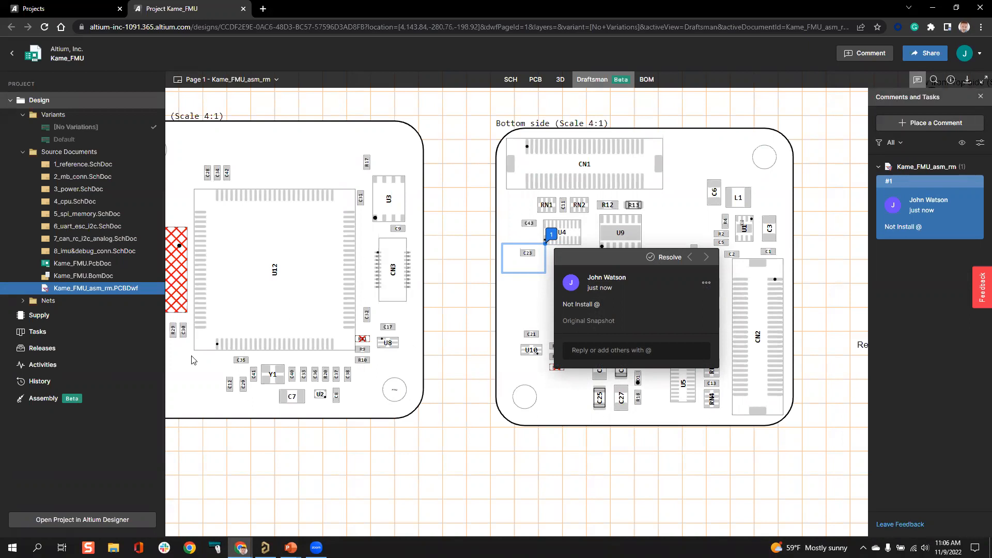
- Switch to Altium Designer and view comment #1 on the bottom-side view of the Draftsman drawing
left_click(265, 547)
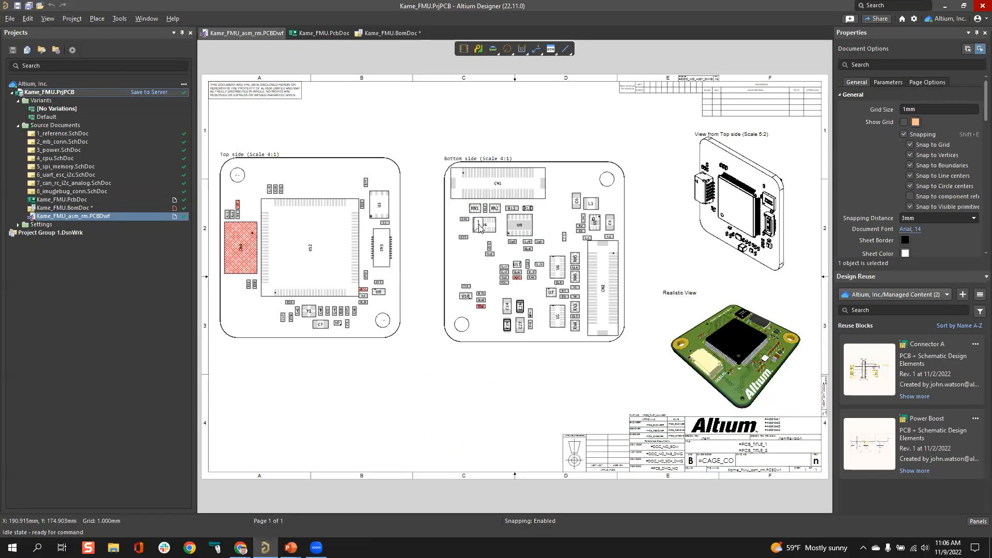
left_click(479, 226)
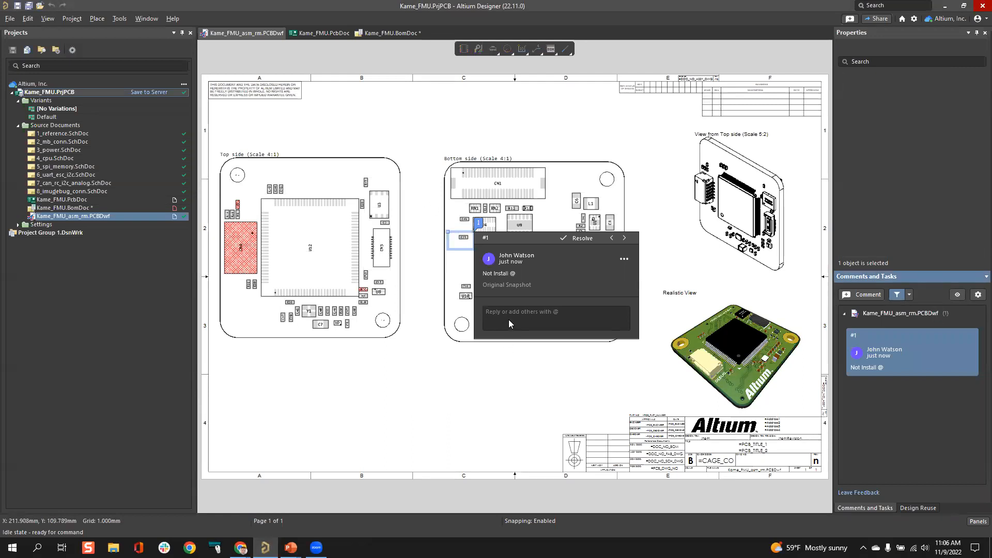
left_click(443, 343)
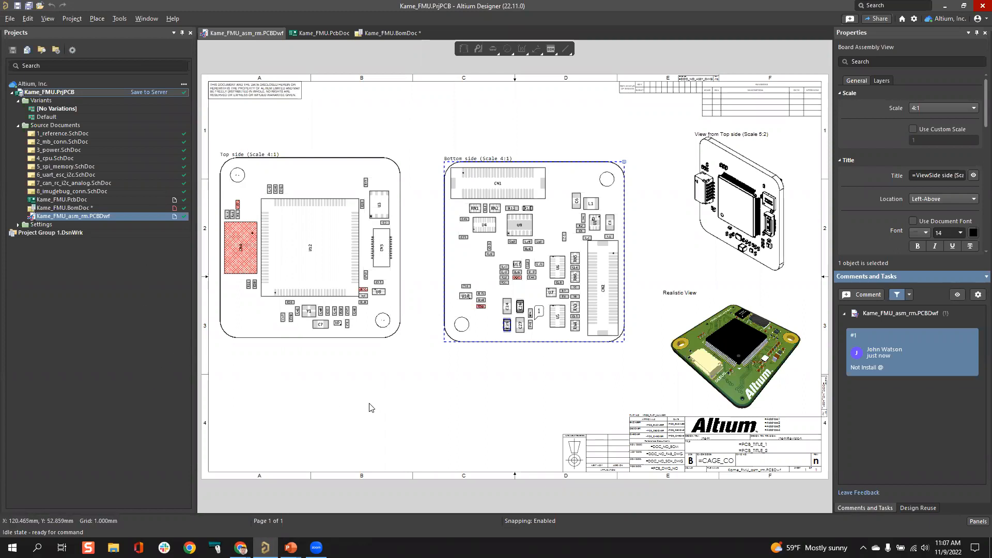
- Try moving the bottom-side assembly view down towards the top-side view, and undo the move
left_click_drag(507, 325, 369, 404)
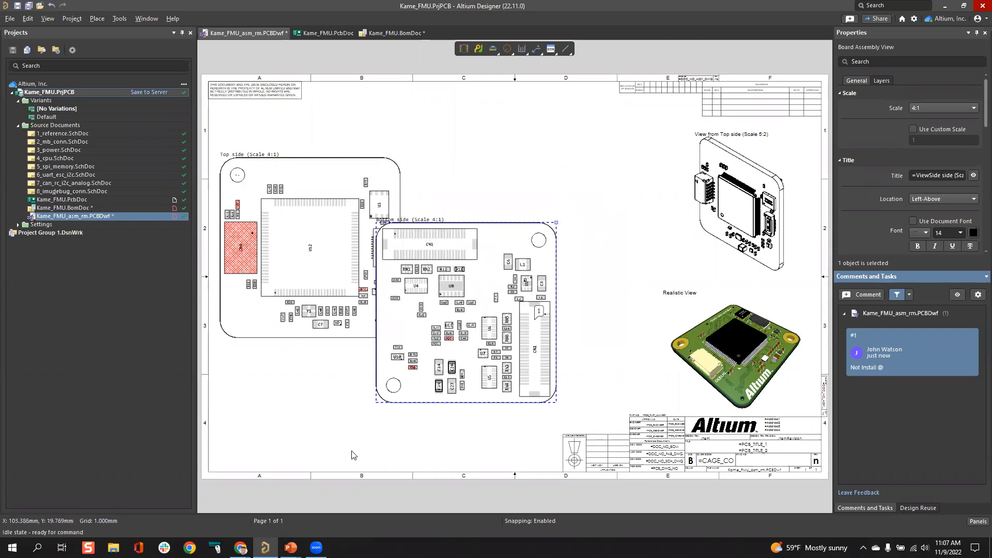
key("ctrl+z")
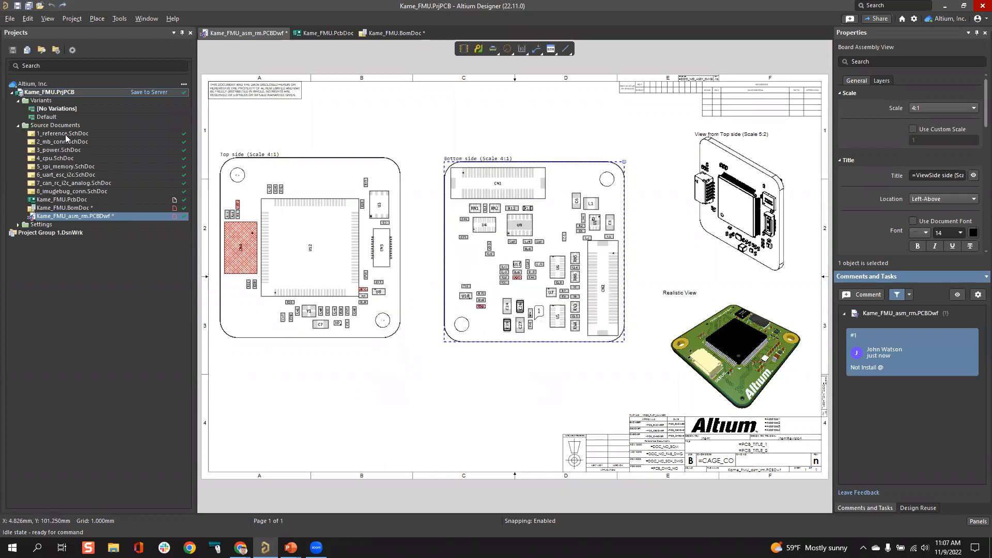
- Show Design Reuse as a floating window over the drawing and widen it
left_click(912, 508)
left_click_drag(858, 276, 285, 170)
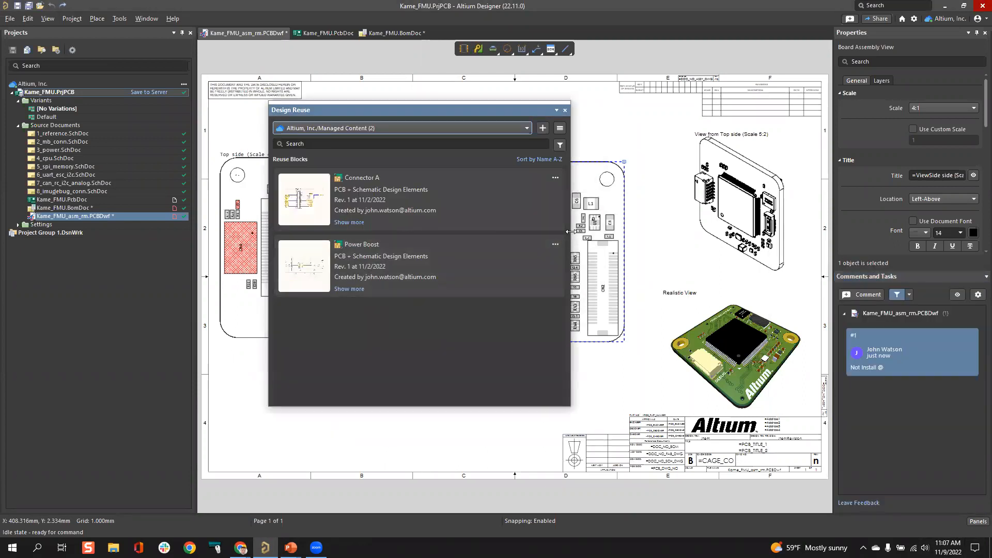
left_click_drag(570, 232, 781, 231)
- Browse the Local source in Design Reuse, and return to the reuse blocks under Managed Content
left_click(367, 128)
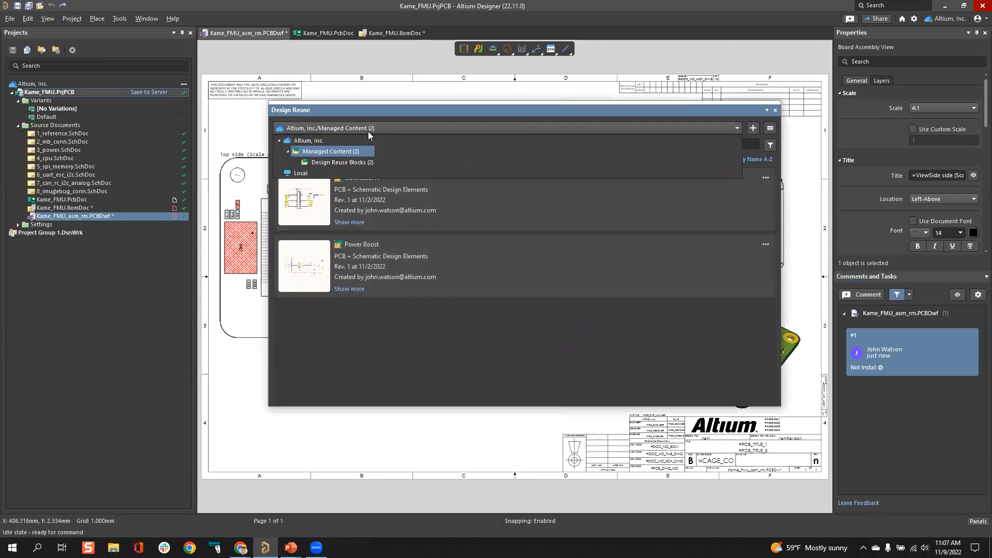
left_click(305, 173)
left_click(319, 130)
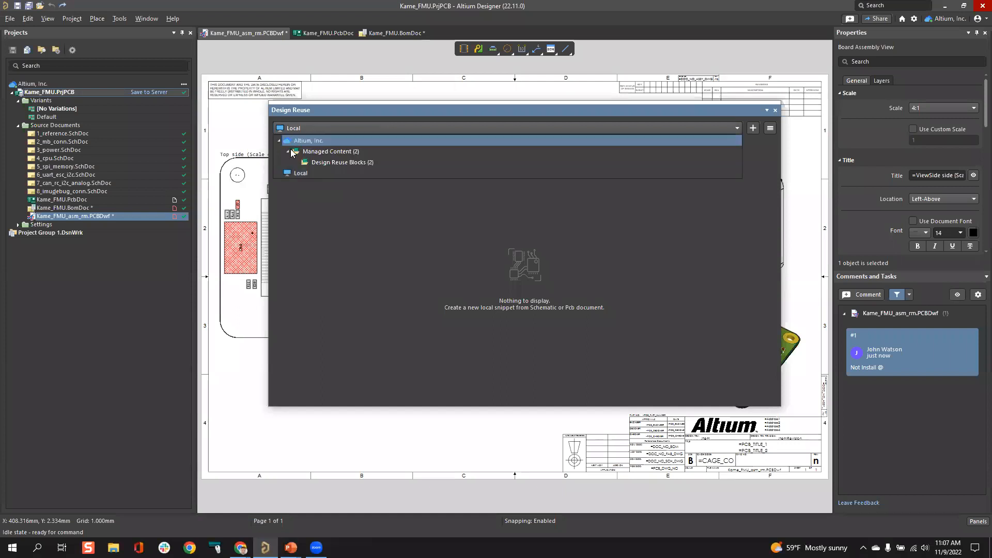
left_click(333, 151)
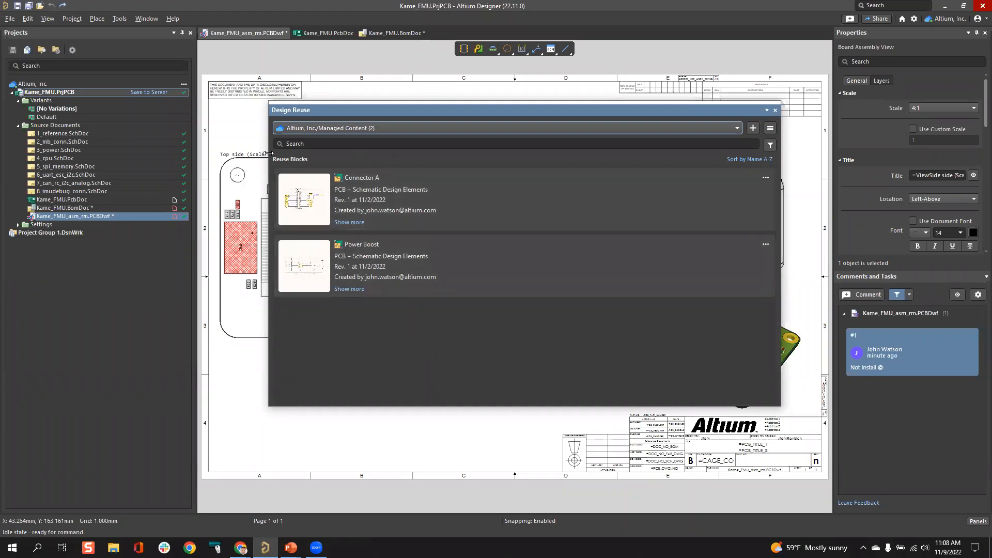
left_click_drag(269, 154, 401, 154)
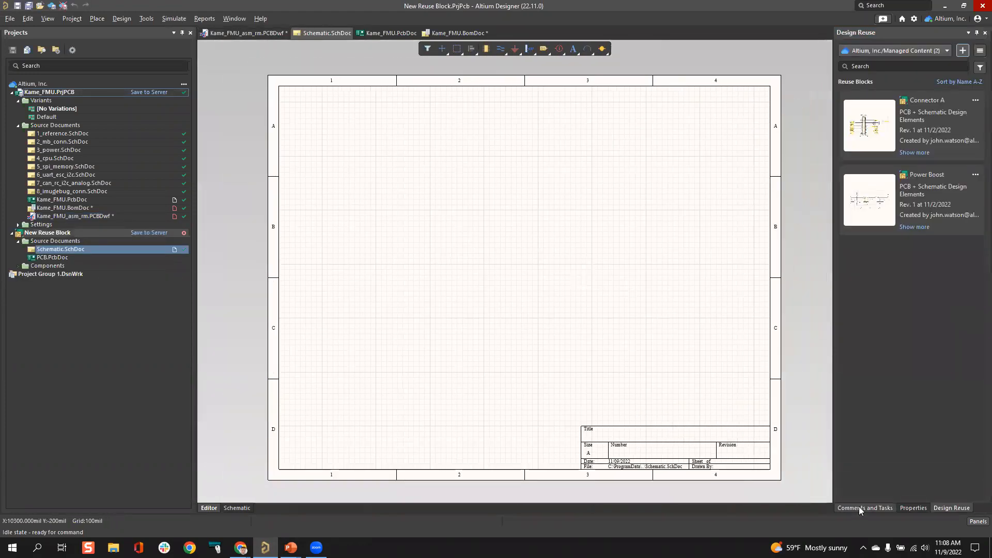
- Apply the Next Sheet ANSI-B template to the reuse block's Schematic.SchDoc
left_click(976, 522)
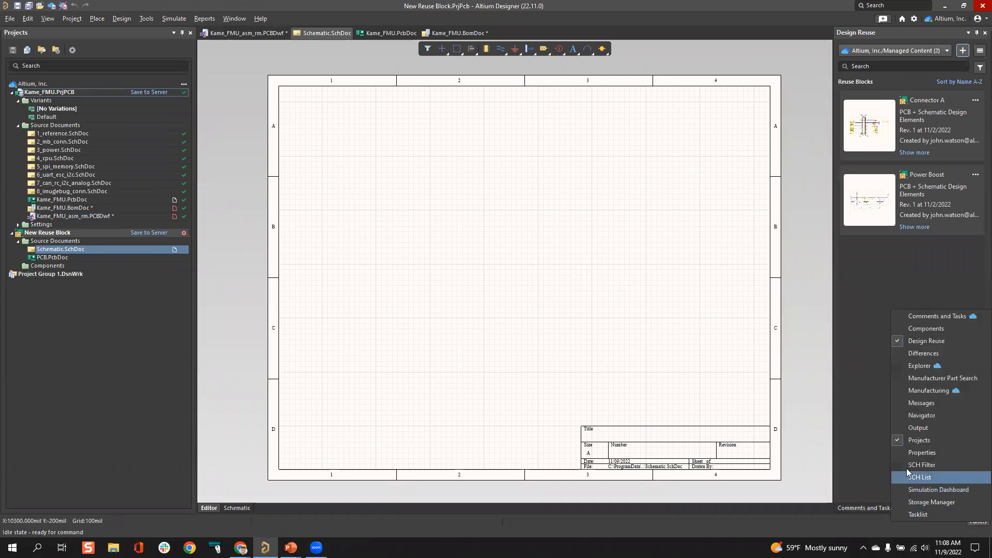
left_click(917, 453)
left_click(868, 361)
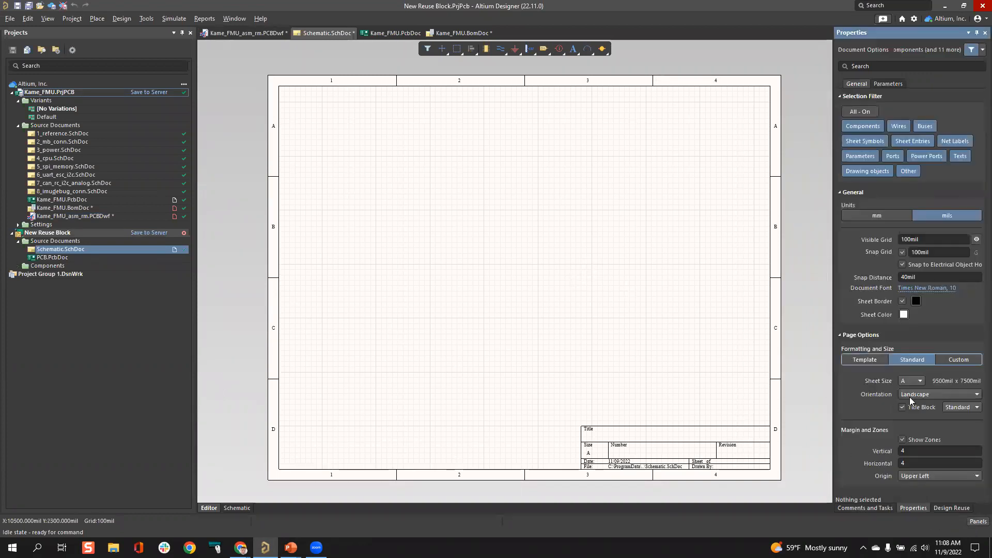
left_click(915, 378)
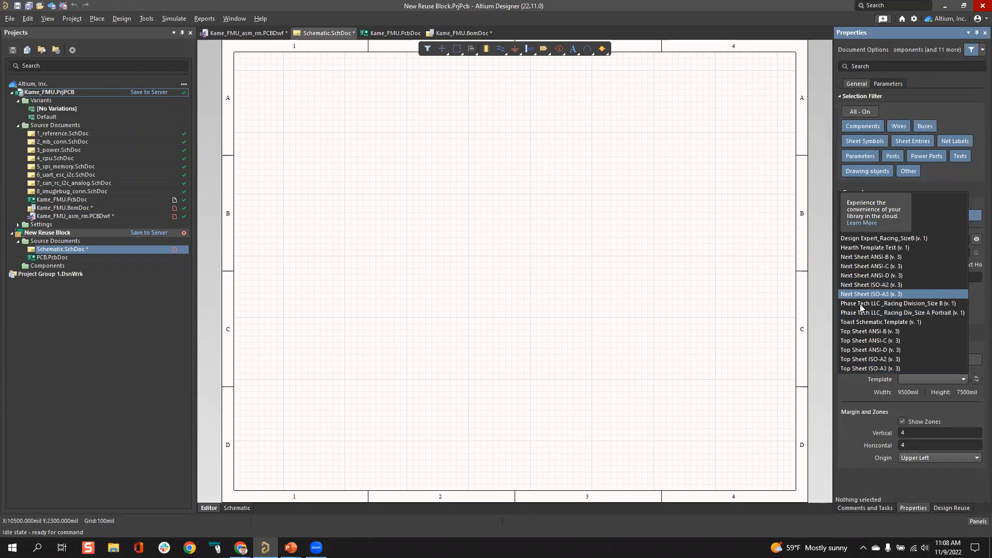
left_click(856, 260)
left_click(523, 338)
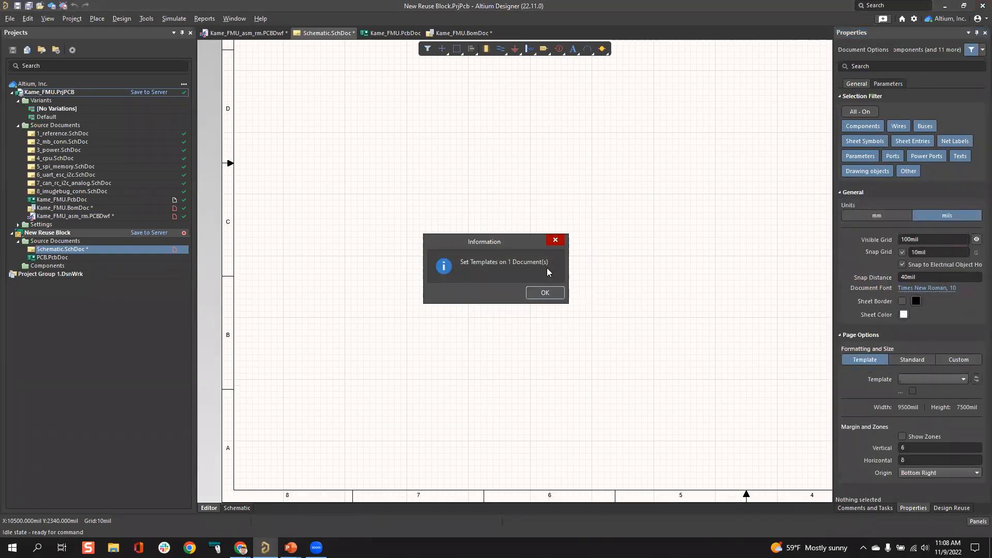
left_click(547, 289)
right_click_drag(608, 286, 513, 268)
middle_click_drag(514, 268, 535, 259)
- Paste the copied FMU_A conn circuit from 2_mb_conn.SchDoc into the reuse block's Schematic.SchDoc
double_click(62, 142)
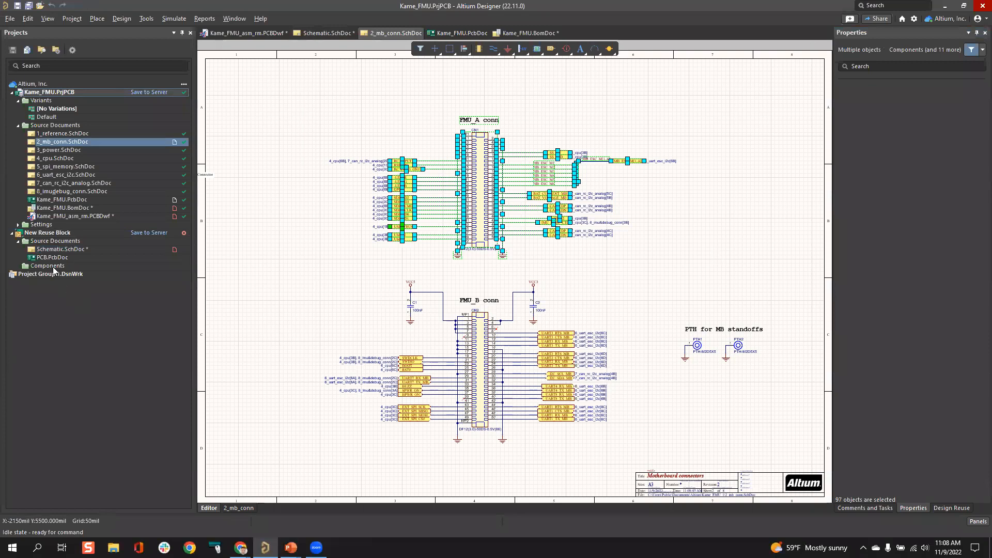
left_click(59, 250)
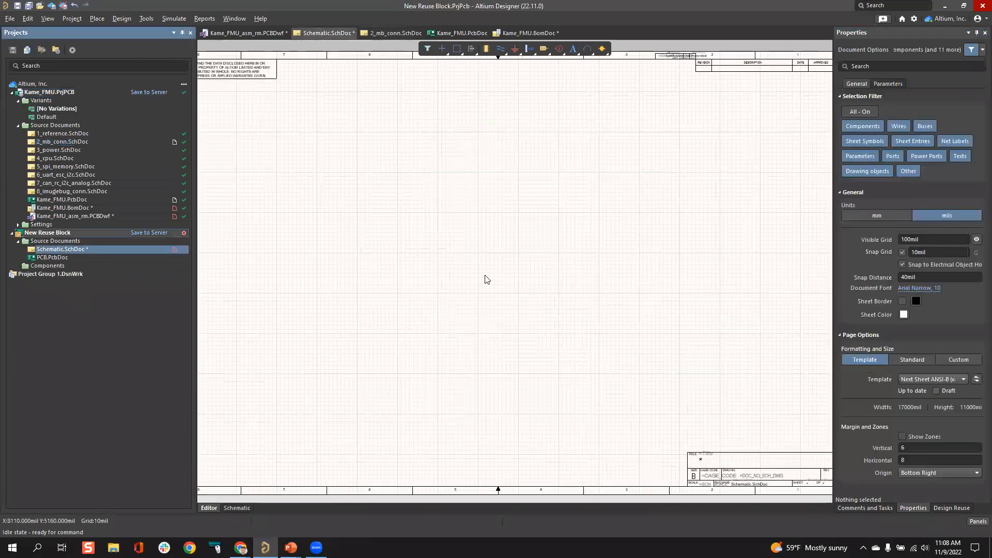
left_click(459, 271)
key("ctrl+v")
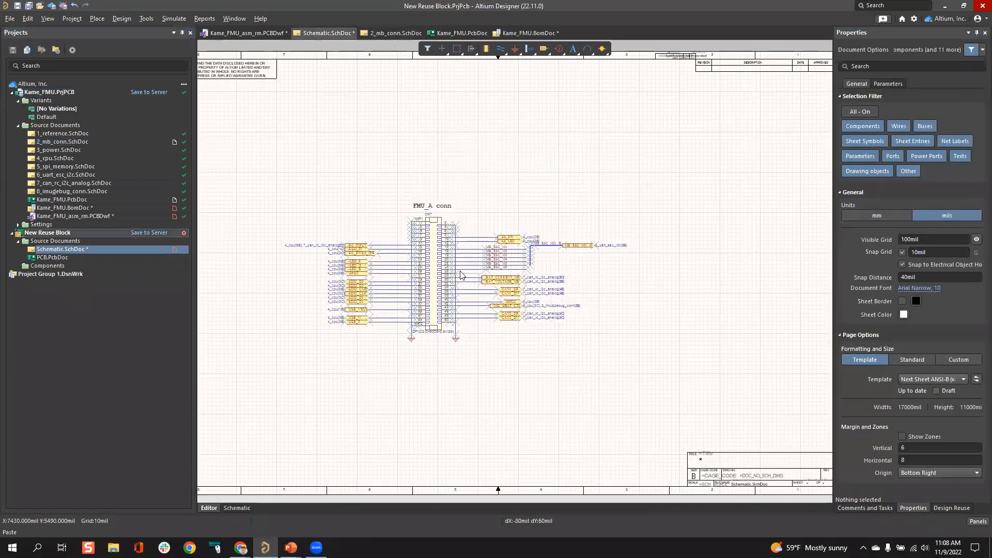
key("Escape")
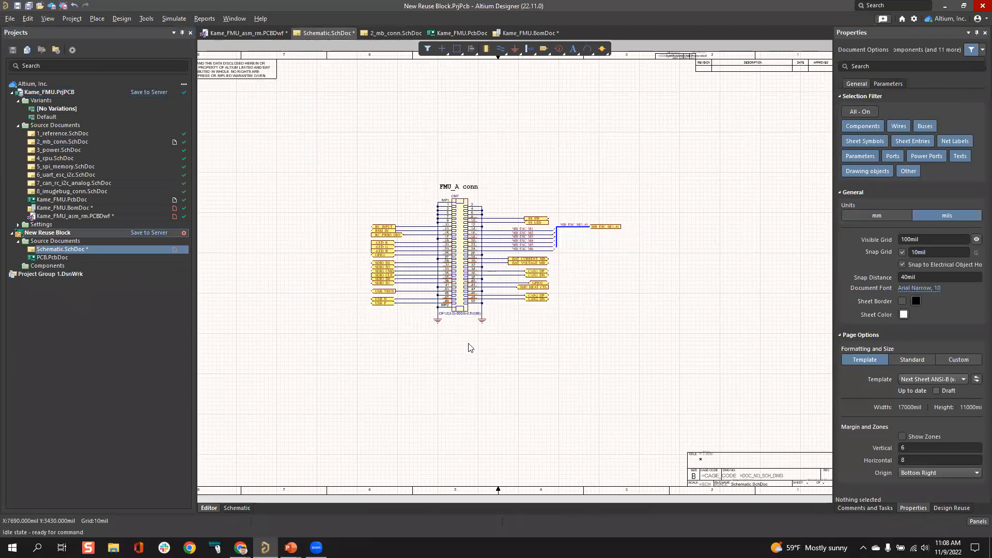
key("ctrl+s")
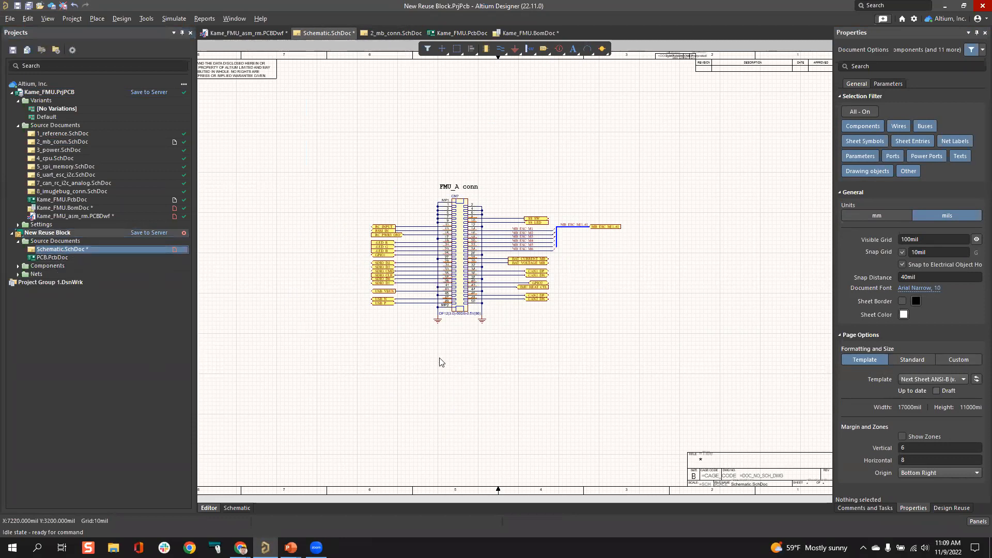
- Annotate the reuse block schematic quietly and accept the designator change for the connector
scroll(436, 226, "up", 3, "ctrl")
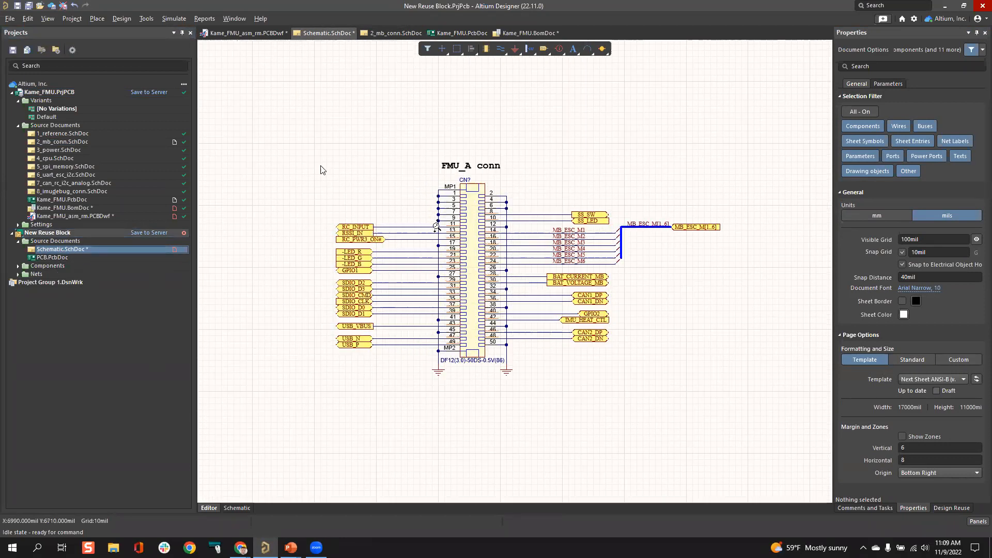
left_click(152, 20)
mouse_move(122, 19)
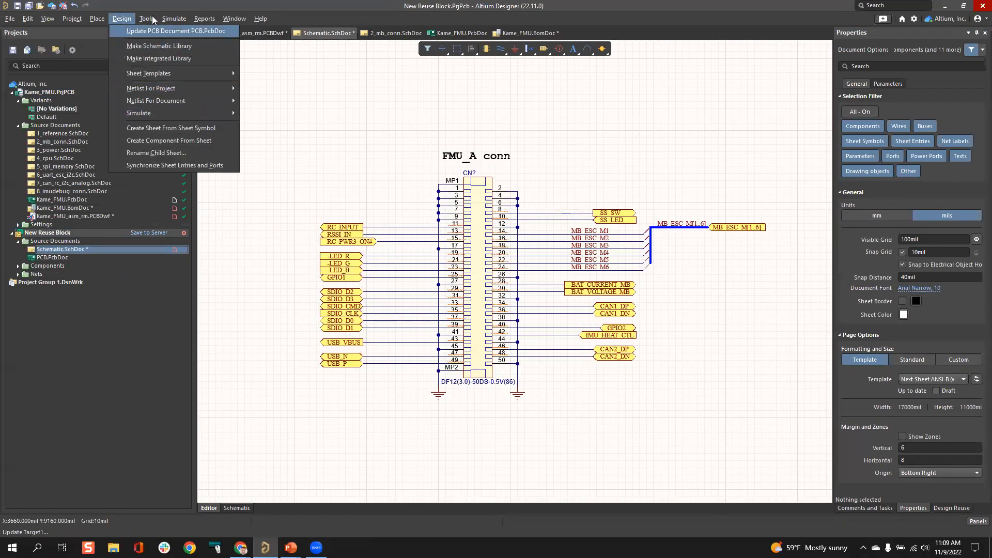
mouse_move(217, 123)
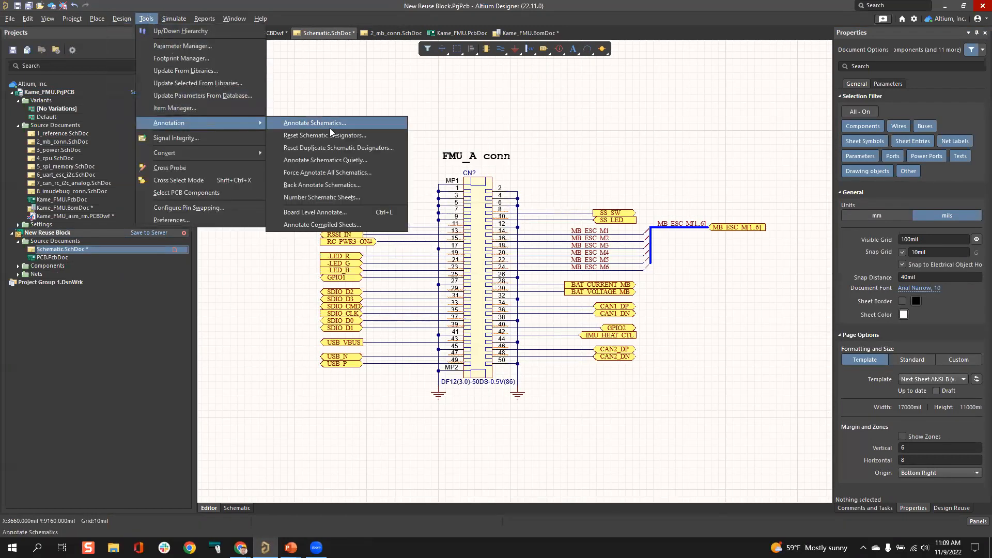
left_click(321, 161)
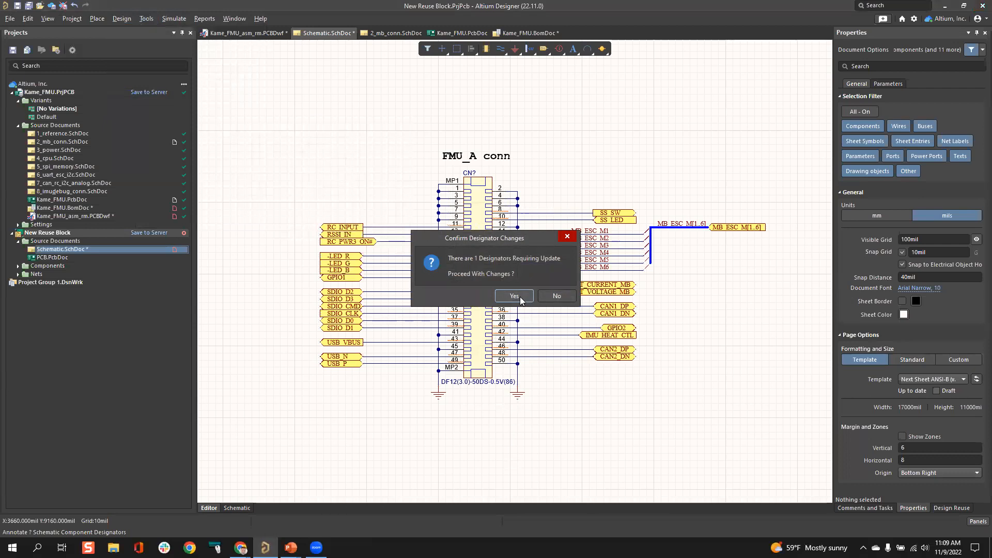
left_click(519, 296)
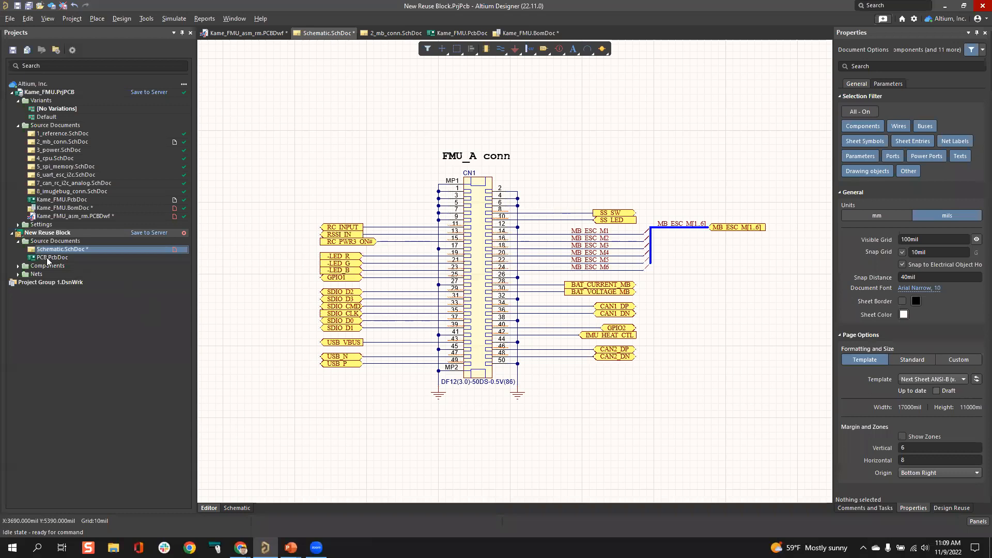
- Update PCB.PcbDoc from the schematic, executing all changes in the engineering change order
left_click(118, 20)
left_click(135, 29)
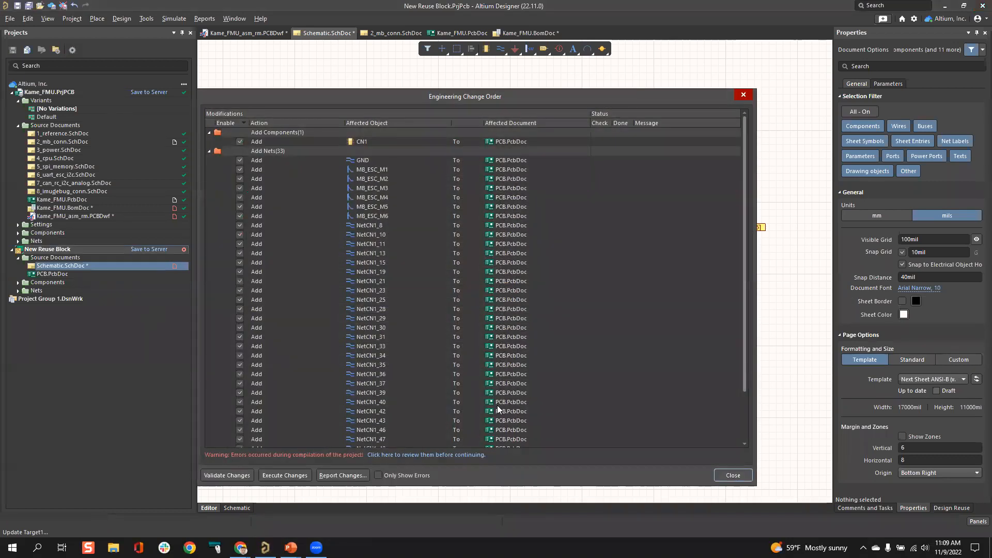
left_click(286, 471)
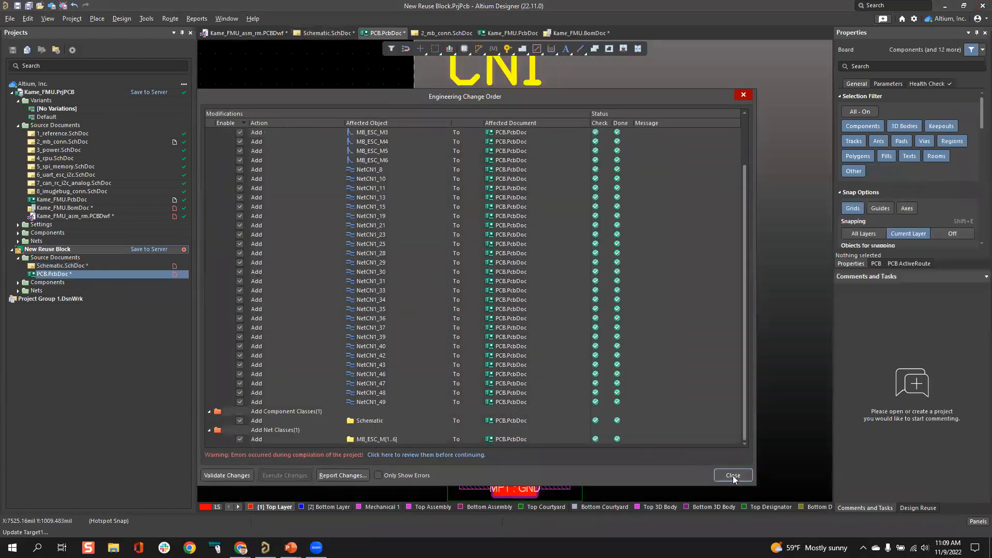
left_click(733, 475)
- Move connector CN1 onto the board area of PCB.PcbDoc
scroll(676, 337, "down", 3, "ctrl")
left_click_drag(676, 337, 402, 237)
right_click_drag(608, 315, 828, 461)
left_click_drag(622, 381, 601, 382)
left_click(462, 300)
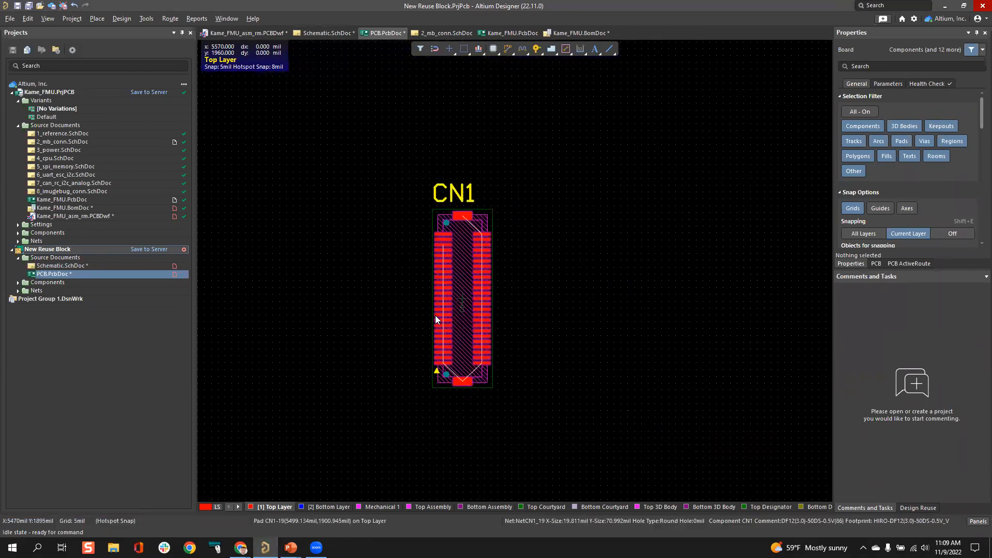
- Save the reuse block to the server under the name Connector Reuse and show it in the Design Reuse list
left_click(144, 251)
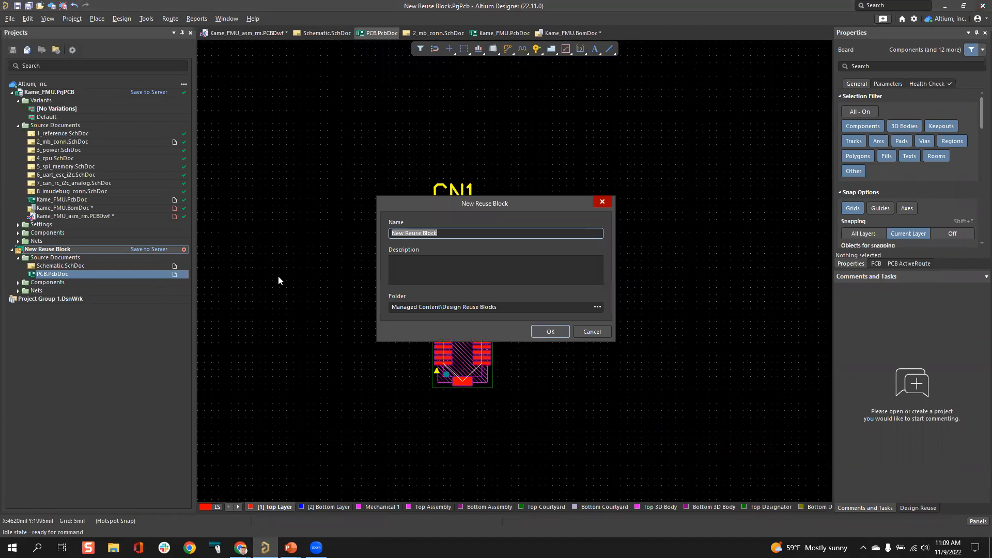
left_click(453, 233)
double_click(430, 233)
left_click_drag(446, 233, 357, 239)
type("Connector Reuse")
left_click(542, 331)
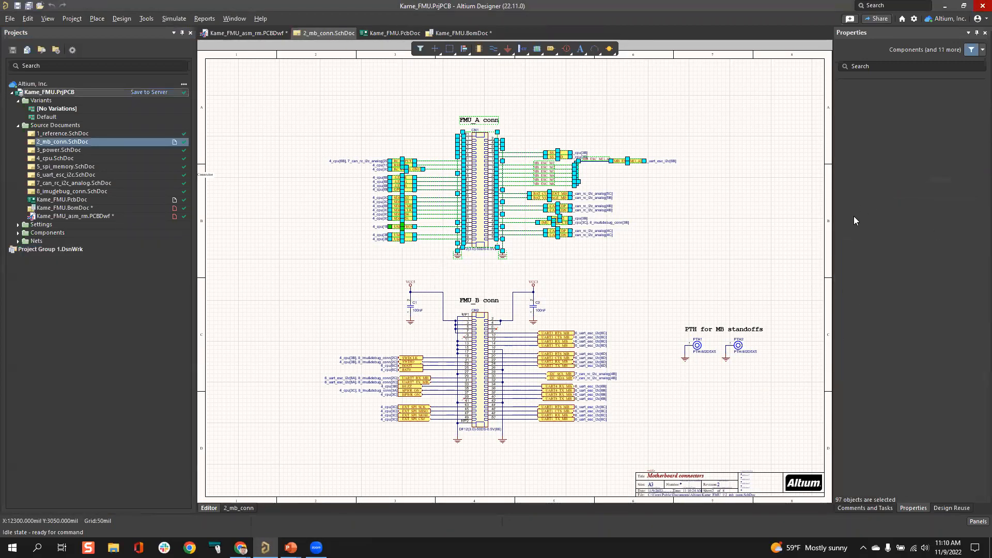
left_click(952, 508)
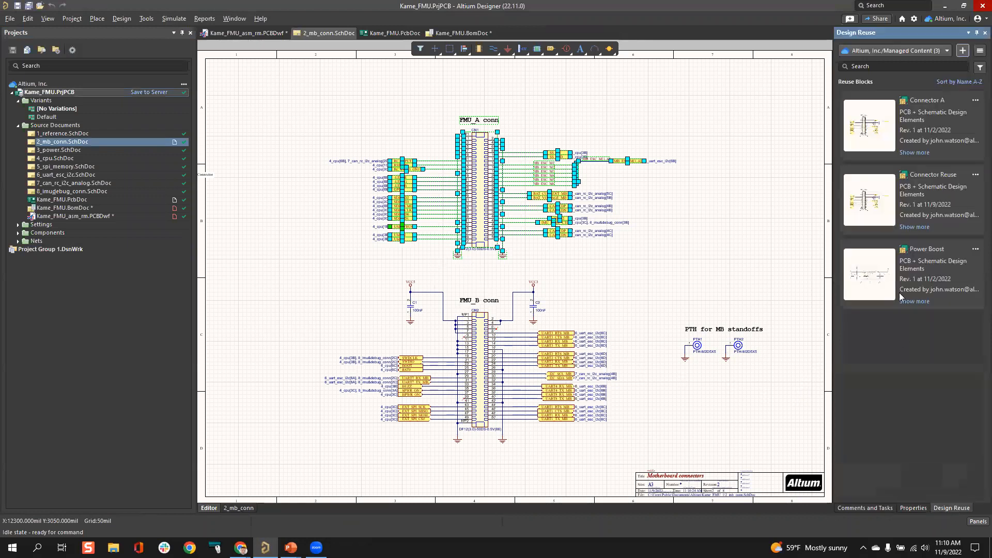
mouse_move(919, 178)
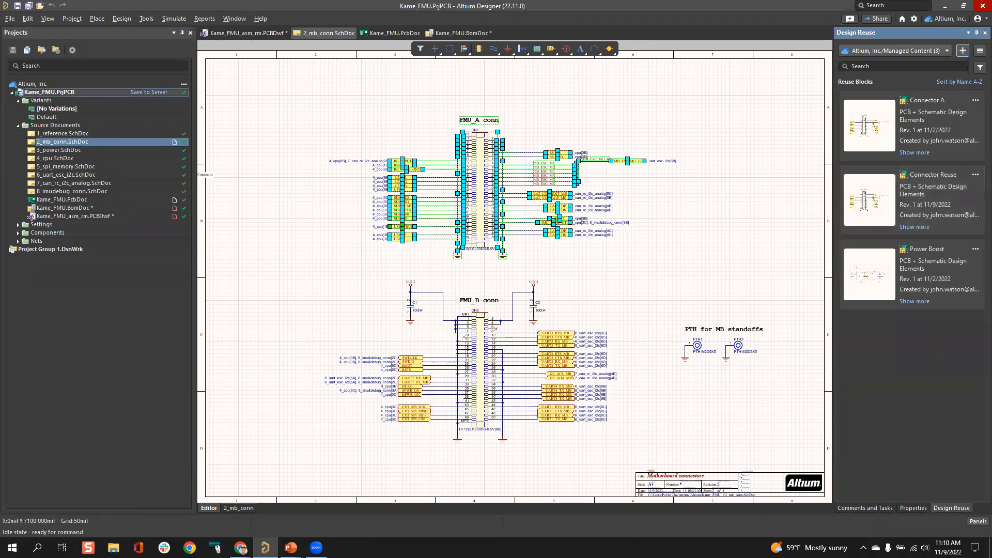
- Open 3_power.SchDoc and add a new blank schematic sheet to the Kame_FMU project
double_click(51, 151)
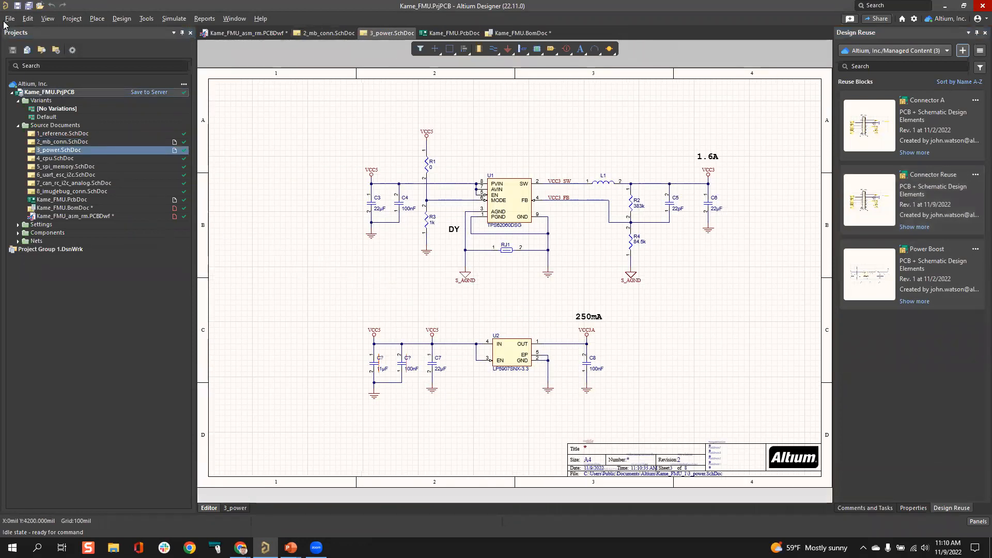
left_click(9, 18)
mouse_move(31, 31)
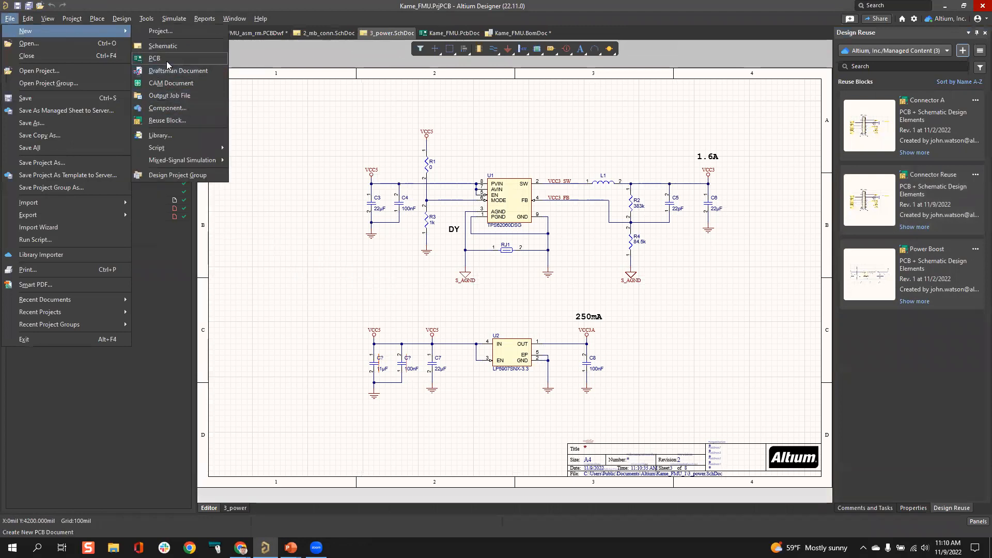
left_click(163, 46)
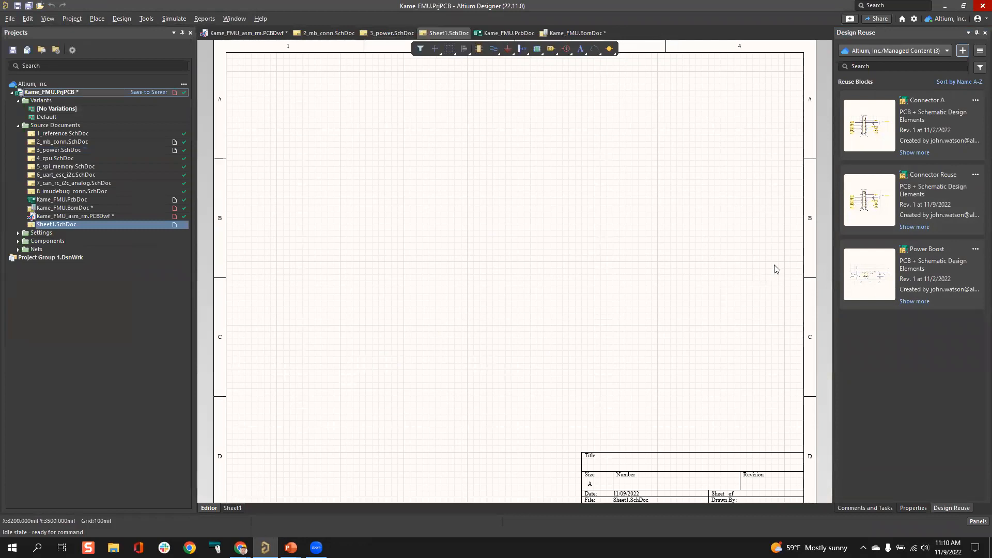
- Try placing the Connector Reuse block directly as a circuit on the new sheet, and cancel the placement
left_click(976, 176)
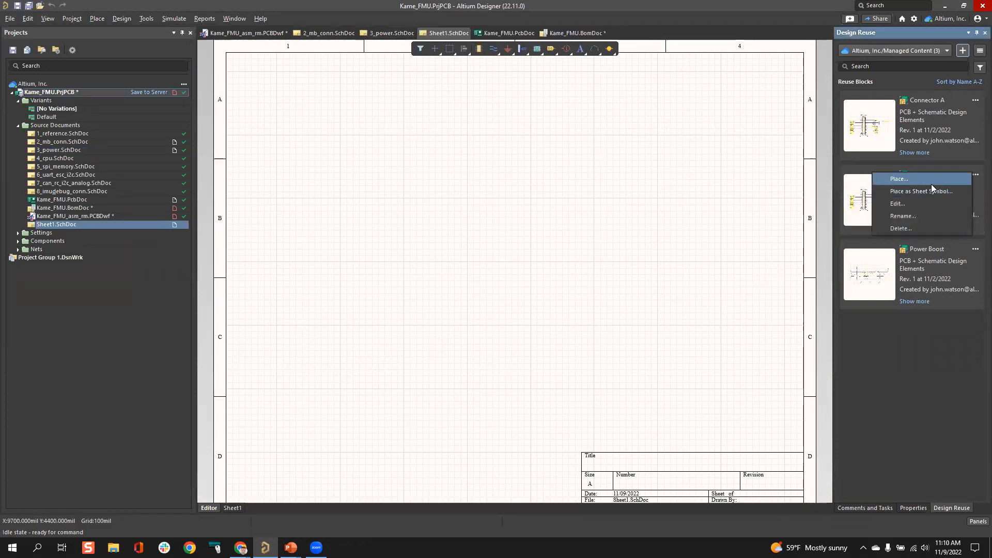
left_click(901, 180)
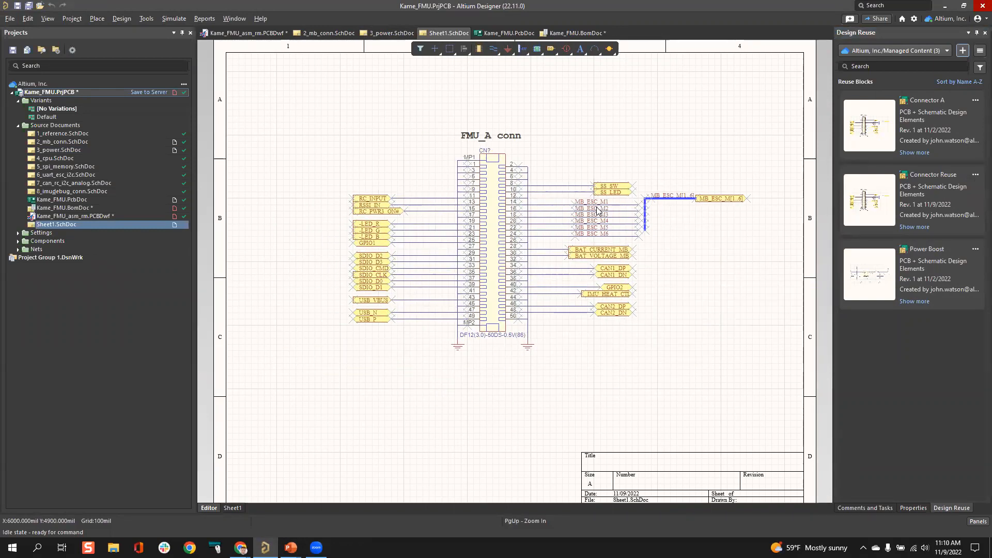
key("Escape")
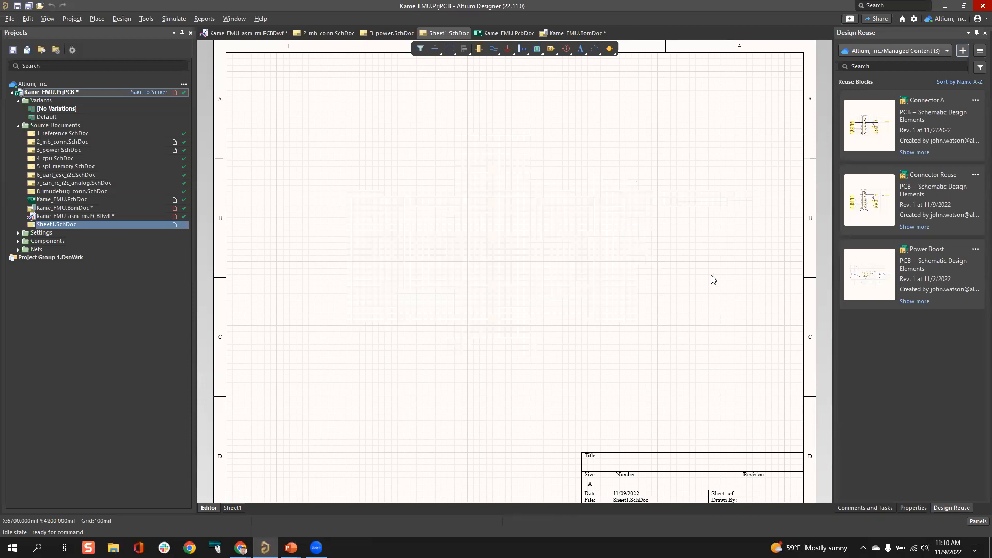
- Place the Connector Reuse block as a sheet symbol near the middle of Sheet1.SchDoc
left_click(976, 174)
left_click(924, 195)
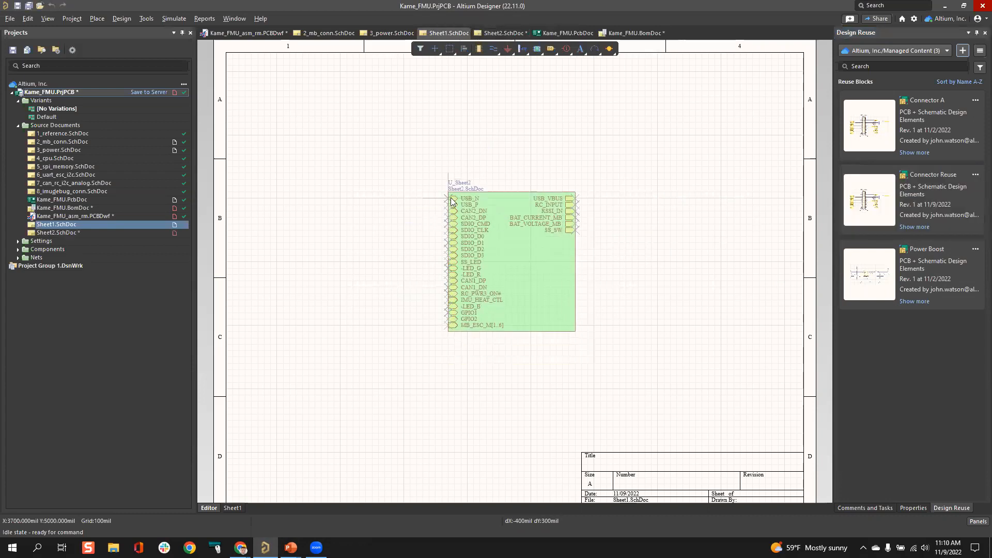
left_click(451, 201)
middle_click_drag(537, 269, 521, 287)
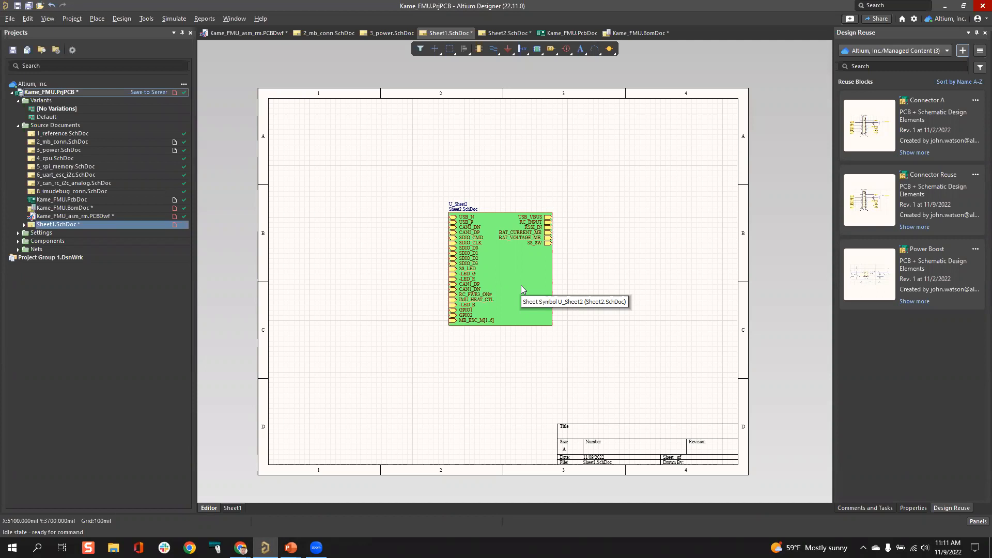
- View the server property options in the Data Management preferences, and close the preferences without changing anything
left_click(915, 19)
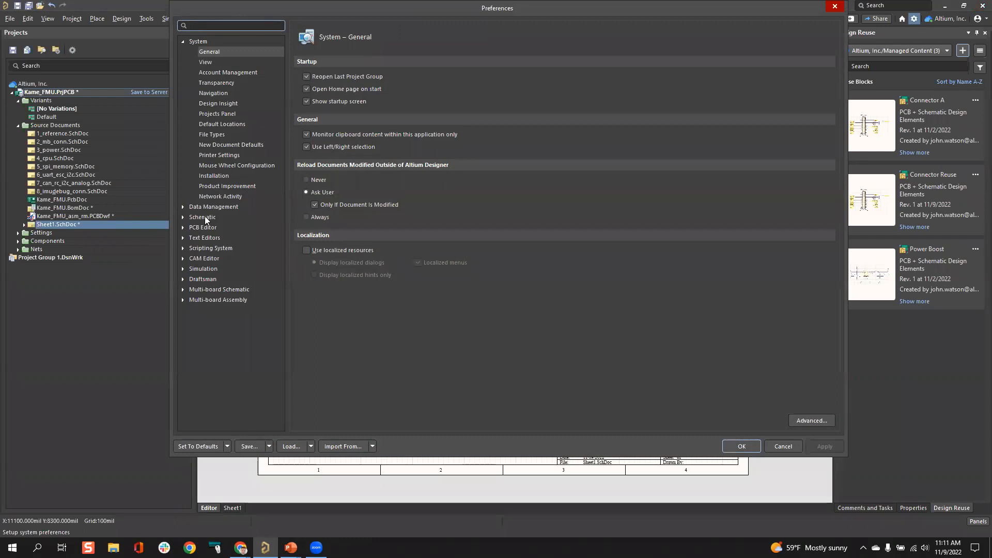
left_click(212, 207)
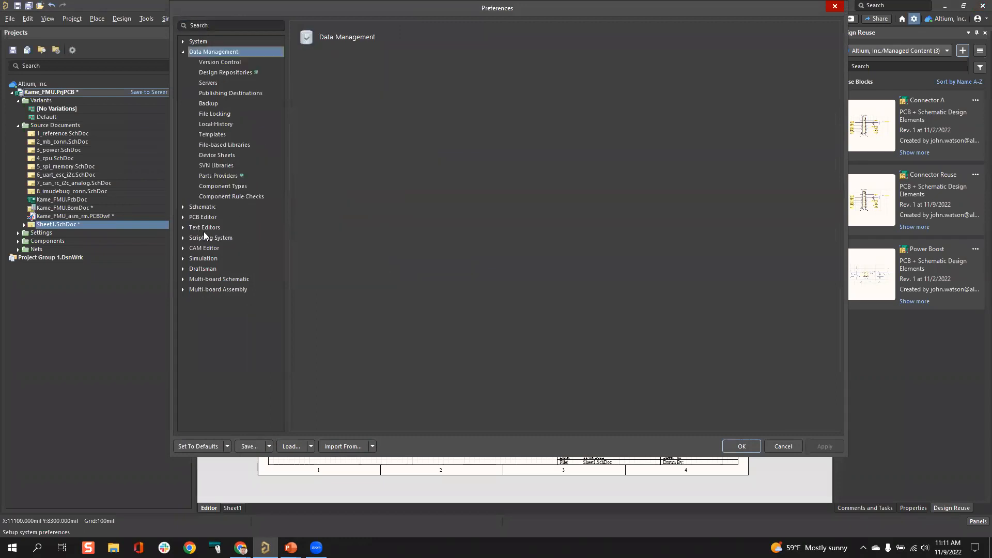
left_click(211, 83)
left_click(806, 90)
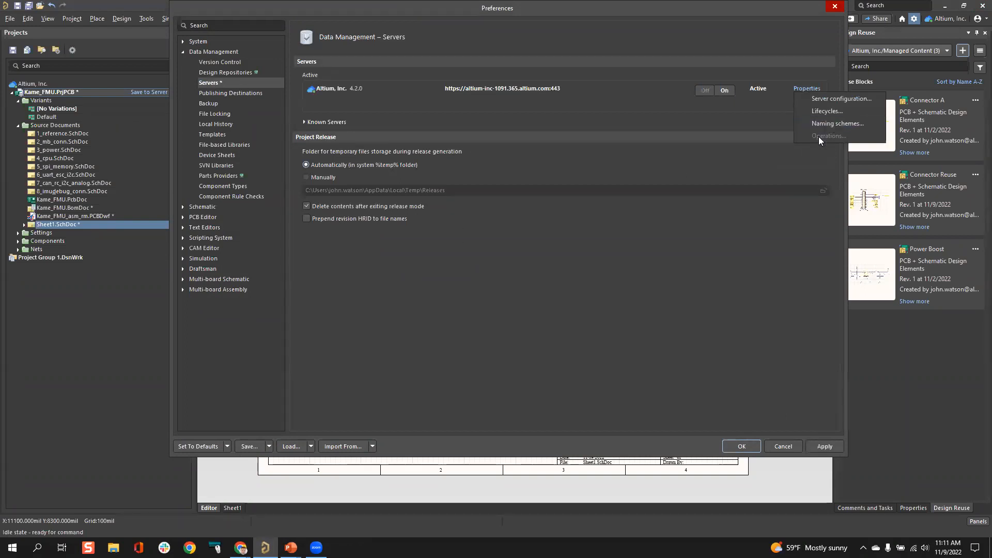
left_click(803, 177)
left_click(835, 5)
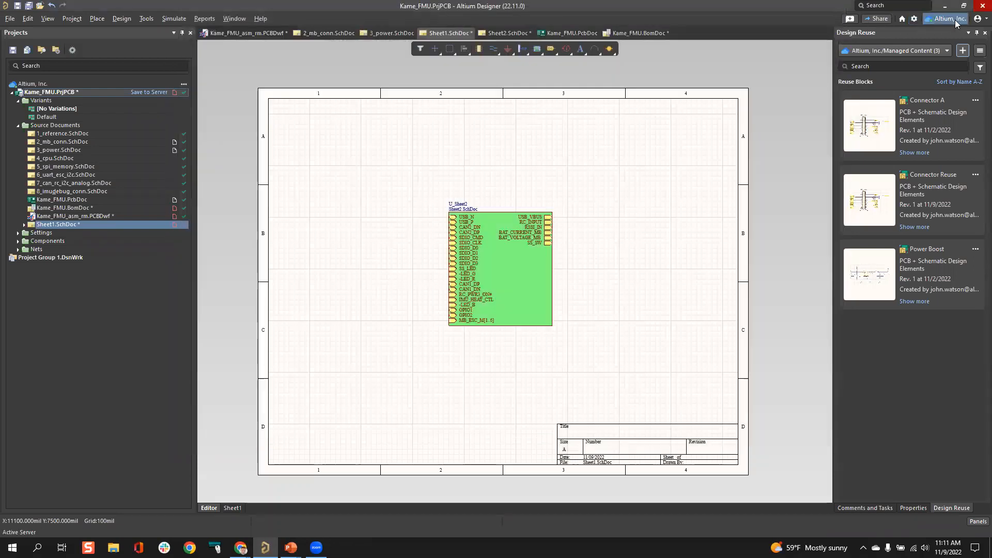
- Open the Altium, Inc. workspace in the Explorer from the list of workspaces
left_click(978, 21)
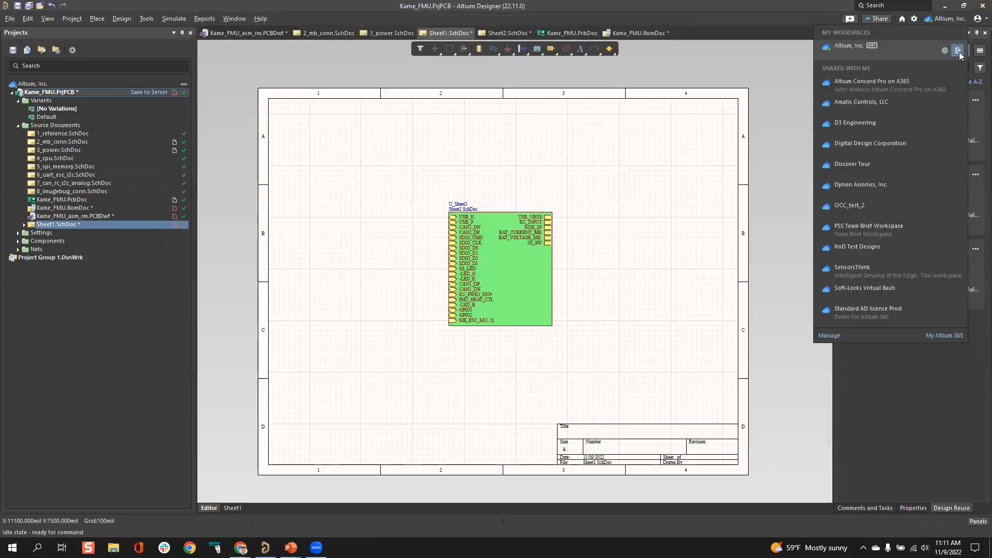
left_click(852, 45)
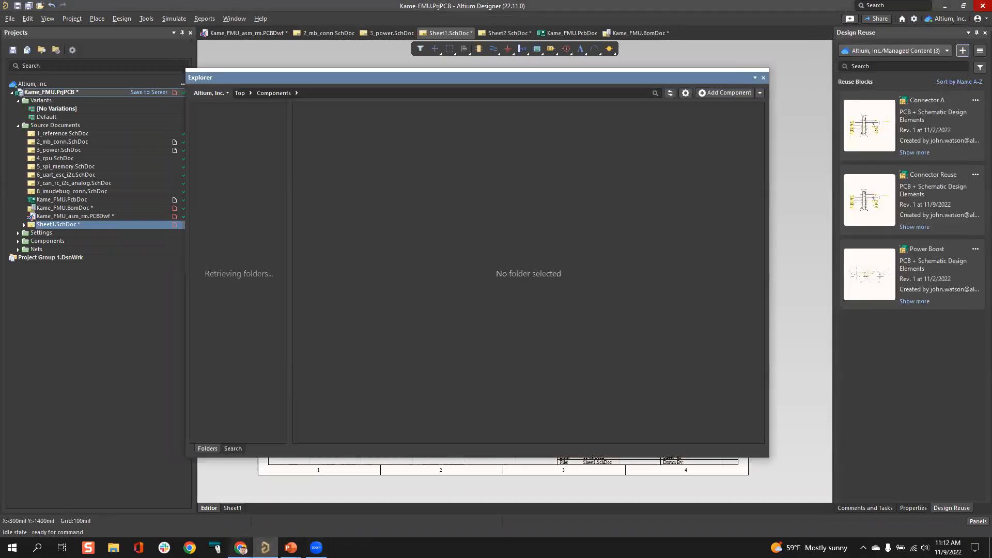
- Switch to Chrome and open the What's New in Altium 365 page in a new tab
mouse_move(240, 548)
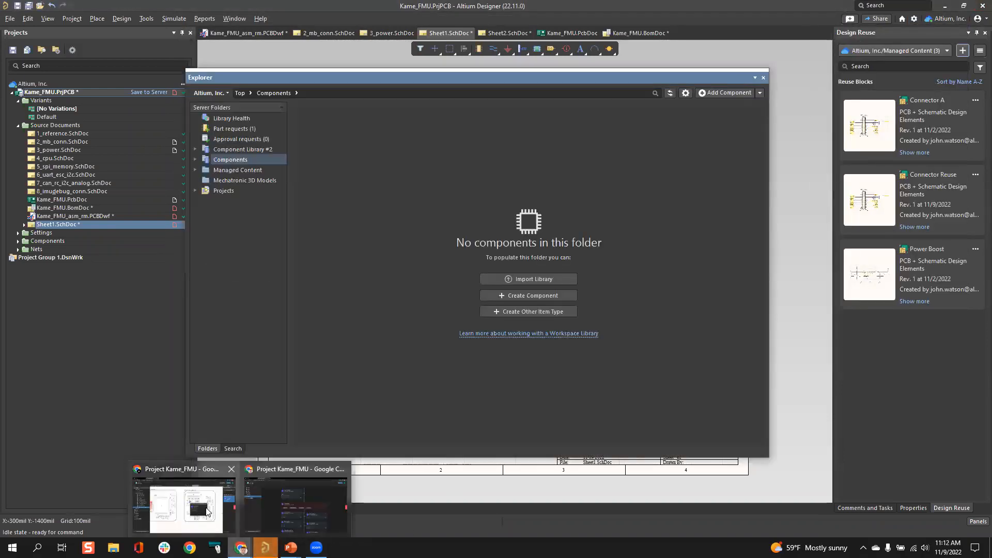
left_click(198, 500)
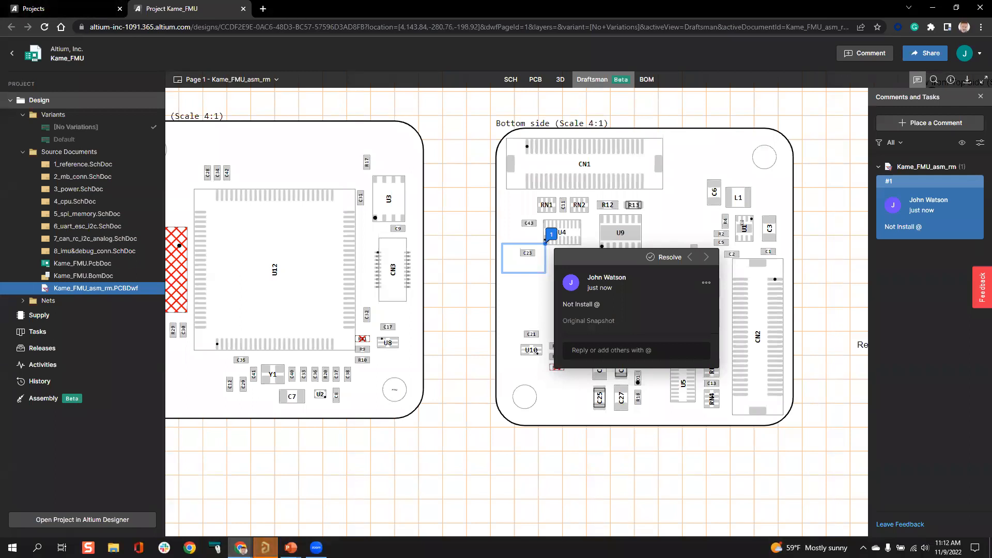
left_click(263, 9)
type("Altium")
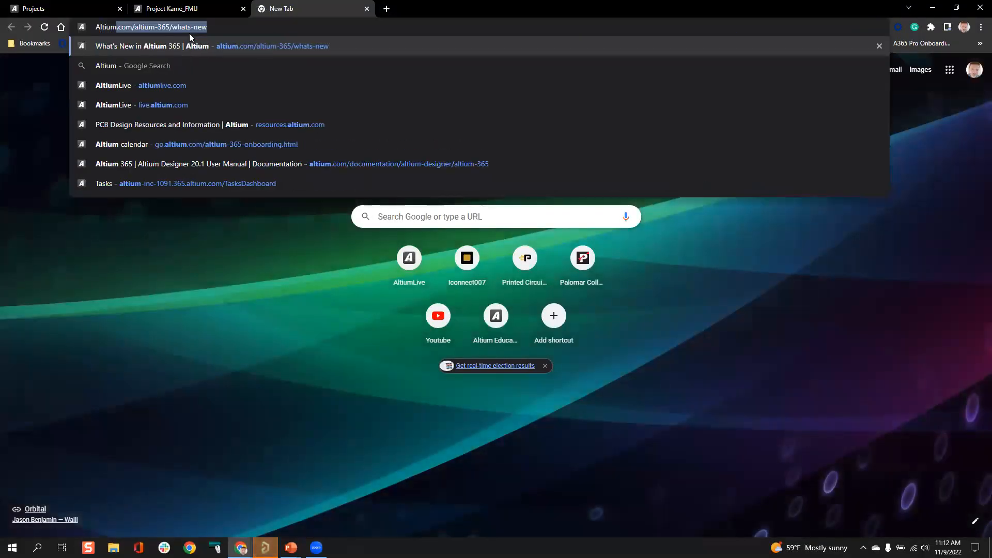
left_click(252, 47)
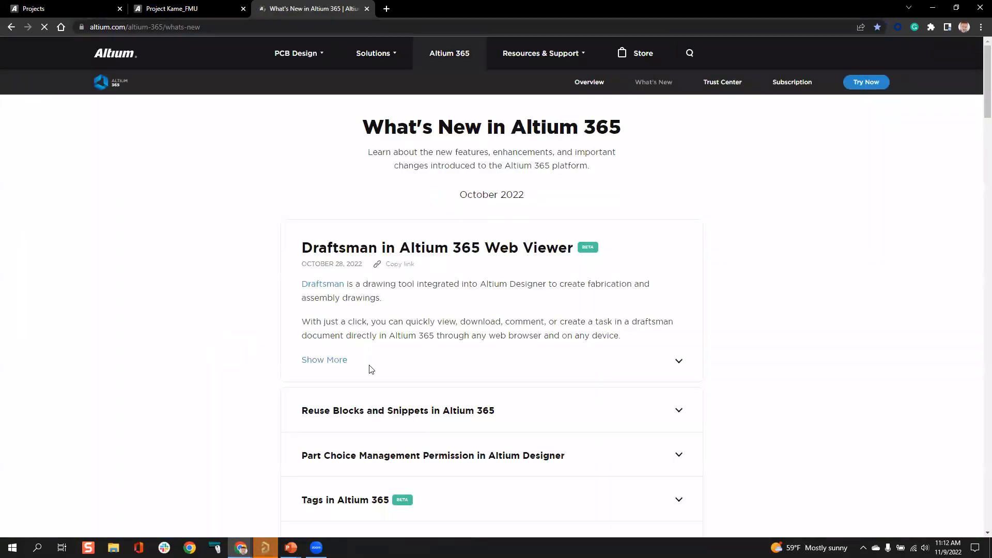
- Expand the Part Choice Management Permission in Altium Designer entry and view its description and images
scroll(518, 380, "down", 4)
left_click(677, 249)
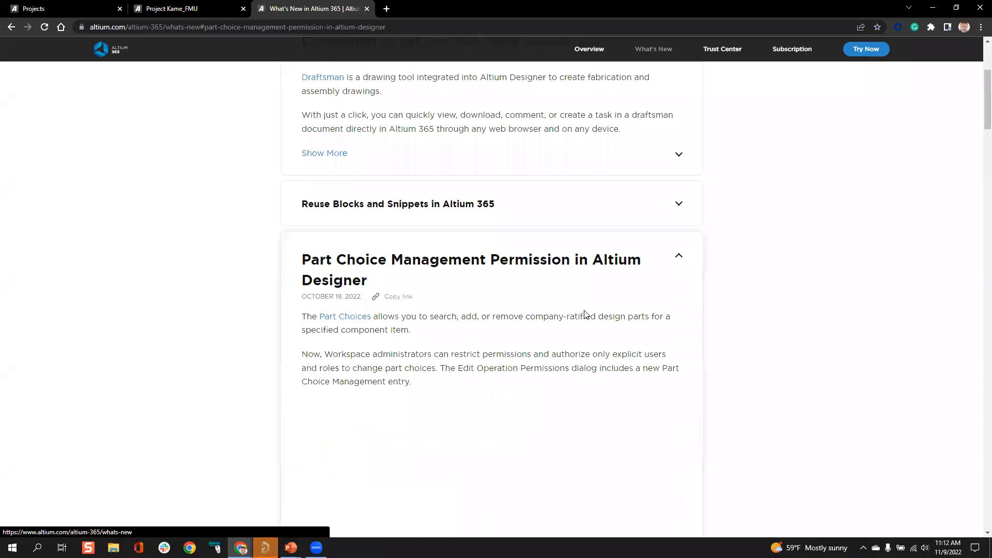
scroll(579, 339, "down", 3)
scroll(545, 244, "up", 3, "ctrl")
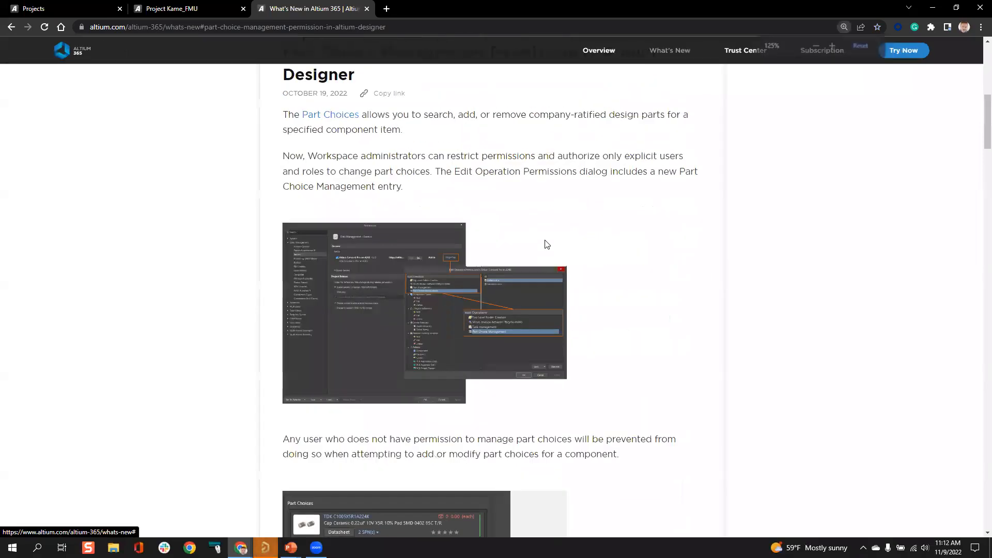
scroll(544, 245, "down", 3, "ctrl")
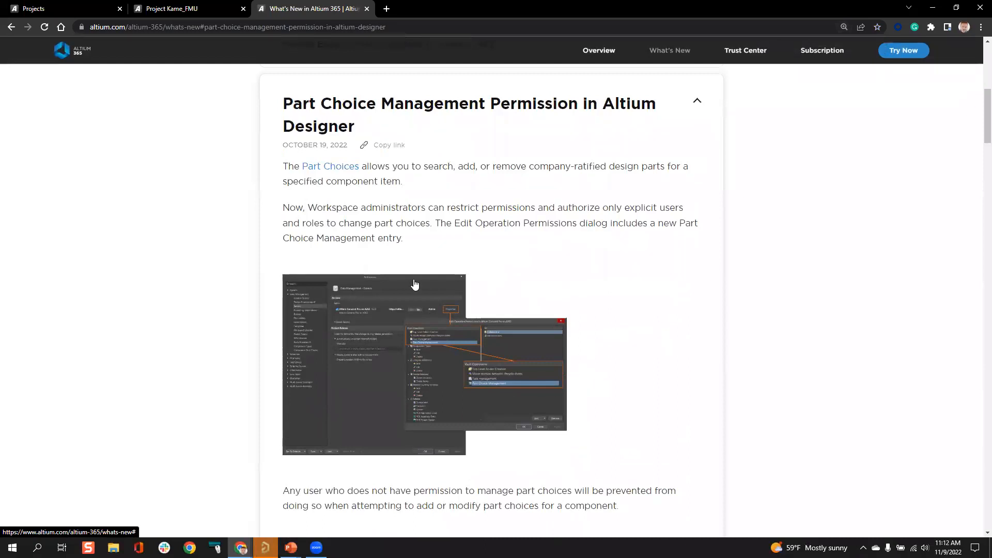
- View the linked Part Choices documentation page, and return to the What's New entry
left_click(318, 165)
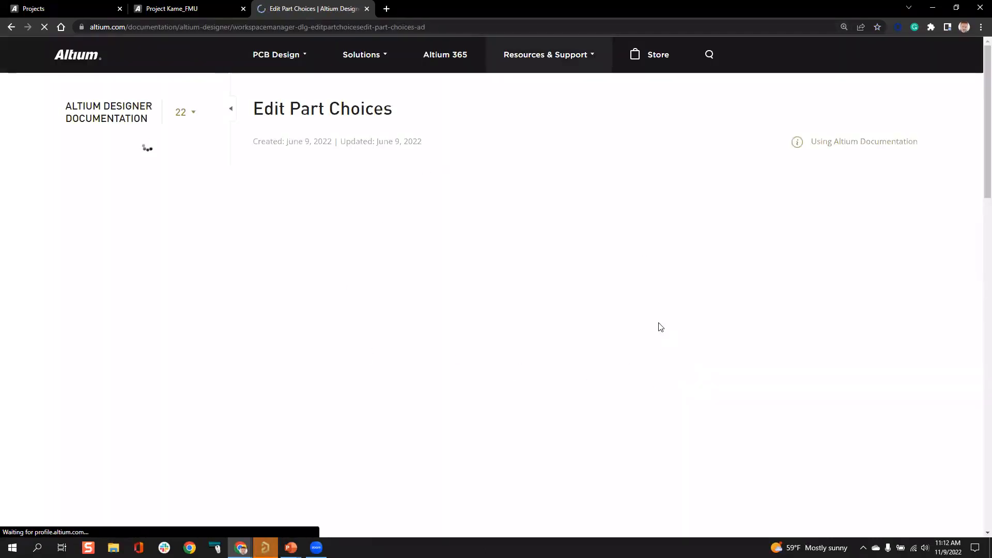
scroll(671, 343, "down", 1)
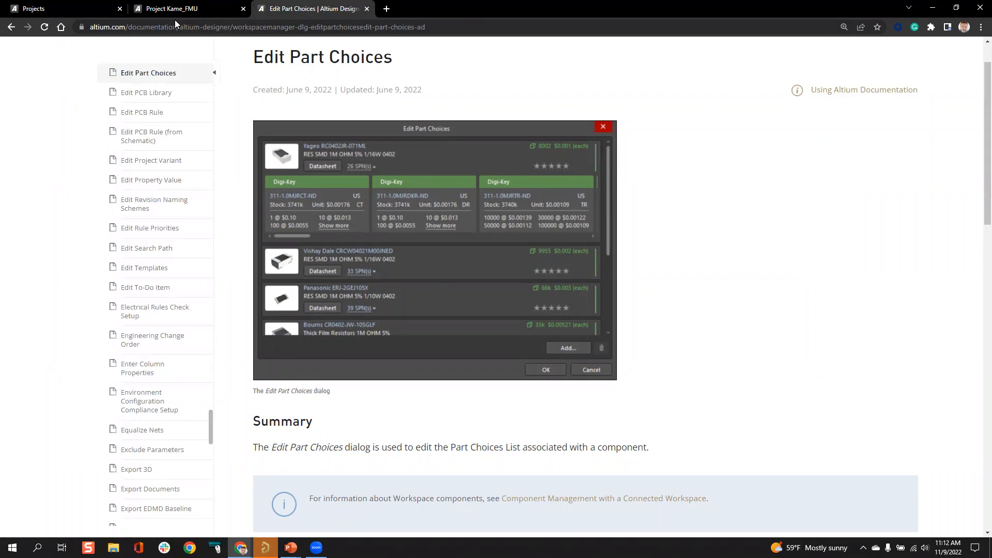
scroll(458, 290, "up", 1)
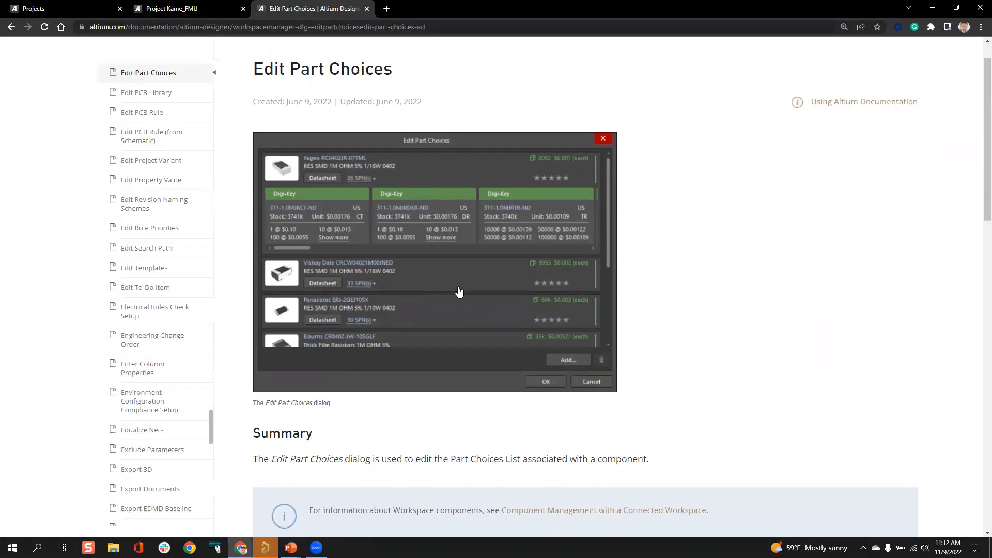
scroll(500, 300, "down", 3)
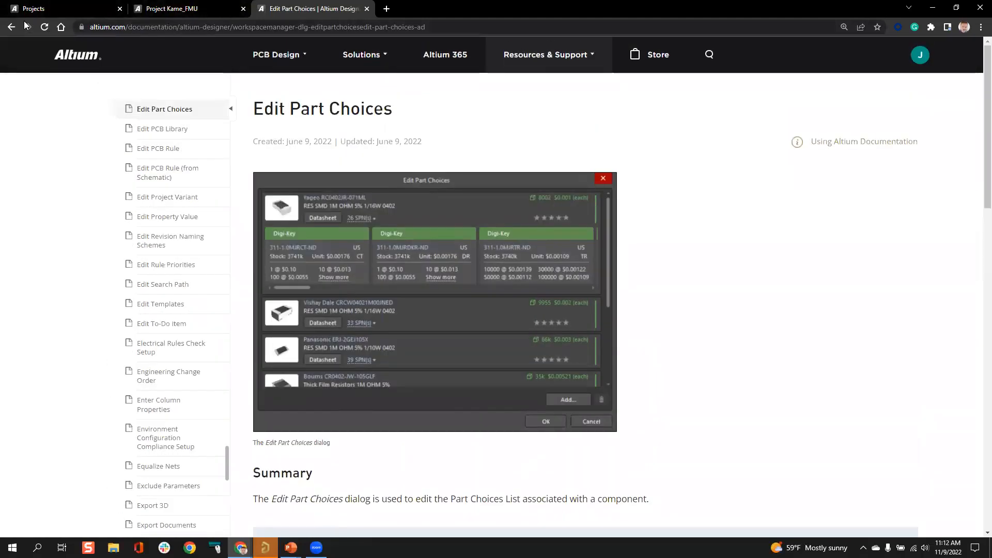
left_click(12, 27)
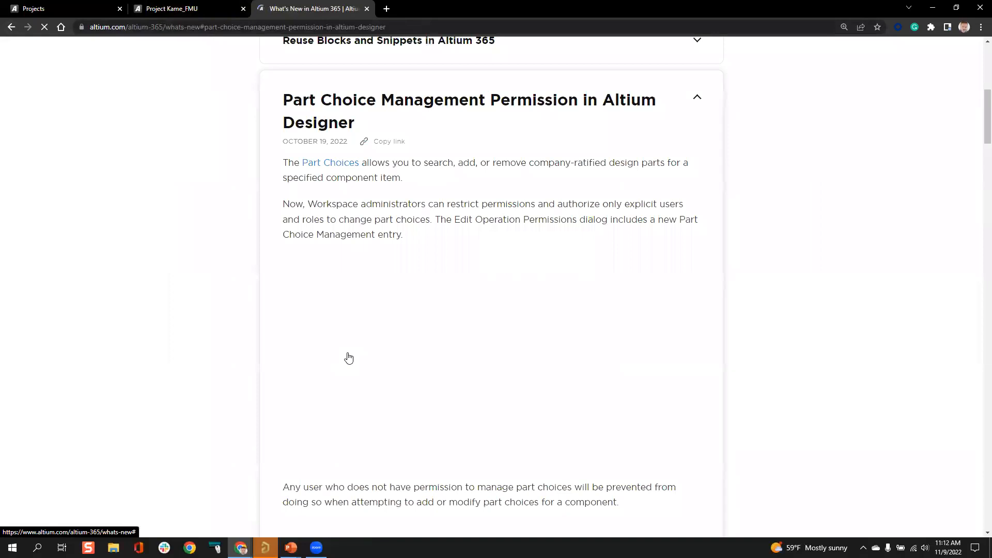
scroll(608, 296, "down", 1)
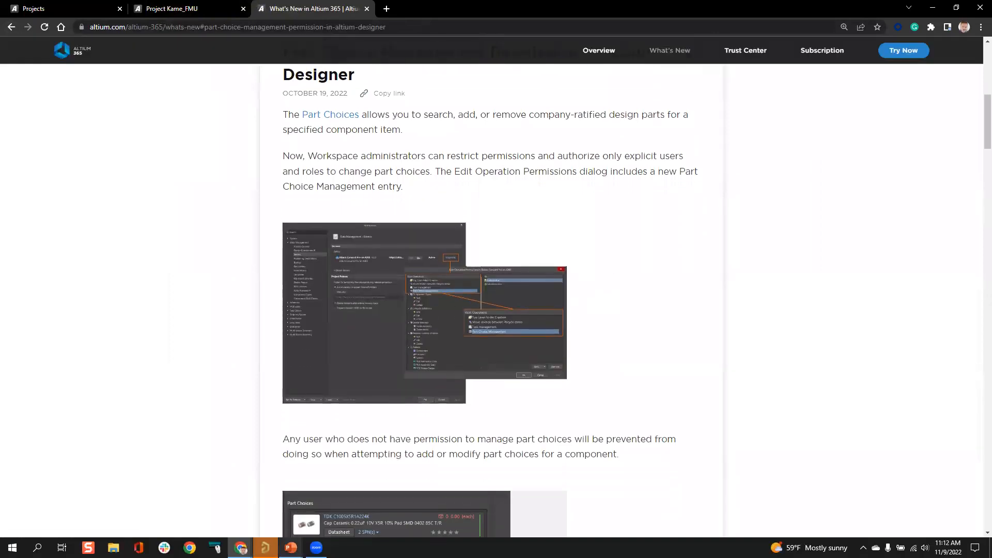
- Close the browser tab with the Kame_FMU drawing and reopen the Kame_FMU project from the workspace's project list
mouse_move(291, 548)
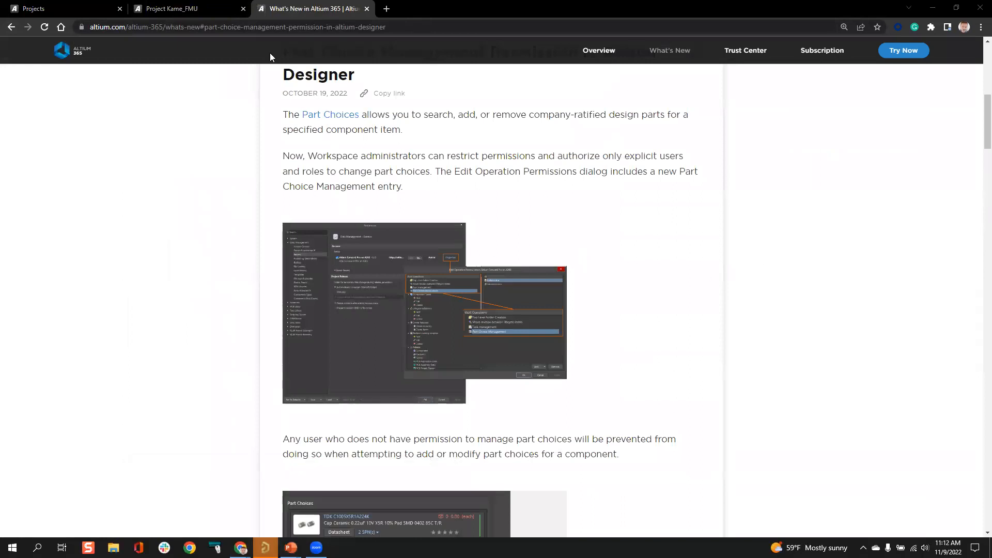
left_click(193, 10)
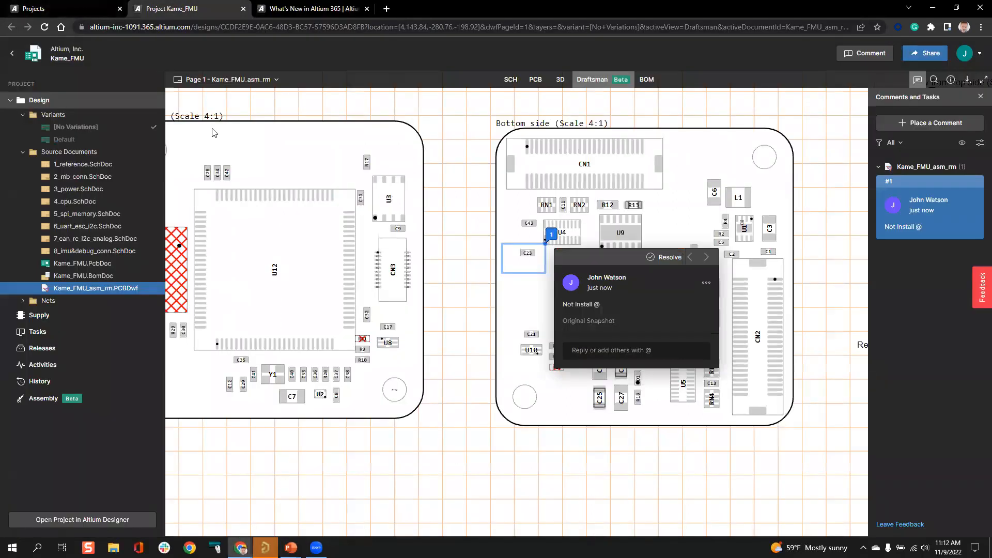
left_click(243, 9)
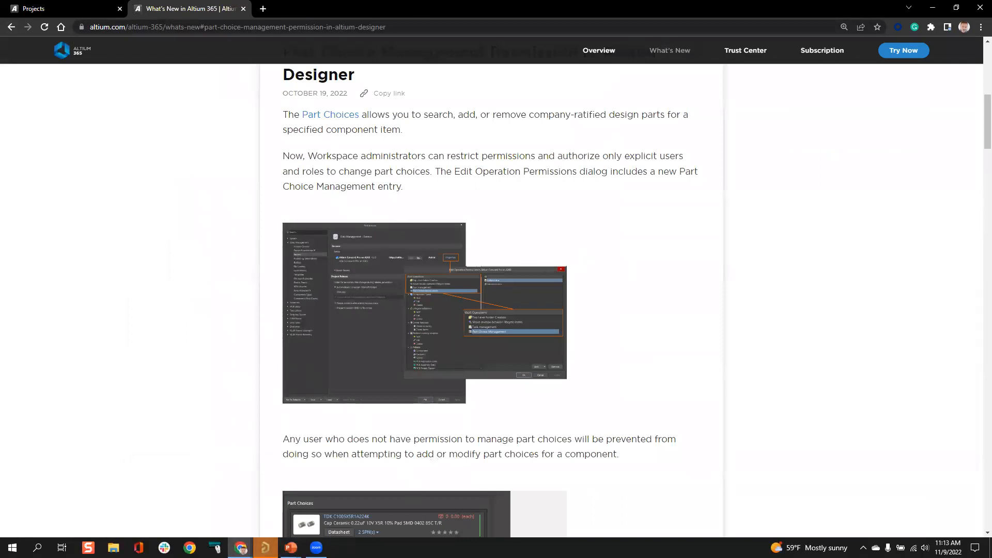
left_click(57, 10)
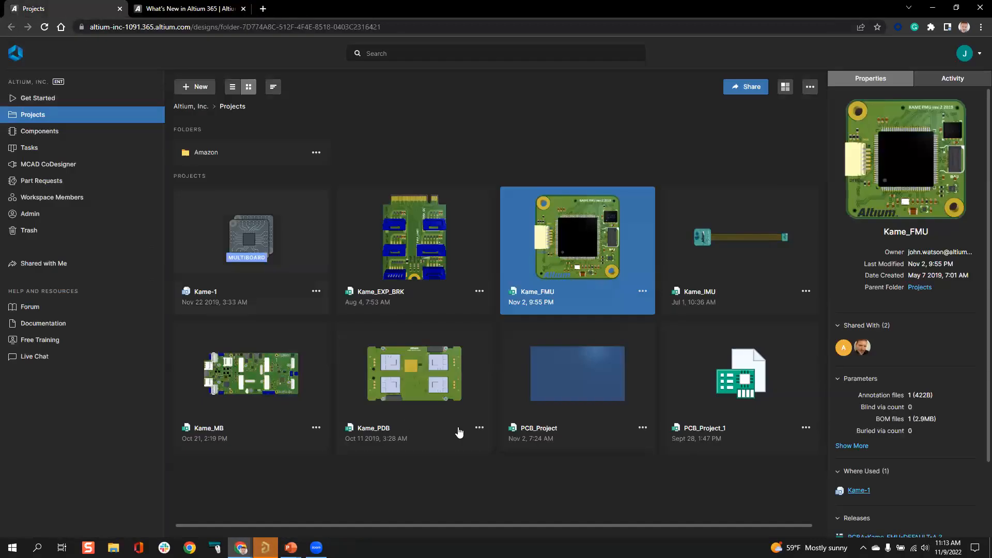
double_click(577, 226)
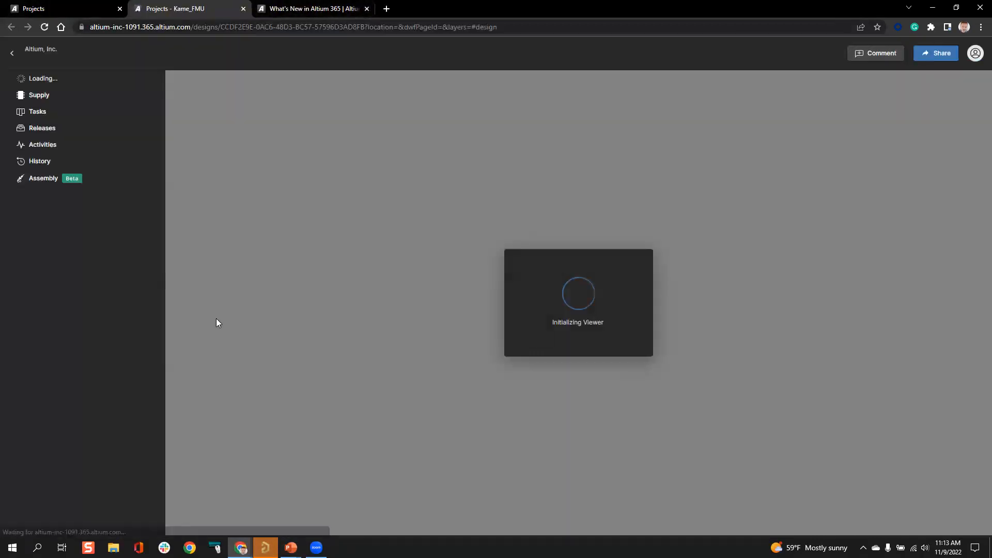
- Open the Kame_FMU project's History and examine its commits, releases, MCAD changes and existing tags
left_click(44, 185)
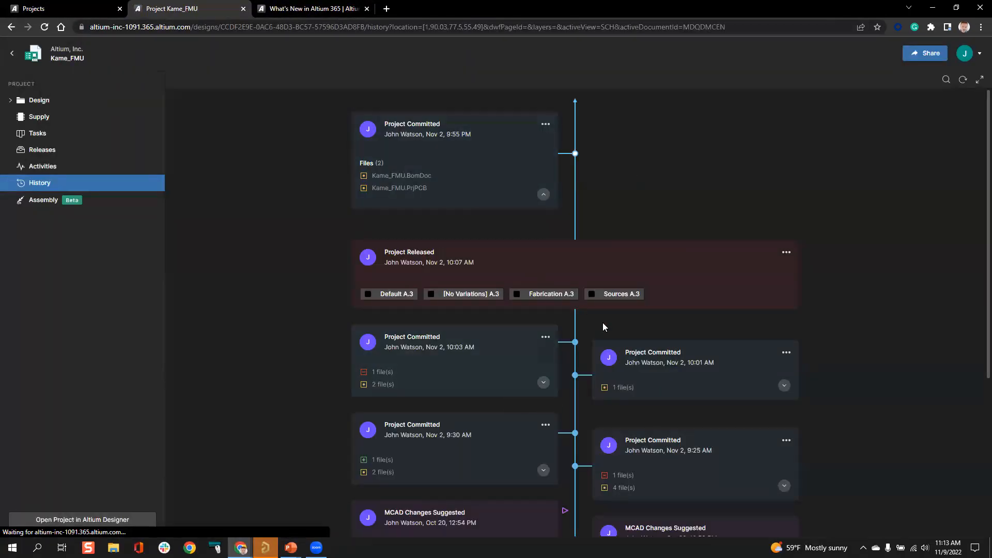
scroll(603, 326, "down", 5)
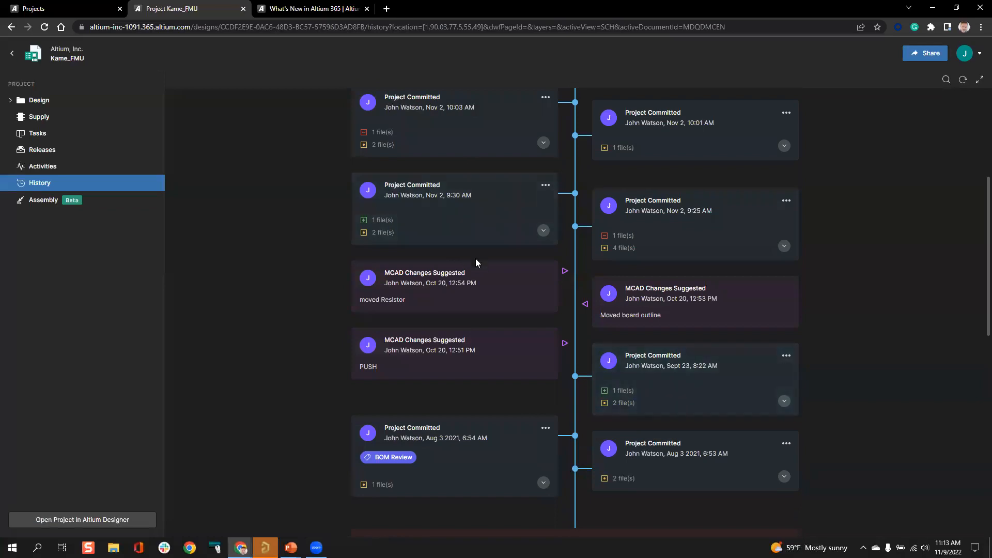
scroll(475, 261, "down", 4)
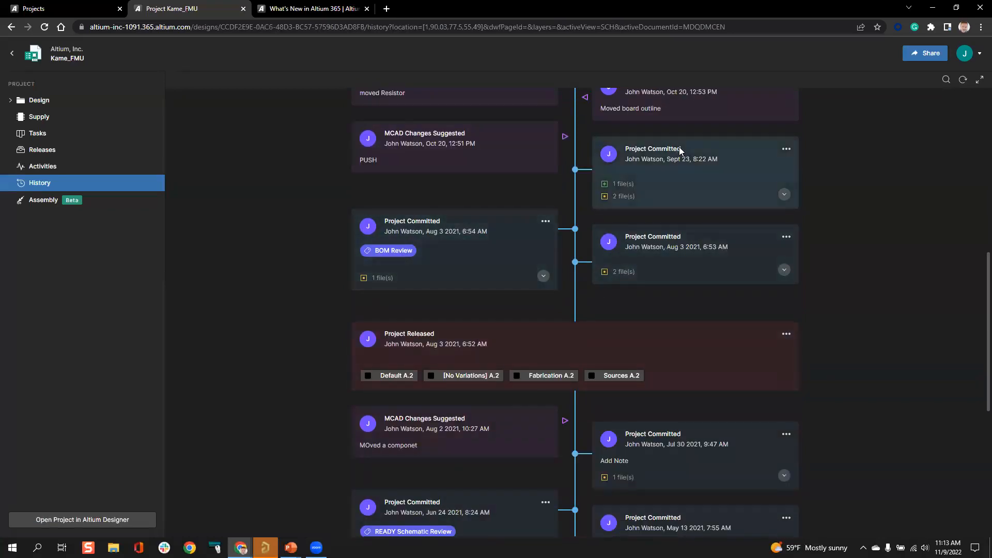
scroll(595, 220, "up", 3)
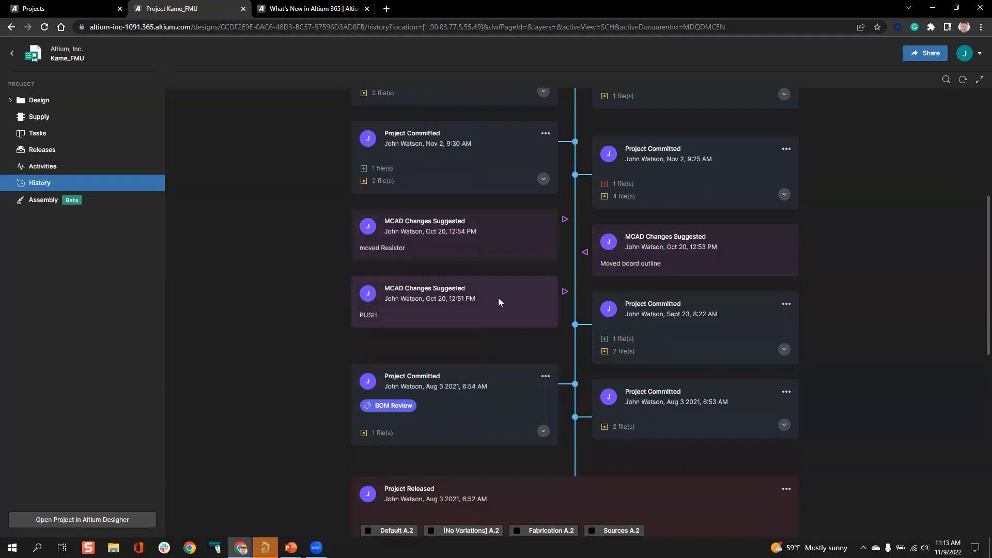
scroll(501, 309, "down", 5)
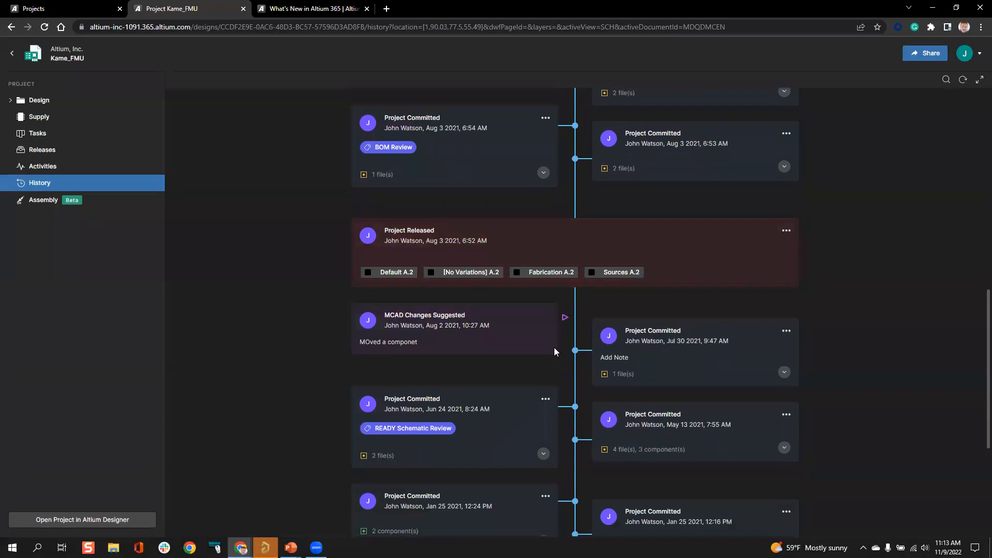
scroll(537, 344, "down", 4)
scroll(539, 276, "up", 5)
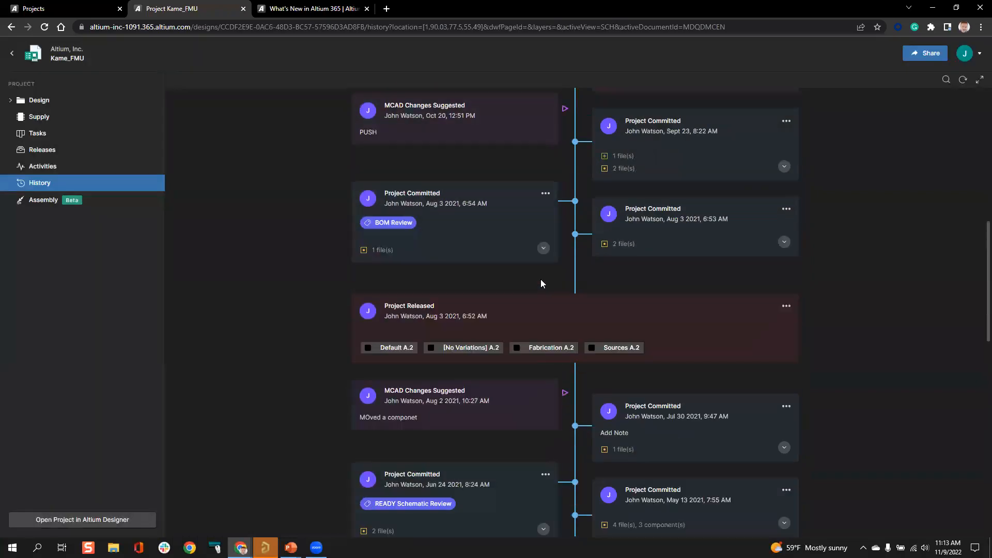
- Create a tag named Redesign on the project commit from Nov 2, 9:30 AM
scroll(511, 304, "up", 5)
left_click(545, 210)
mouse_move(591, 266)
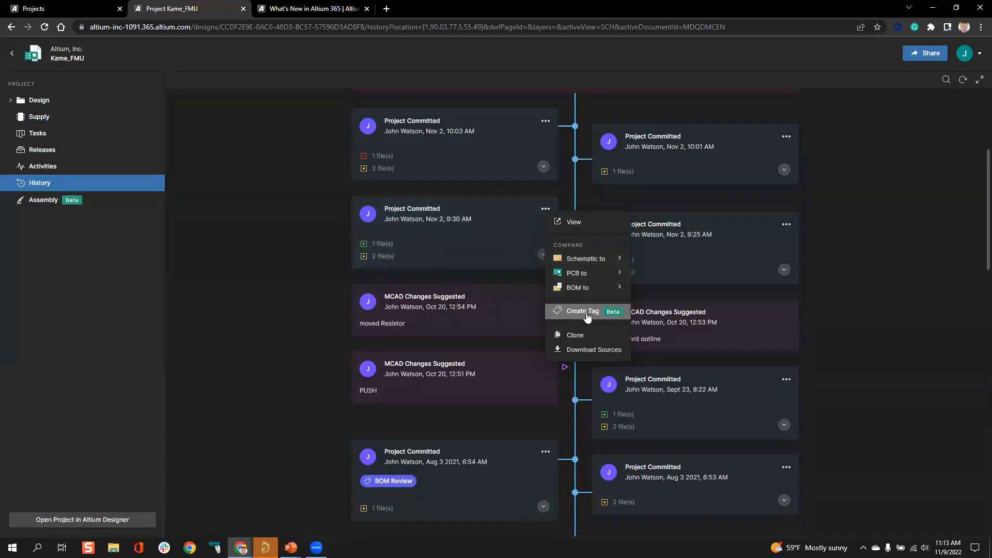
left_click(587, 311)
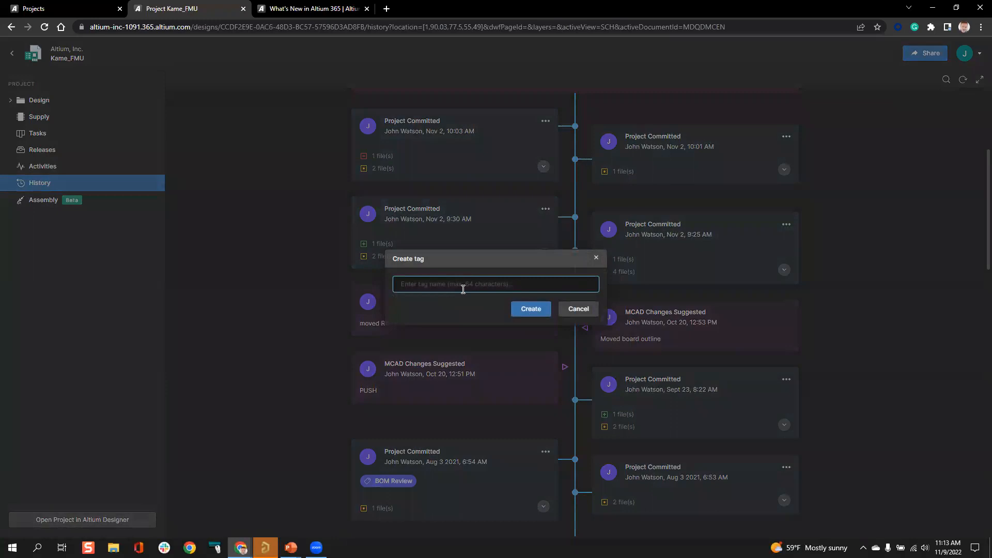
type("Redsie")
key("BackSpace")
key("BackSpace")
type("esign")
left_click(523, 310)
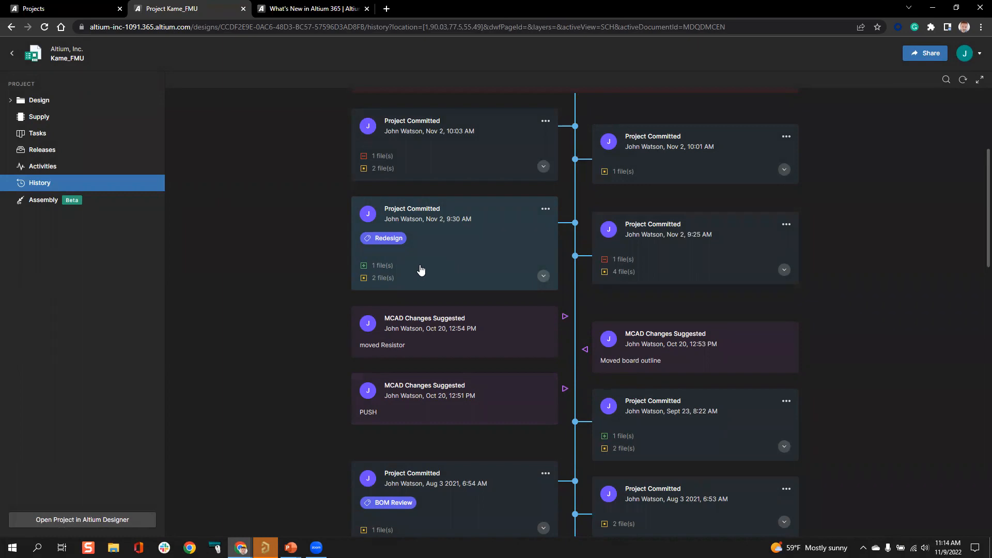
scroll(500, 379, "up", 3)
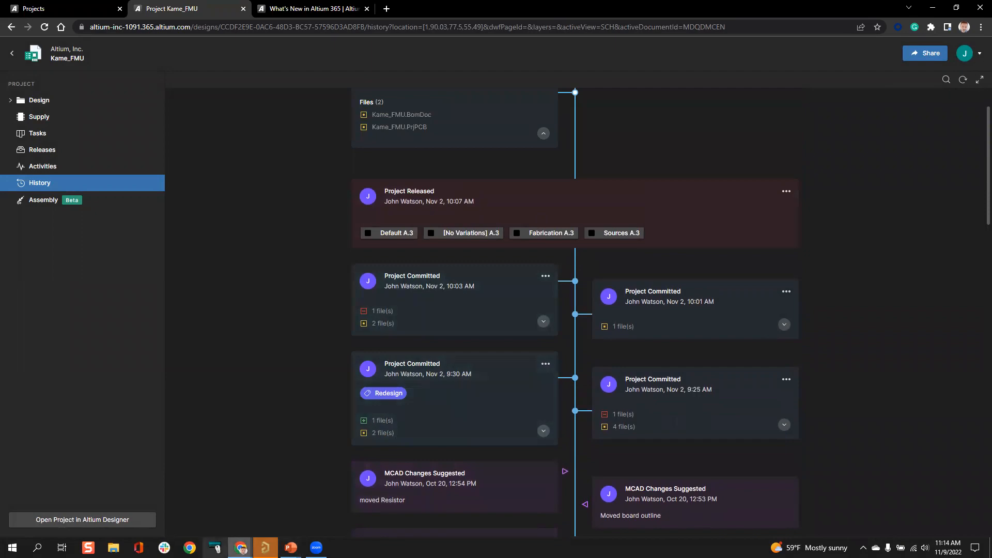
- Switch to Altium Designer, close the Explorer and open 5_spi_memory.SchDoc
left_click(265, 547)
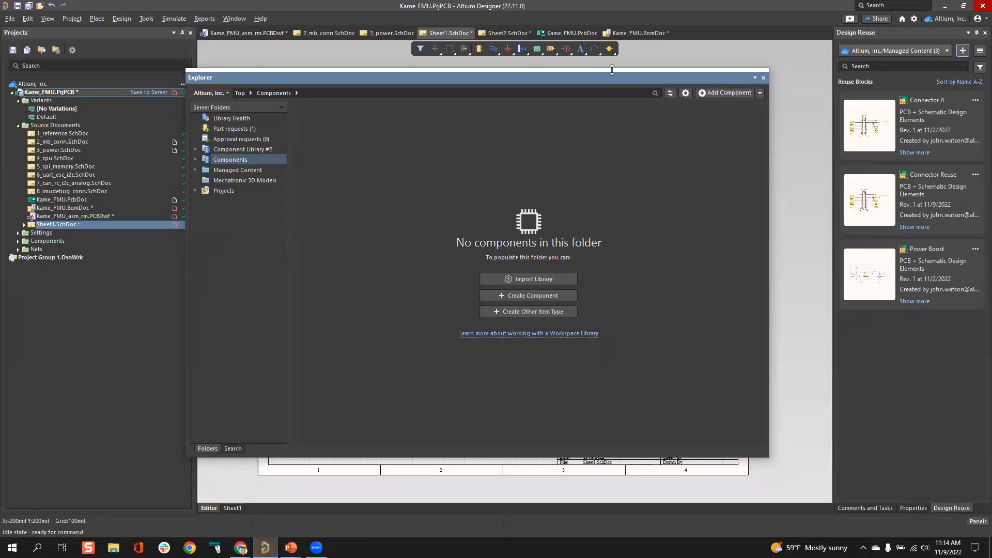
left_click(764, 78)
scroll(383, 269, "up", 2, "ctrl")
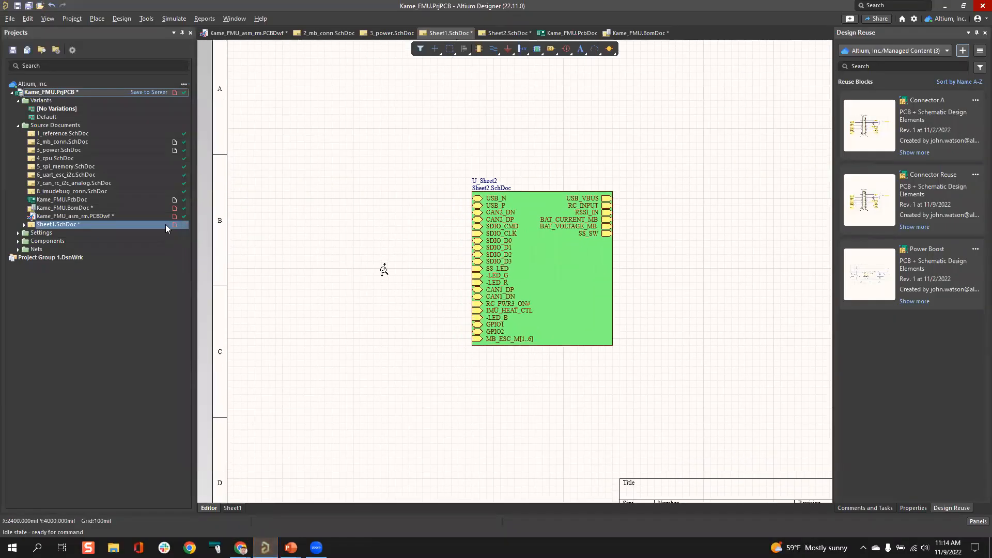
double_click(45, 167)
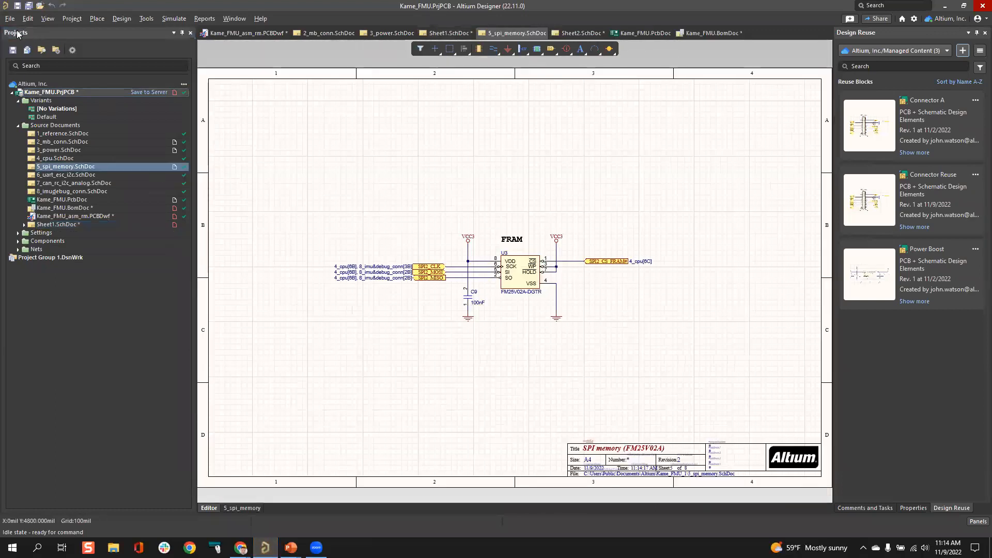
- Examine the history and version control commands of the Kame_FMU project, including Create Tag, without running any
left_click(10, 18)
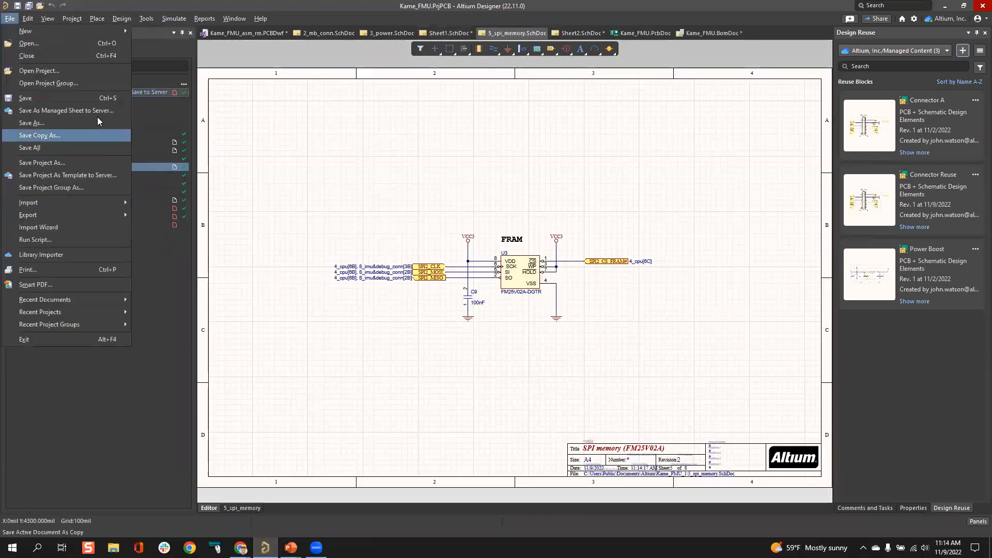
key("Escape")
right_click(58, 91)
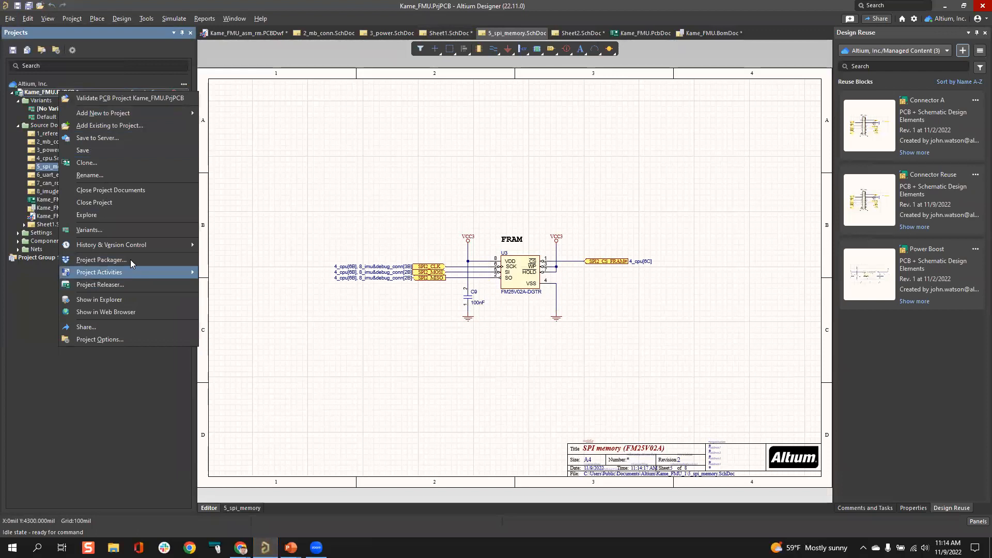
mouse_move(132, 244)
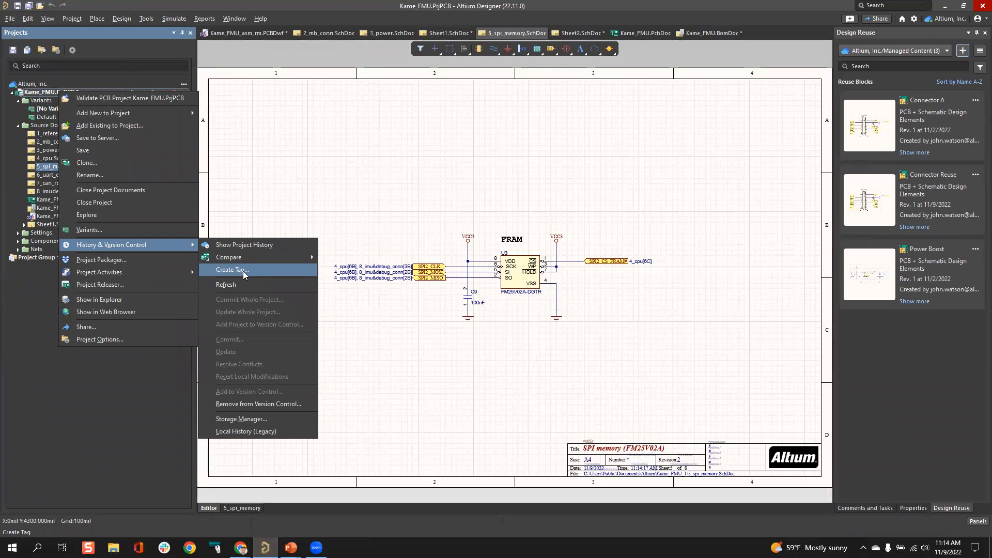
left_click(554, 147)
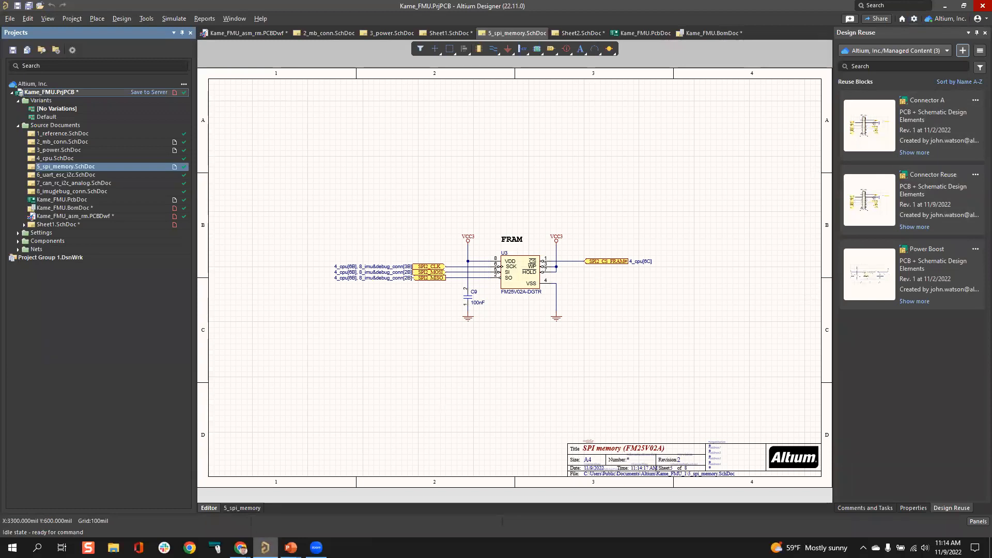
- Switch to the browser and compare the BOM of the Redesign-tagged commit with the Aug 3 2021, 6:53 AM commit in the project History
mouse_move(240, 548)
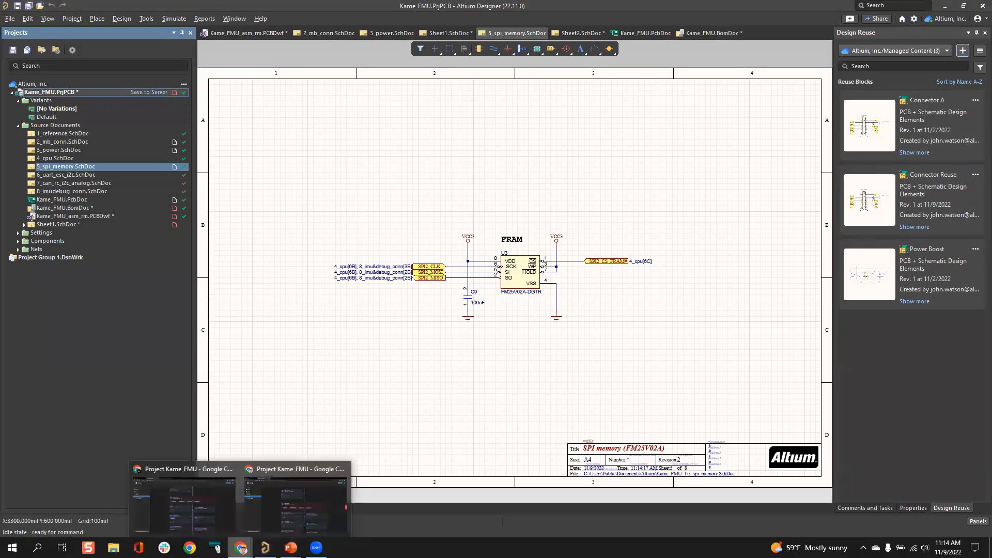
left_click(185, 496)
scroll(520, 261, "up", 1)
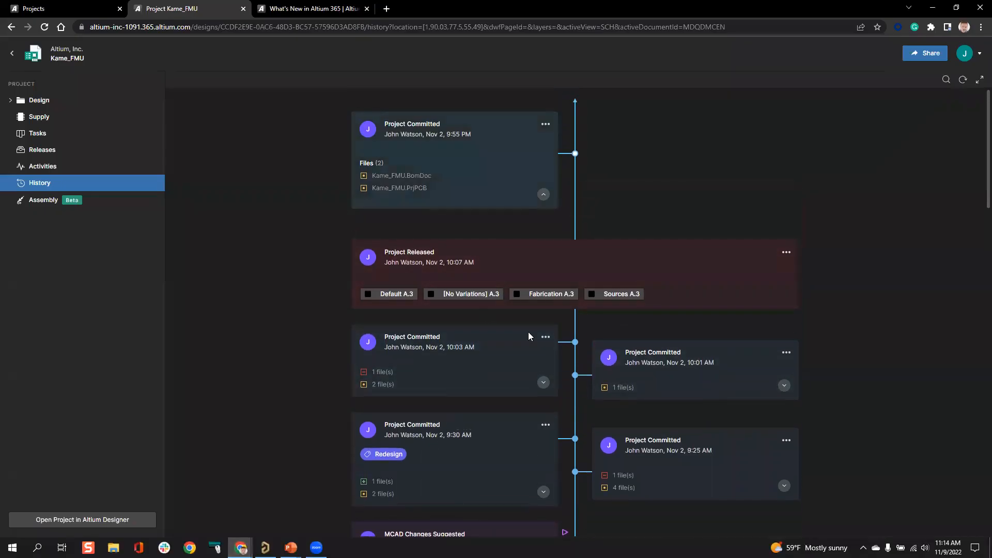
scroll(528, 331, "down", 3)
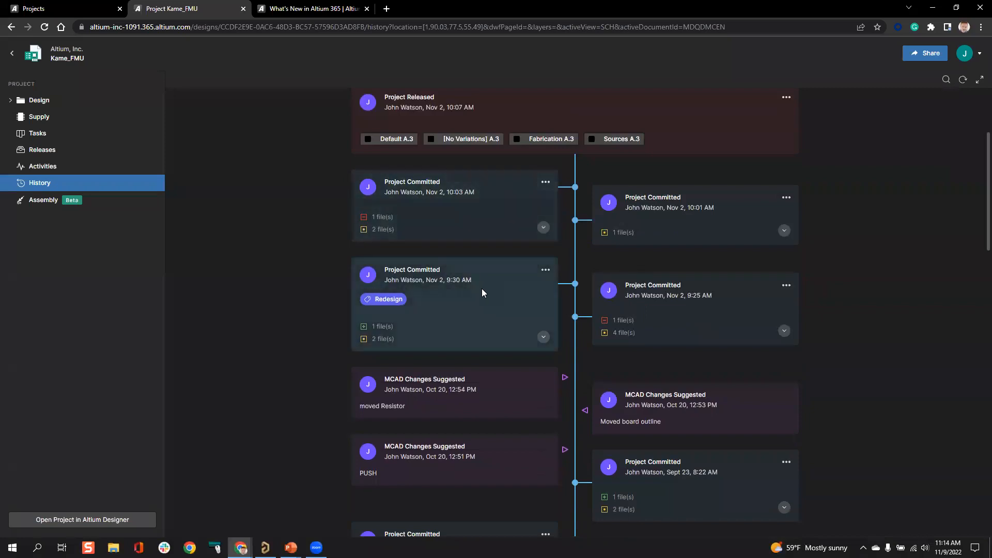
left_click(545, 269)
mouse_move(595, 324)
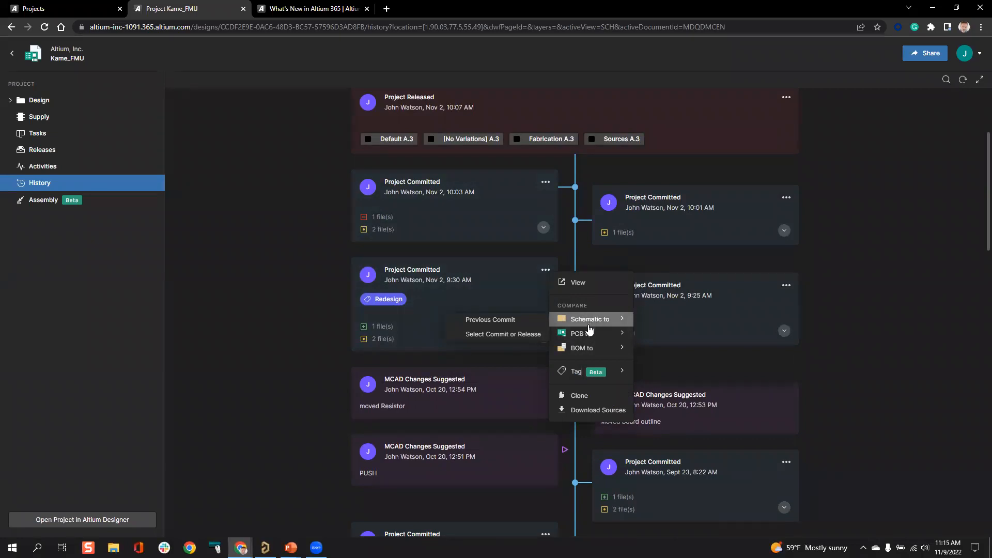
mouse_move(587, 350)
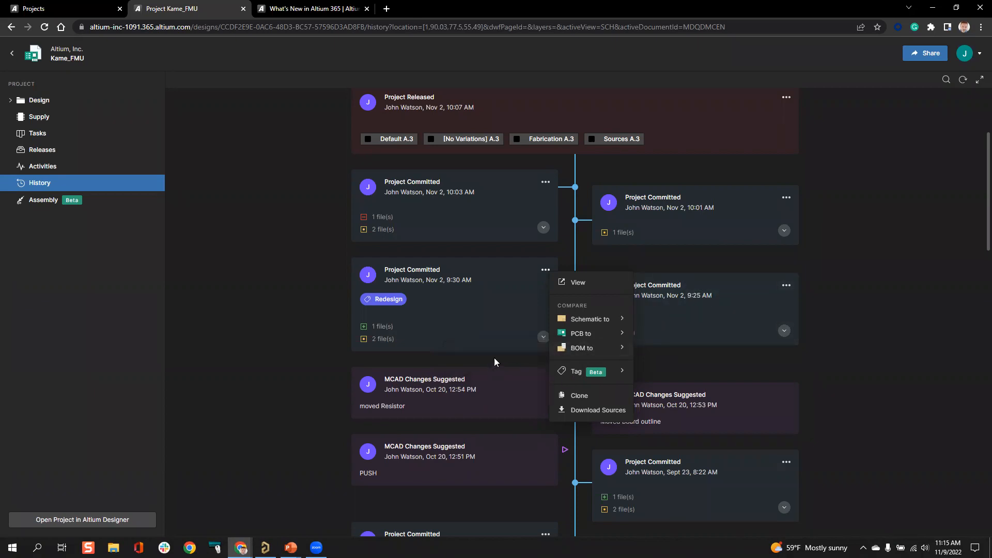
left_click(516, 363)
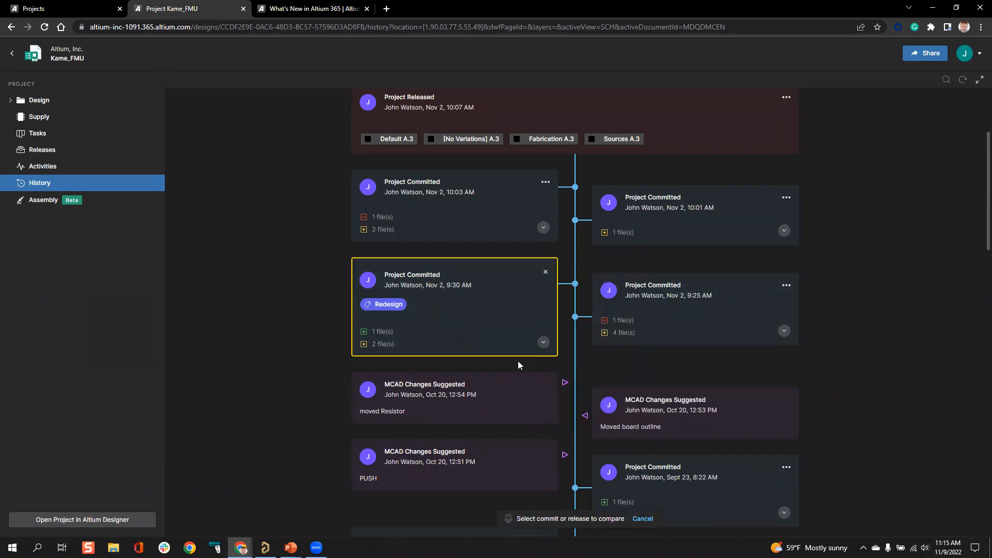
scroll(666, 341, "down", 6)
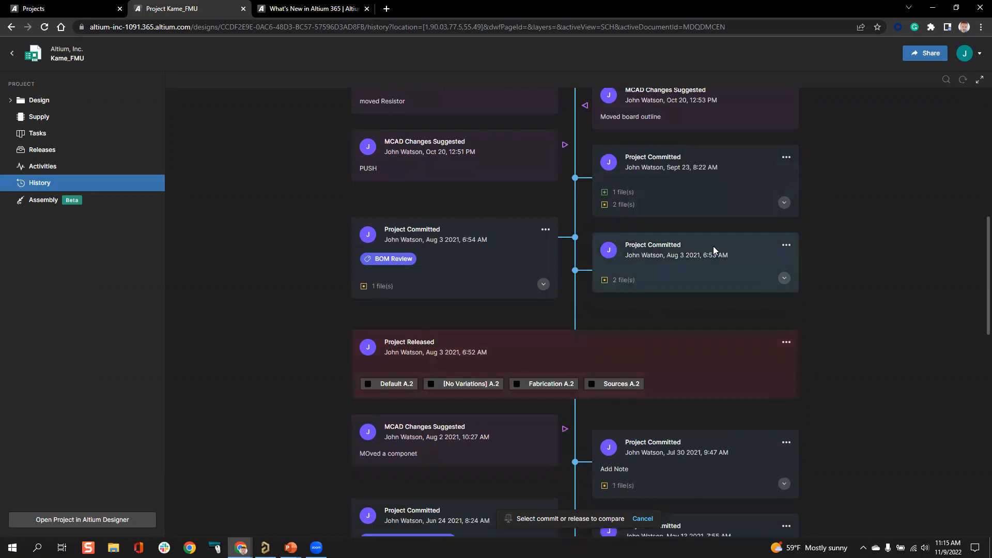
left_click(710, 251)
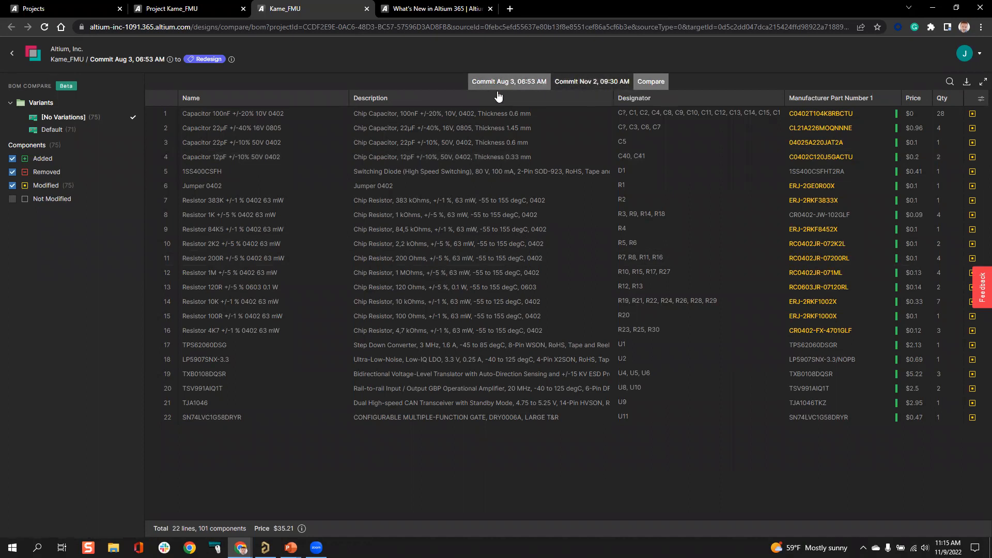
- Return to the Kame_FMU History and examine the comparison options of the Nov 2, 9:55 PM commit
left_click(176, 9)
left_click(545, 124)
mouse_move(582, 206)
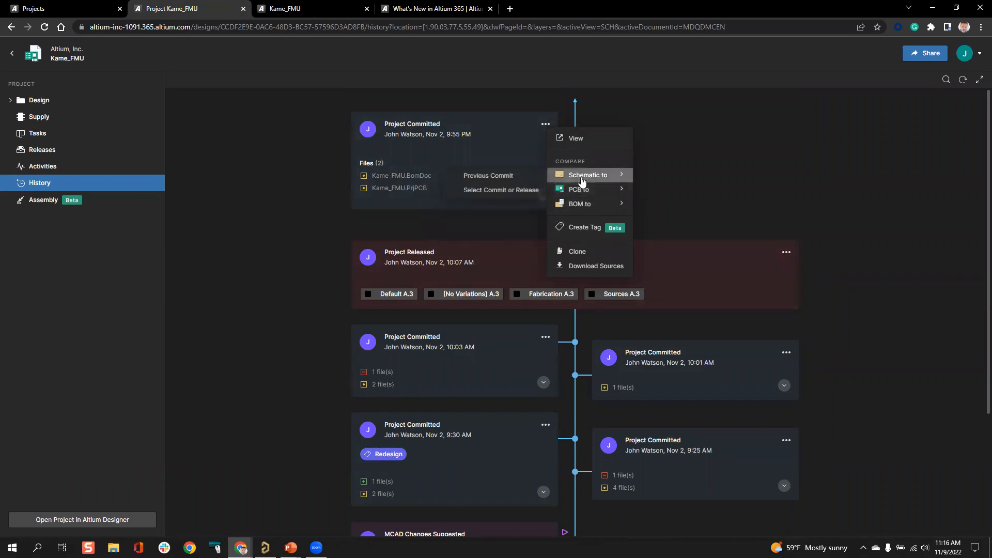
mouse_move(589, 179)
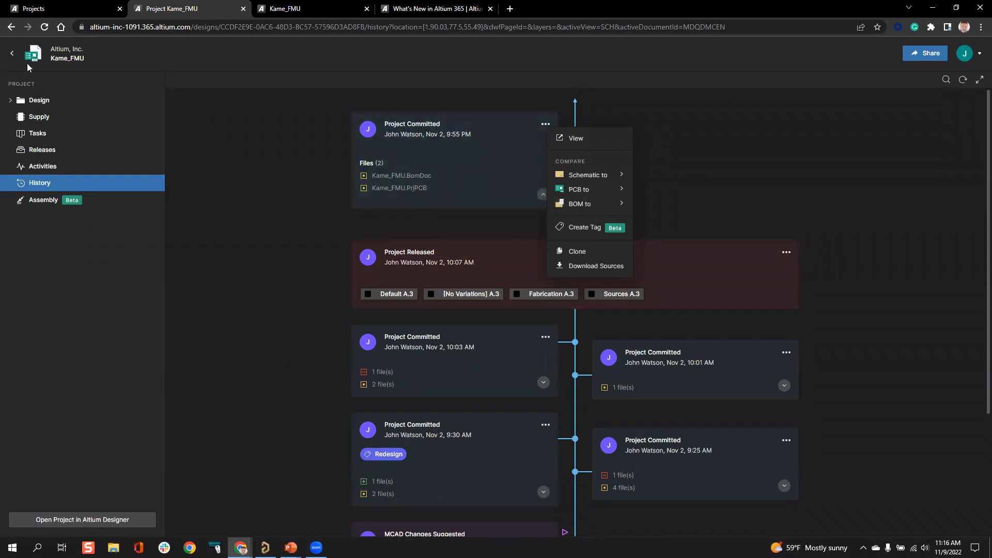
- Leave the project, open the Library Health details for the workspace components and refresh the outdated reports
left_click(10, 57)
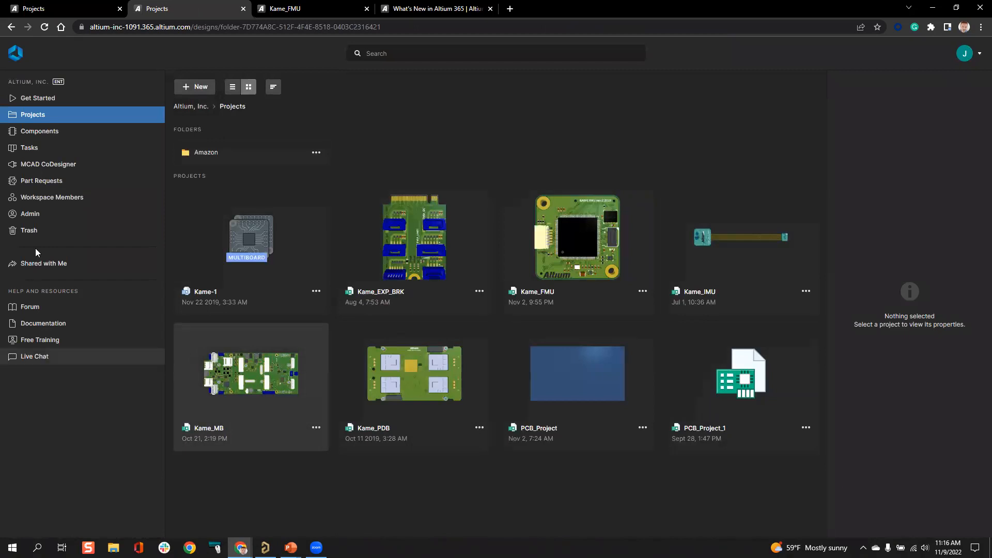
left_click(42, 133)
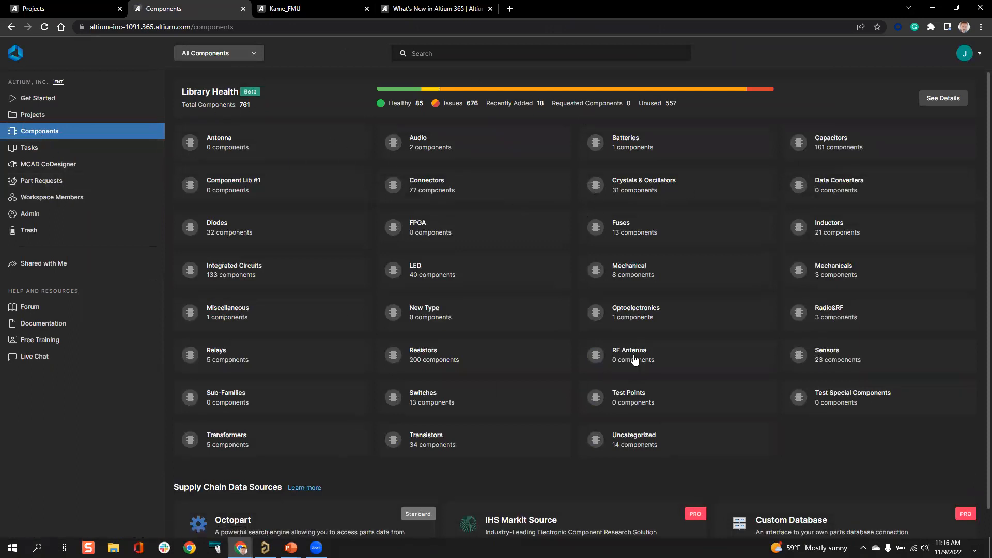
left_click(943, 99)
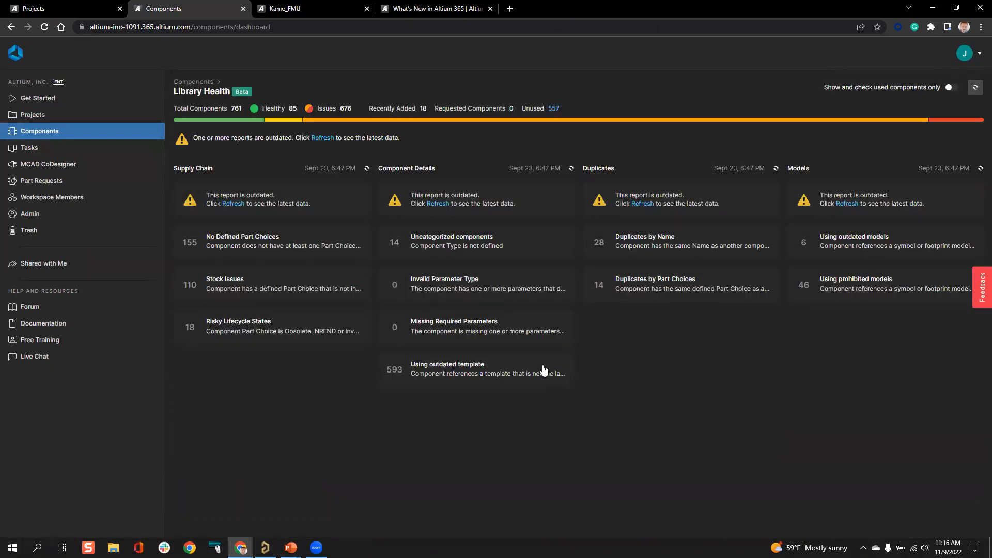
left_click(323, 138)
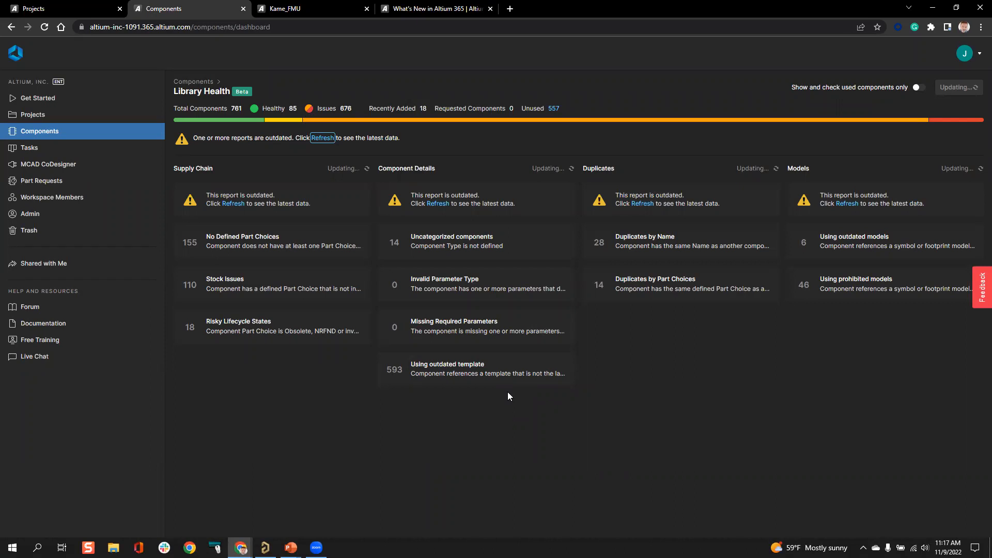
- Open the No Defined Part Choices report and select the range of components from 0R2J through 237KR2F
left_click(243, 243)
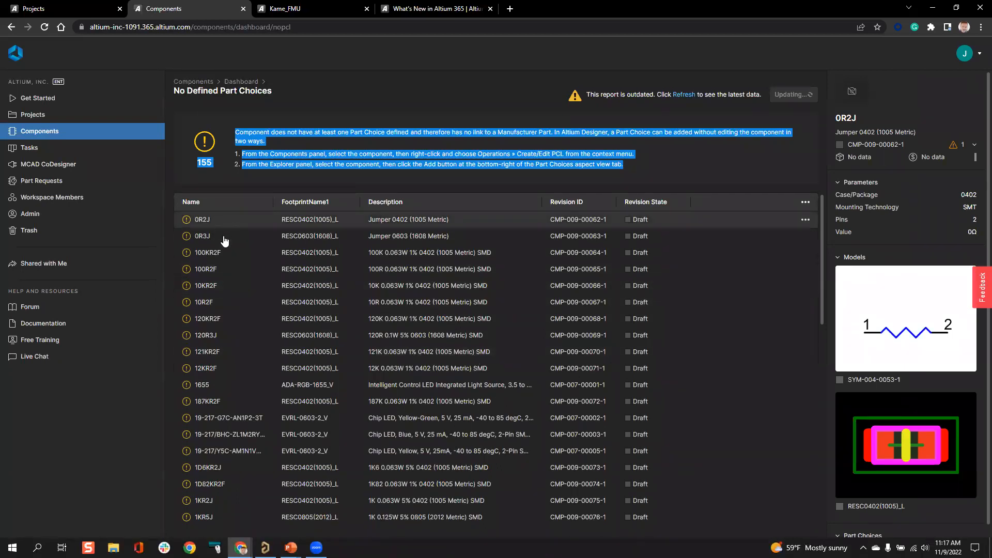
left_click(283, 220)
scroll(320, 369, "down", 3)
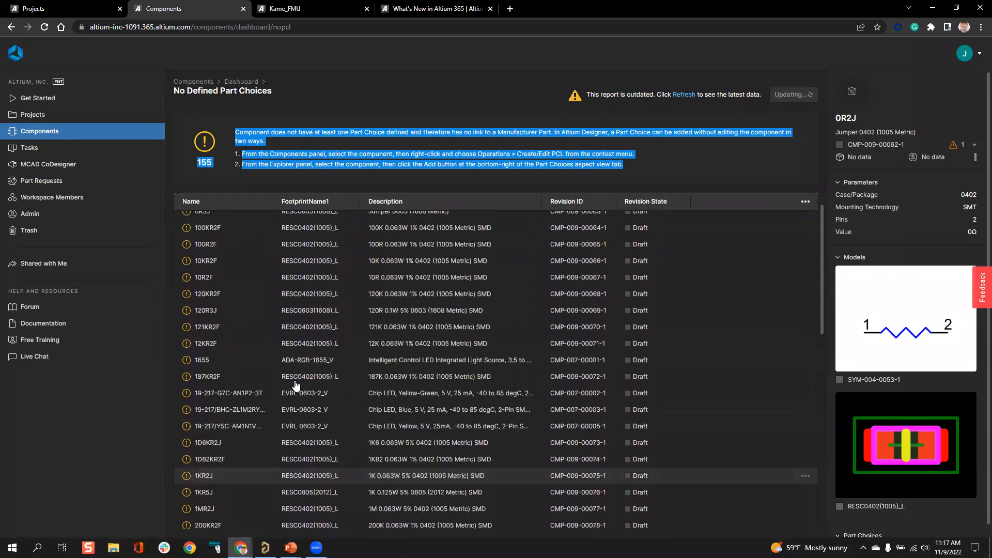
scroll(296, 419, "down", 4)
left_click(271, 433, "shift")
scroll(331, 369, "up", 8)
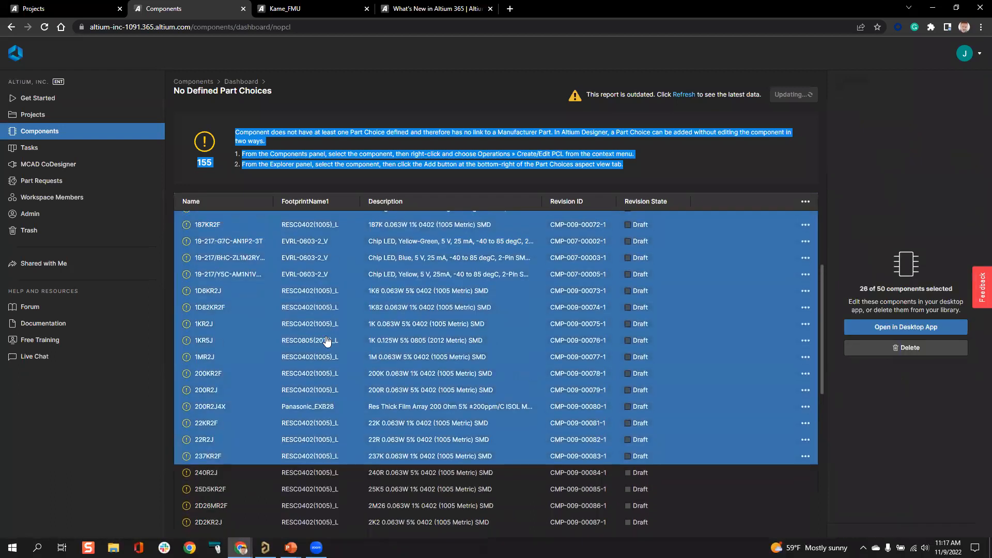
scroll(334, 368, "down", 3)
scroll(320, 362, "up", 3)
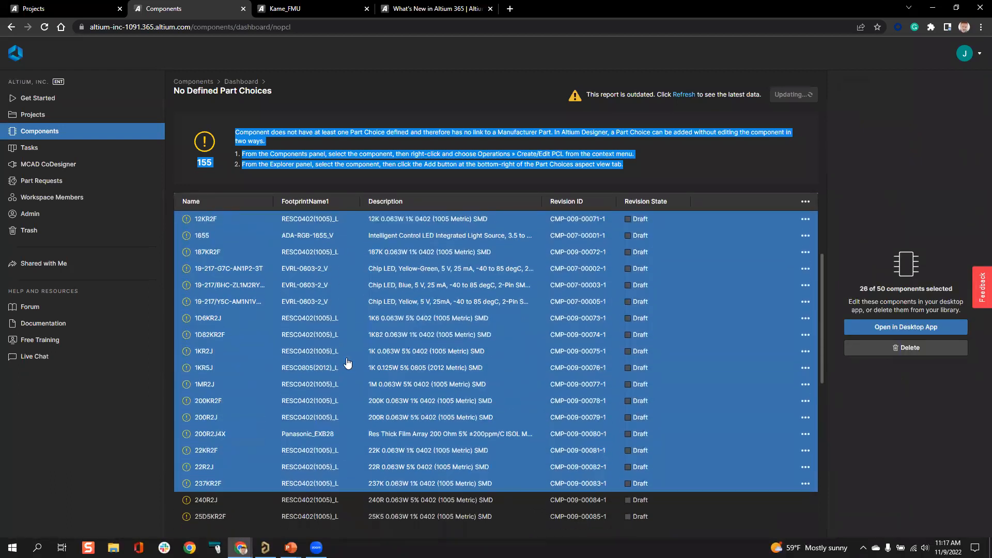
- Try selecting individual components such as 10R2F and 1KR2J, select all listed components, and return to the Library Health overview
left_click(281, 259)
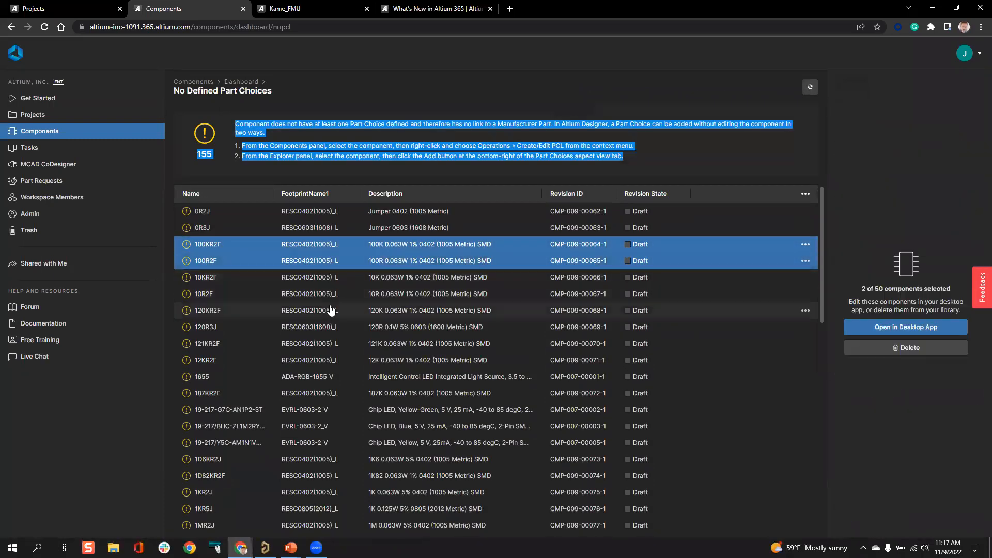
left_click(317, 294)
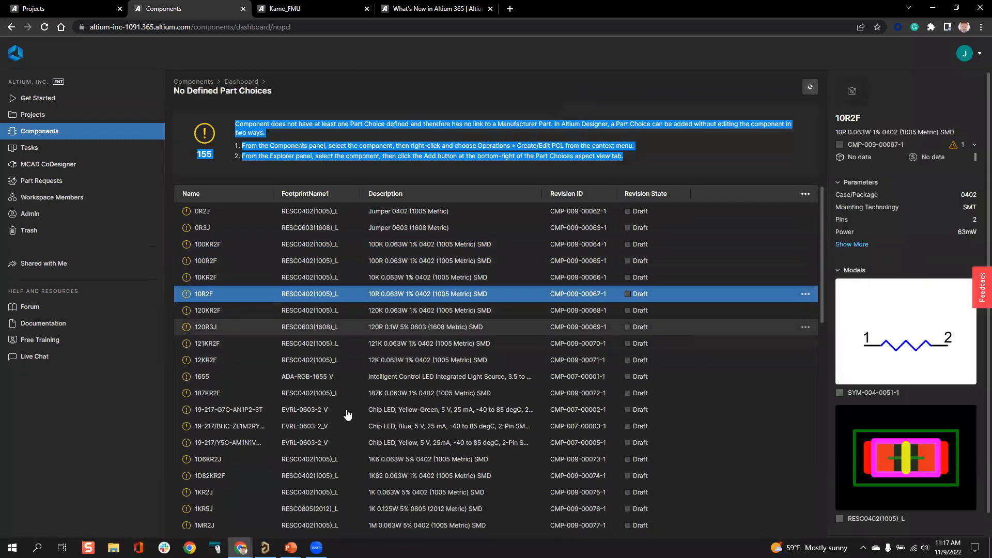
left_click(329, 493, "ctrl")
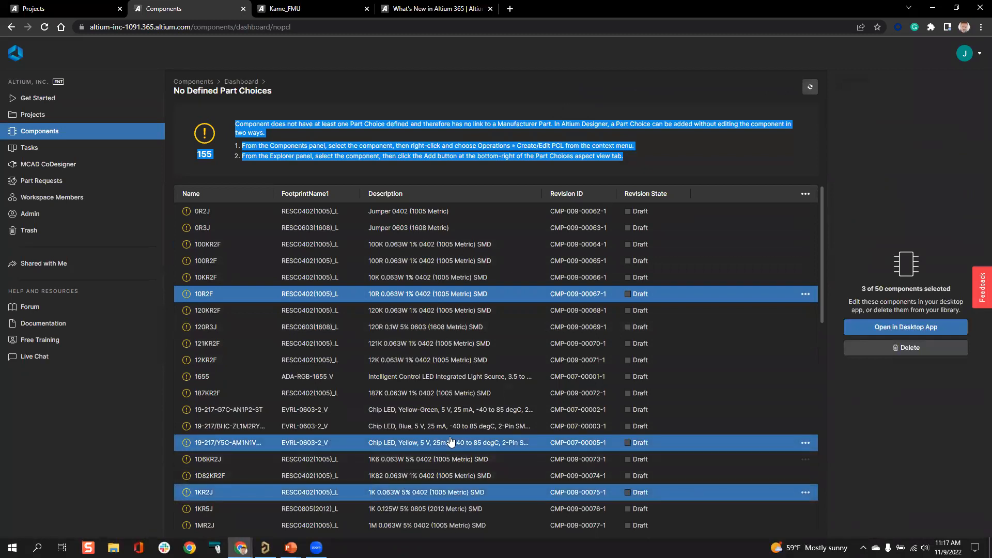
key("ctrl+a")
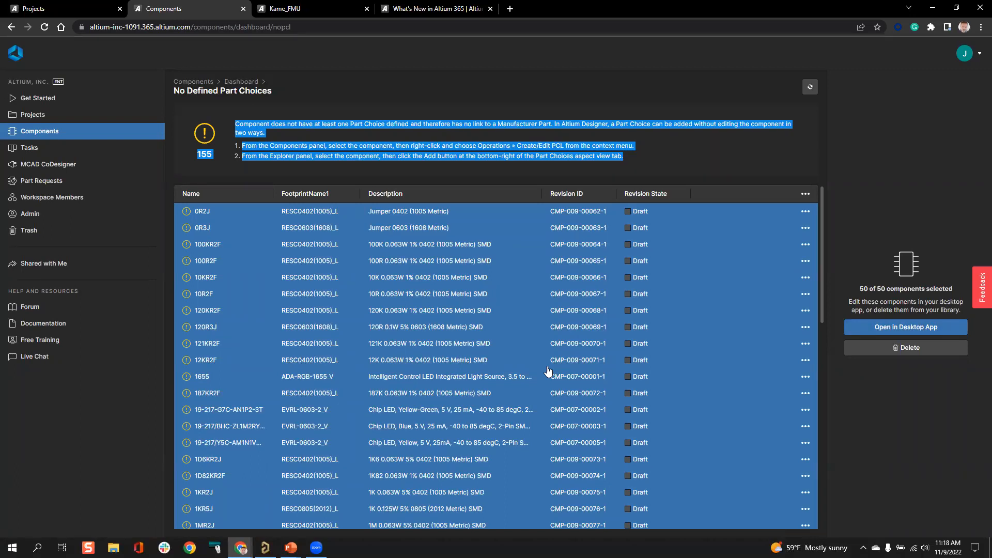
left_click(12, 27)
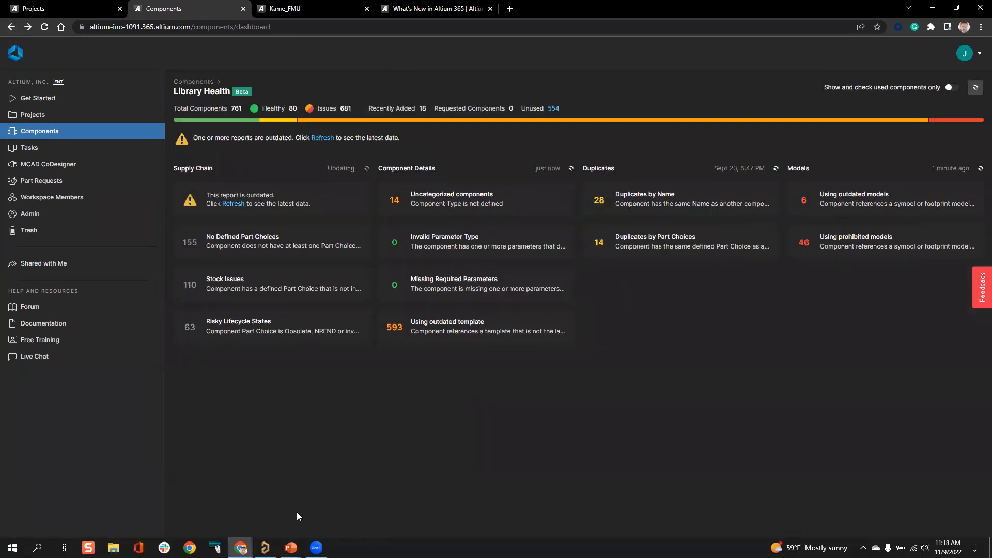
- Switch to the other browser window, reopen Kame_FMU from the workspace's project list and show its Activities
left_click(265, 548)
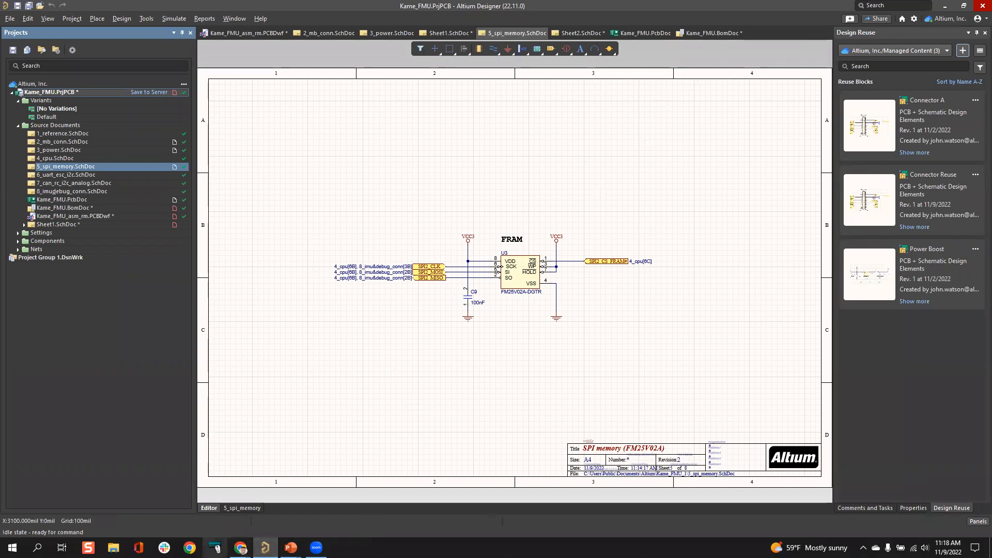
mouse_move(240, 547)
left_click(297, 502)
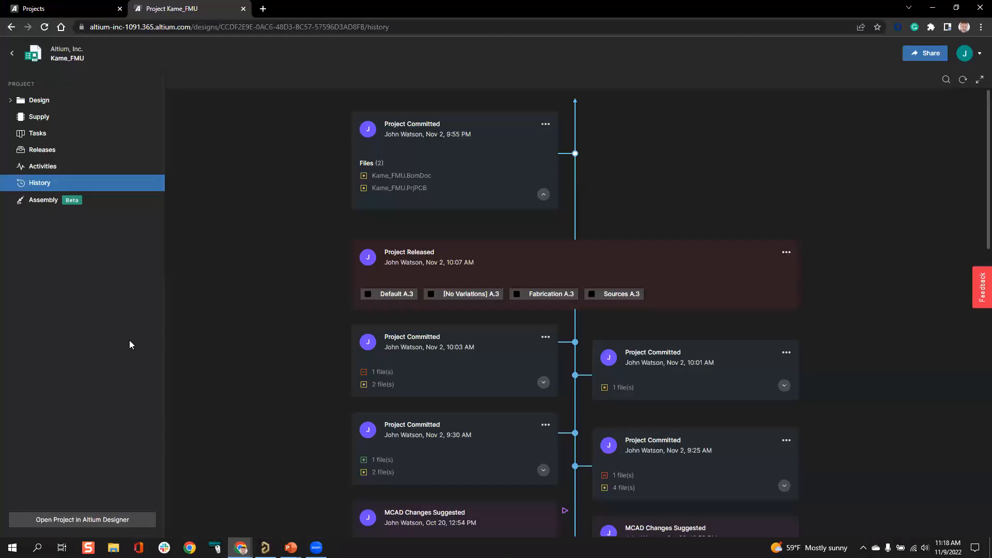
left_click(13, 56)
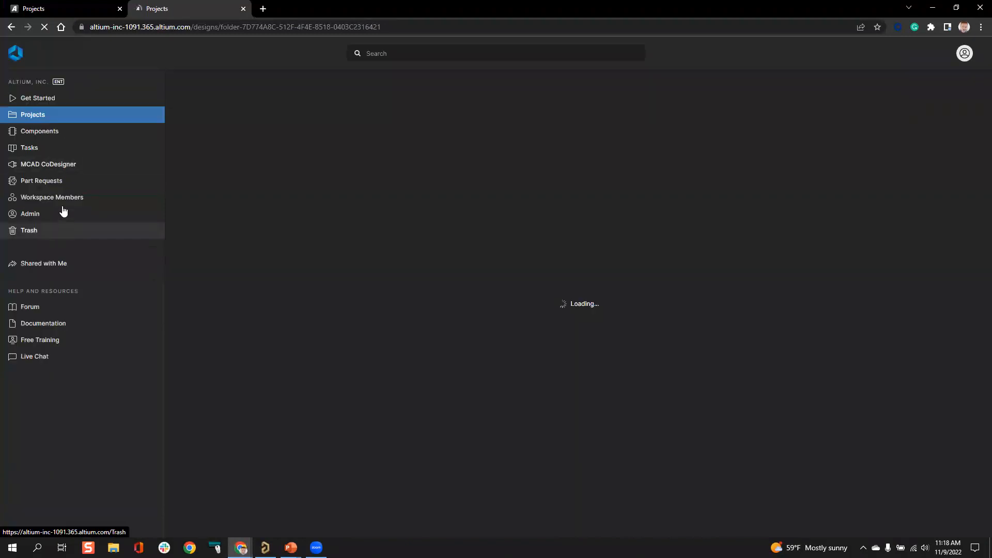
left_click(583, 231)
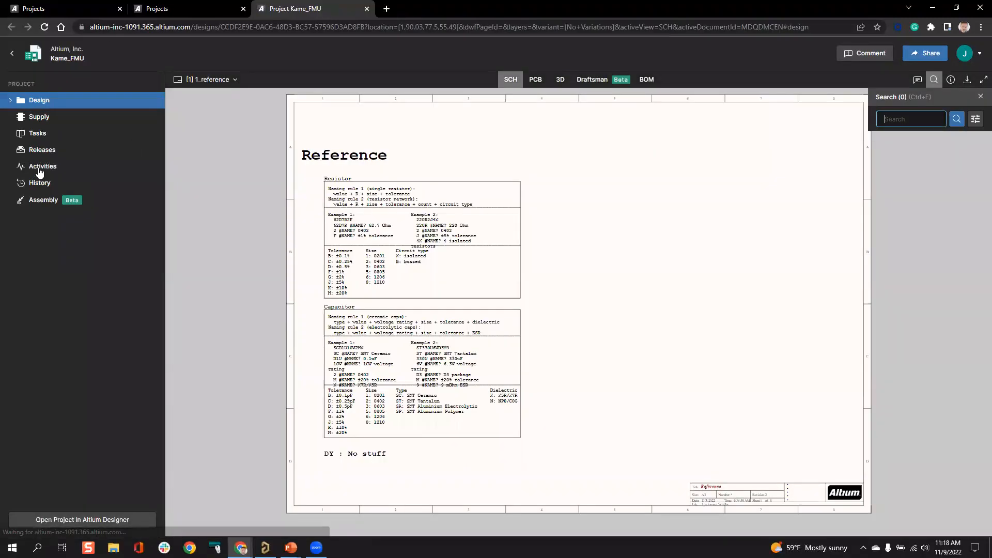
left_click(39, 166)
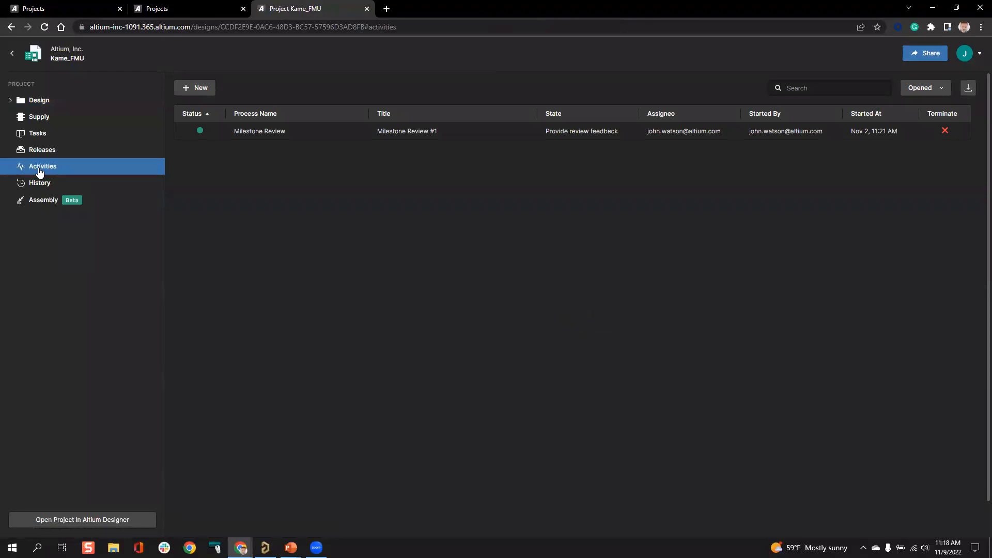
- Set up a new Milestone Review for Kame_FMU with review type Placement complete and completion date 11/15/2022
left_click(193, 89)
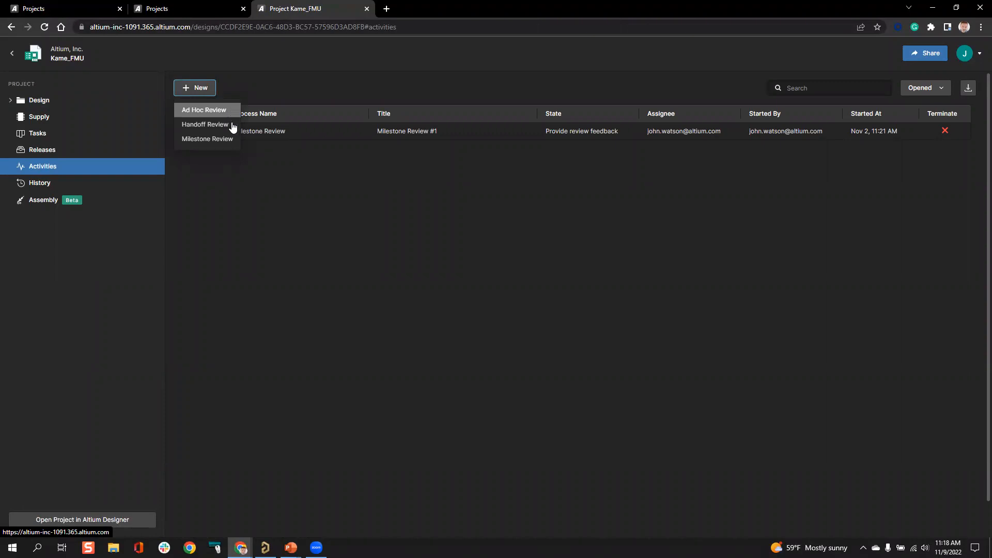
left_click(216, 139)
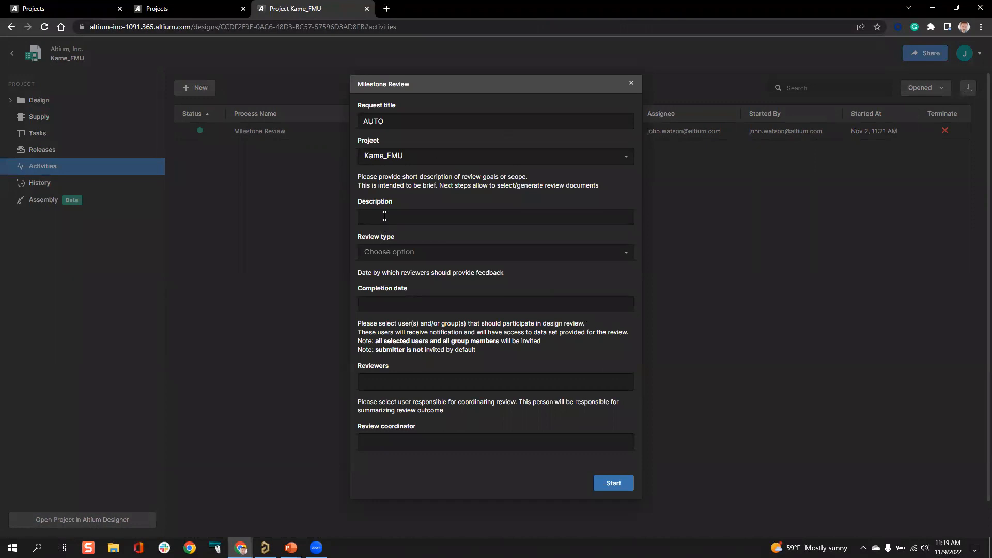
left_click(385, 251)
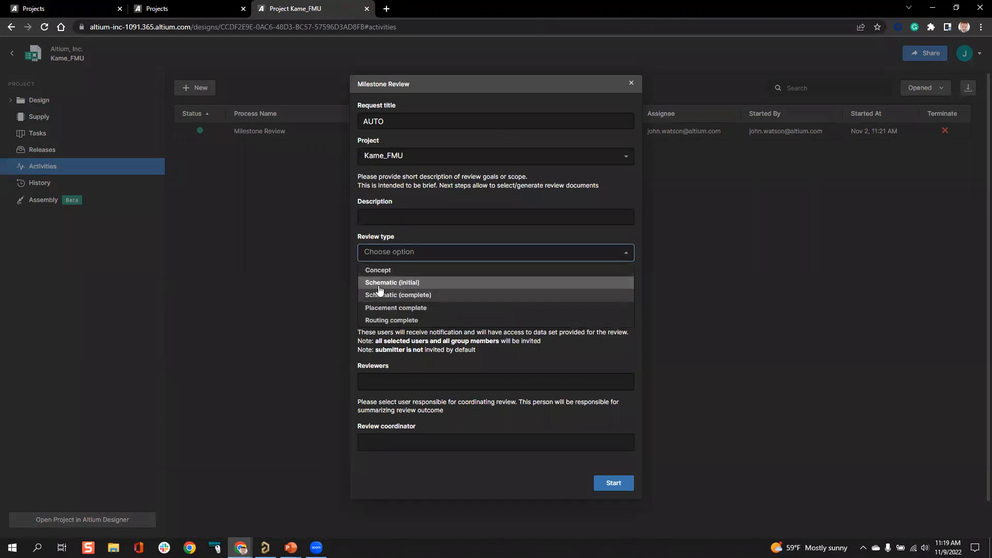
left_click(383, 308)
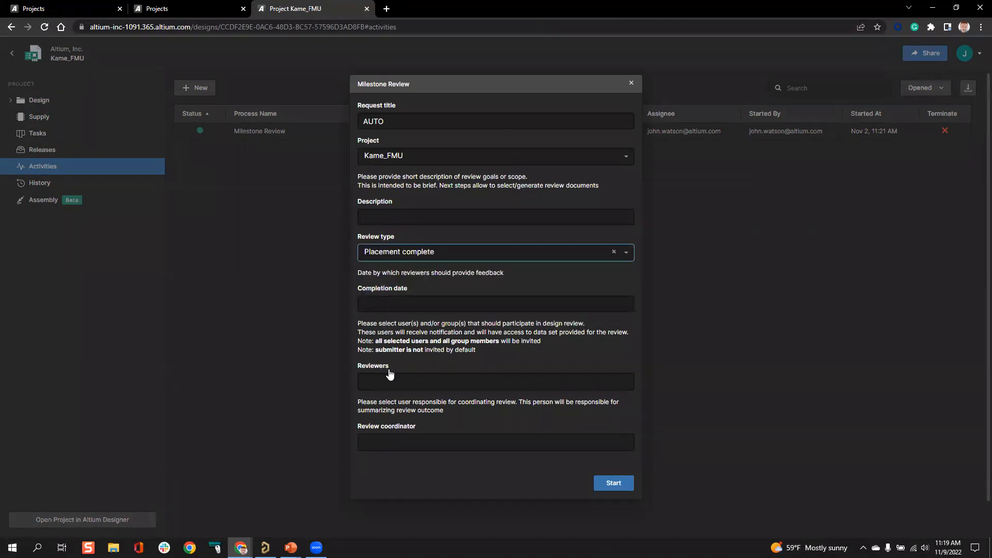
left_click(383, 306)
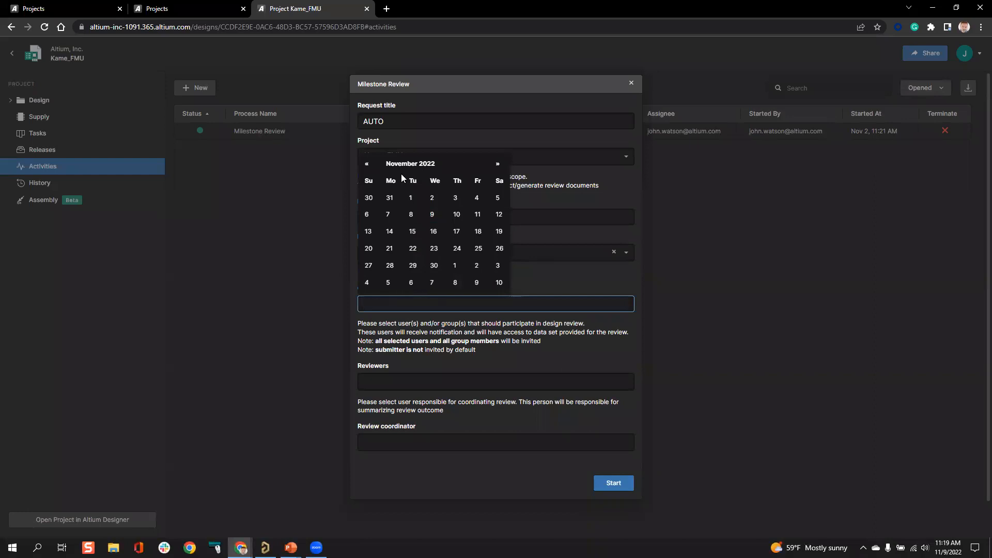
left_click(412, 230)
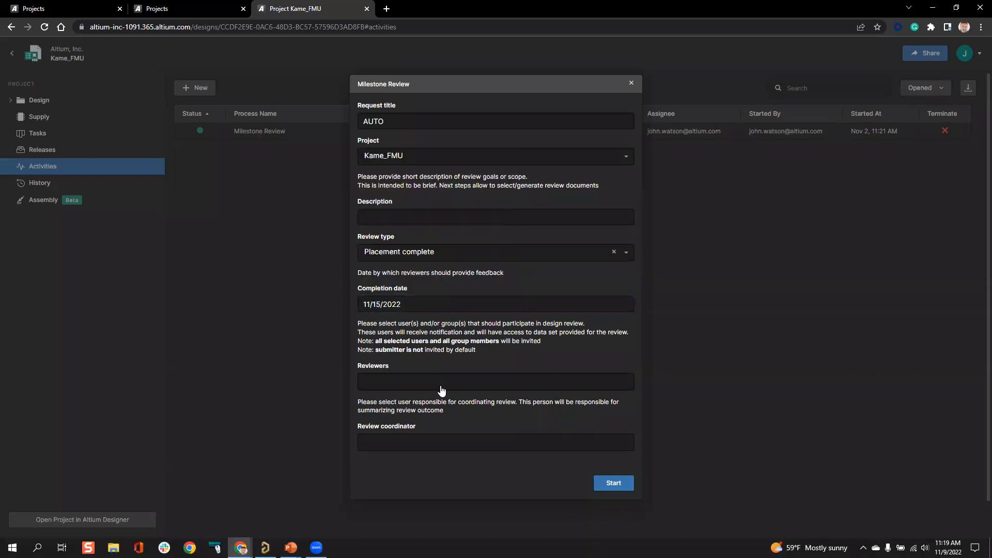
- Assign the reviewer and the review coordinator, start the milestone review and go on to its review feedback form
left_click(397, 387)
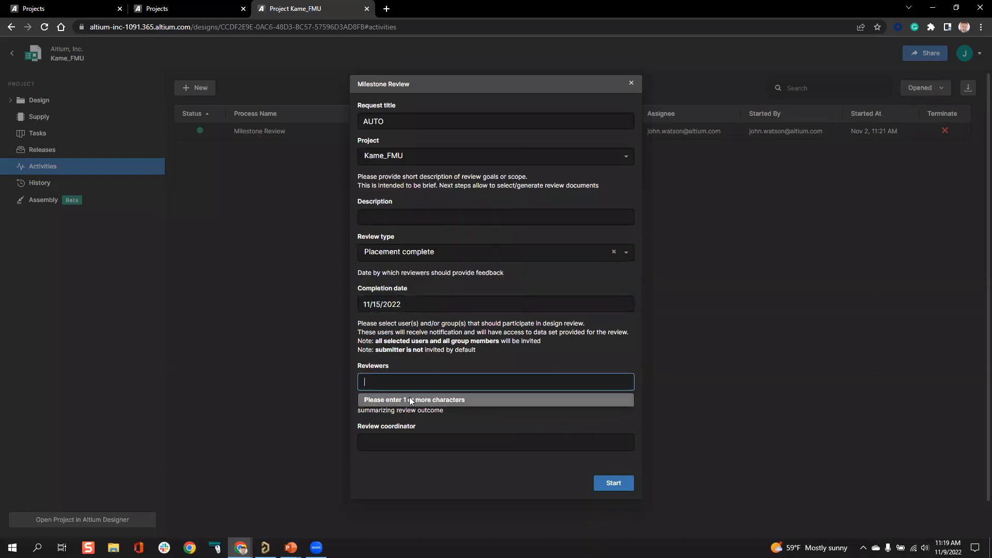
type("j")
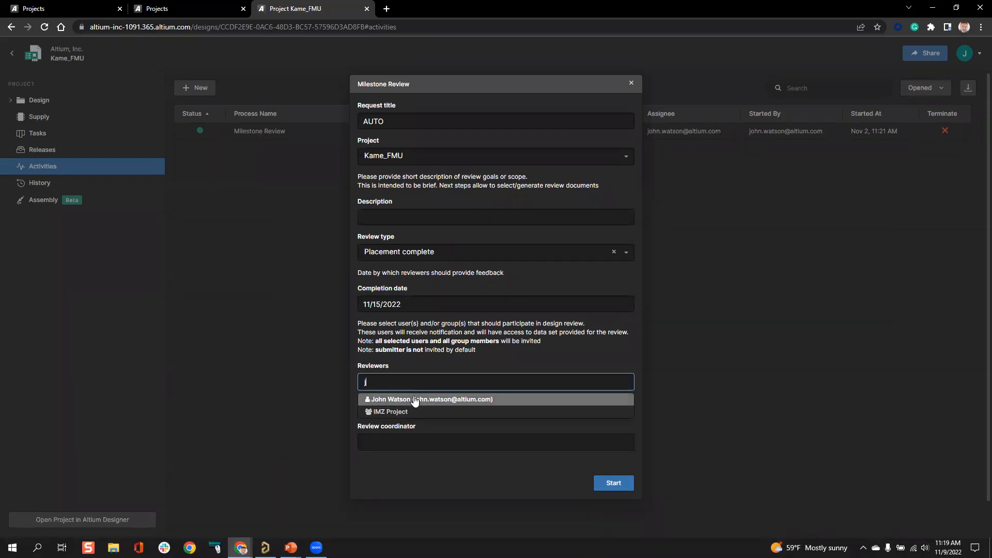
left_click(389, 441)
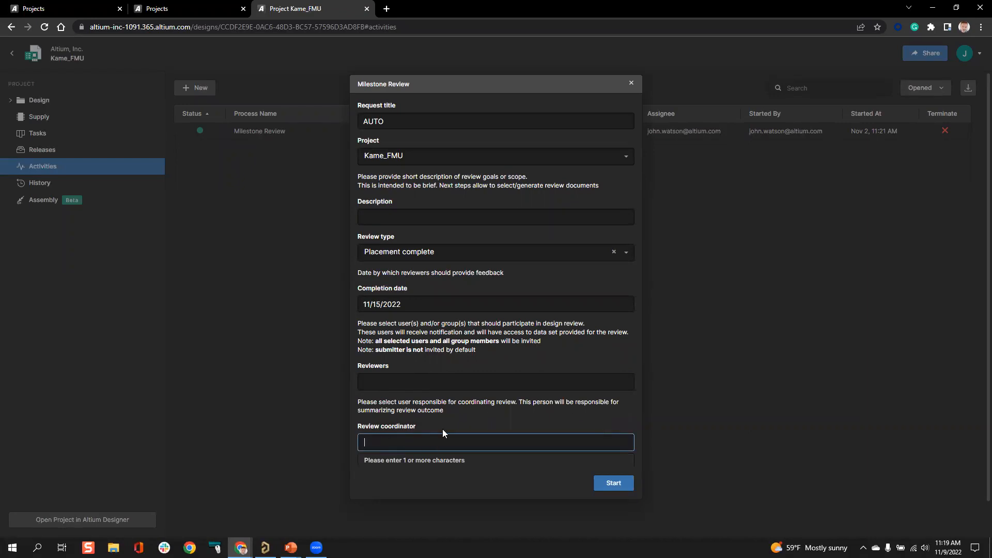
left_click(613, 483)
left_click(416, 377)
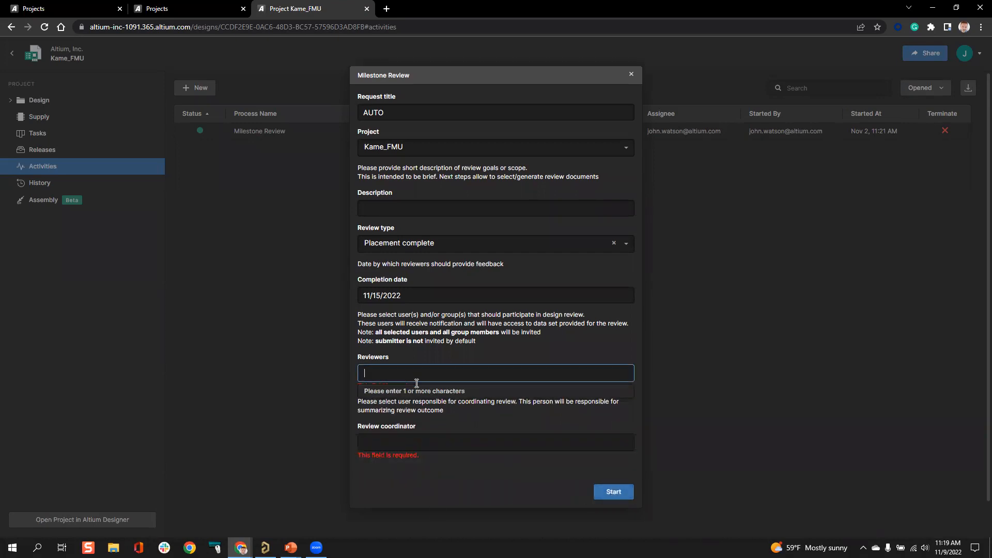
type("j")
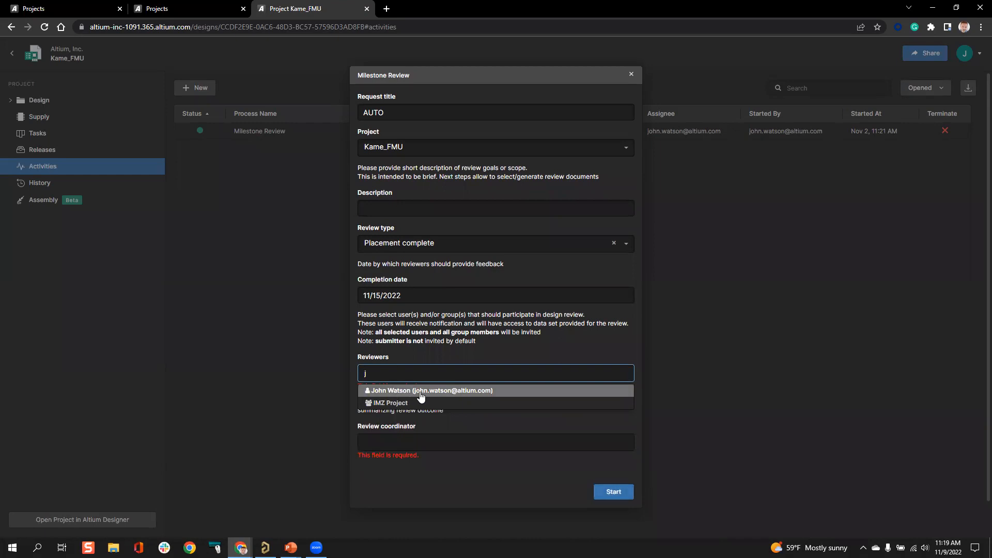
left_click(408, 393)
left_click(406, 438)
type("j")
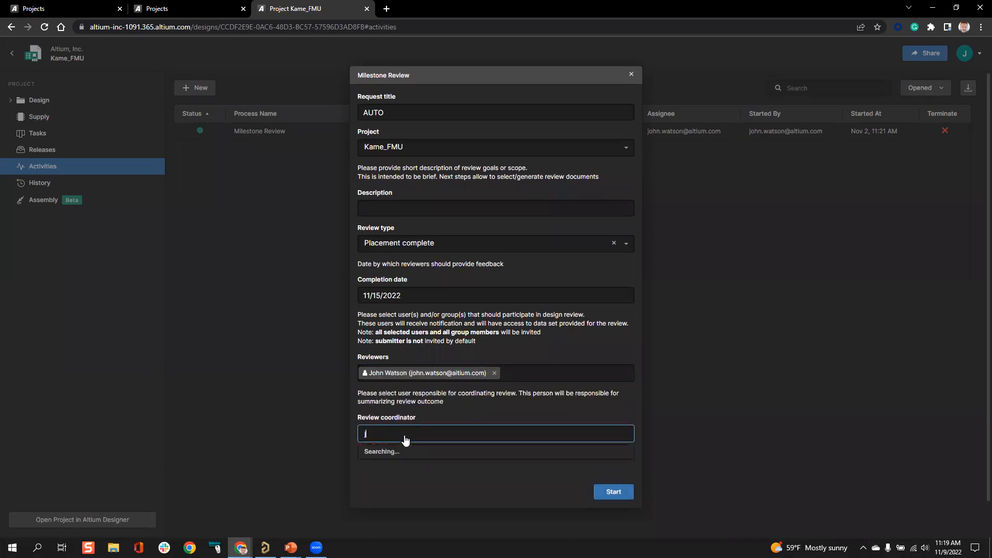
left_click(426, 451)
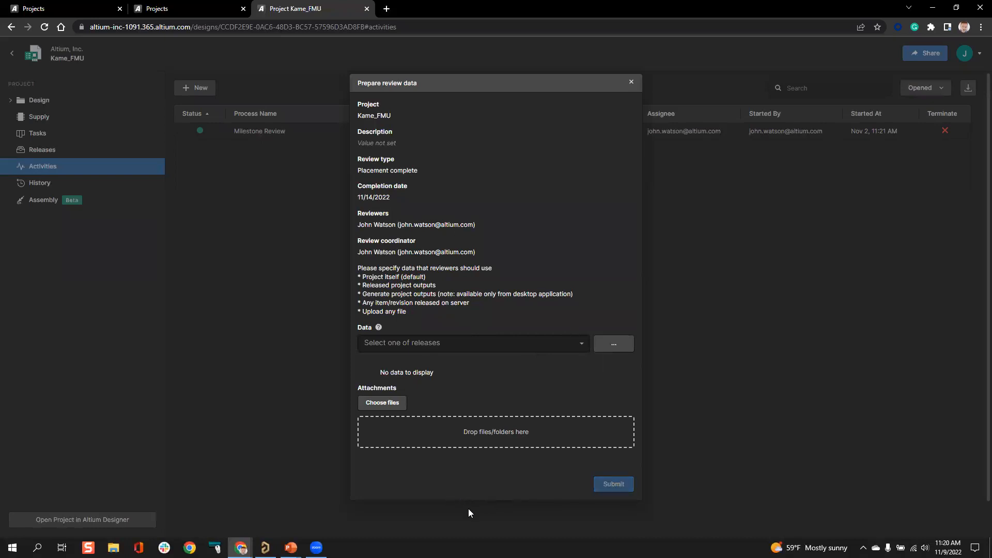
scroll(495, 296, "down", 2)
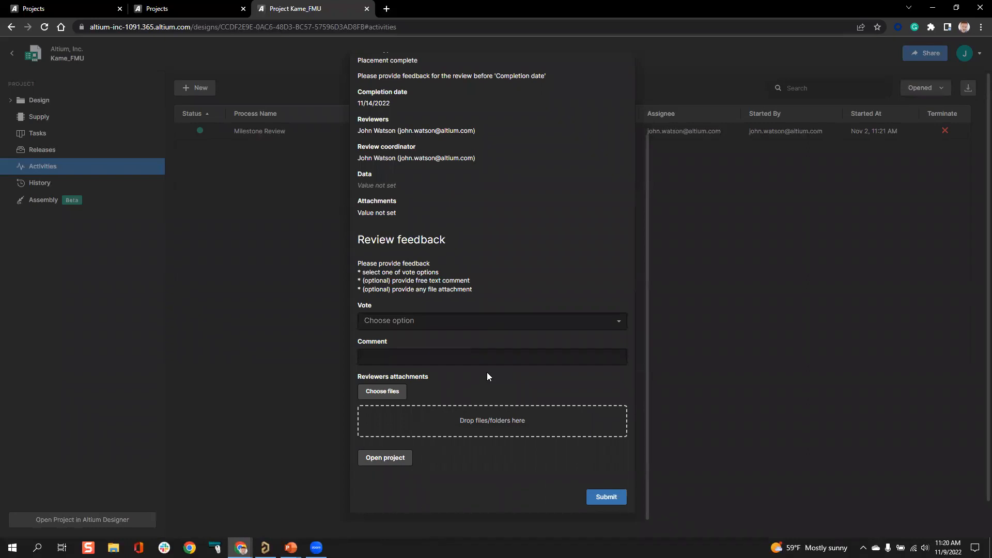
- Switch to Altium Designer, view the feedback form for Milestone Review #2 from the Tasklist, and close the form and the Tasklist
left_click(265, 548)
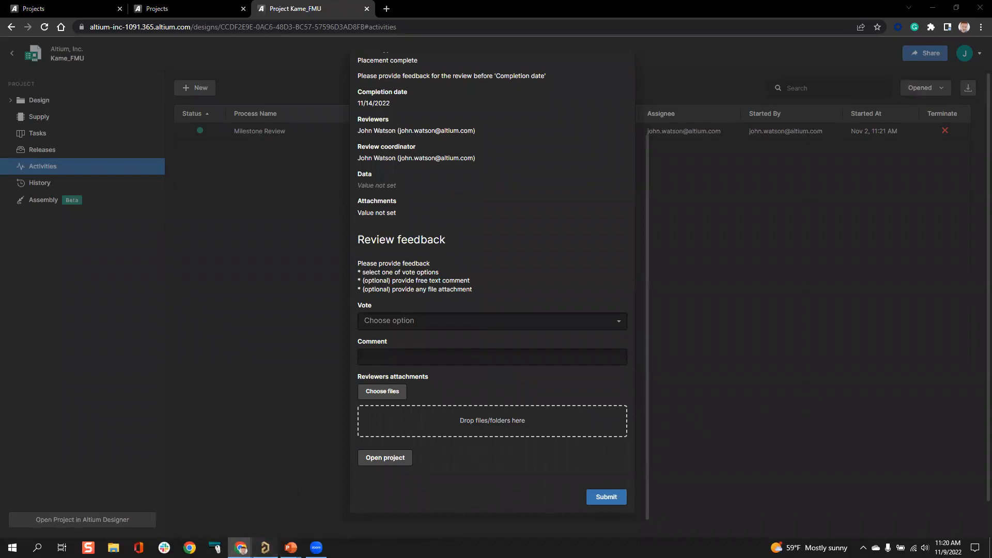
left_click(977, 522)
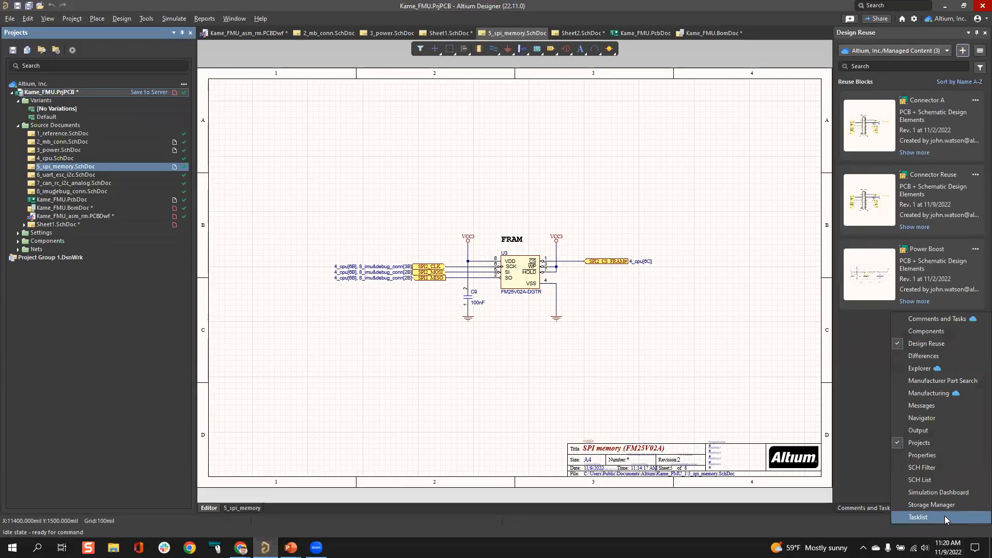
left_click(917, 518)
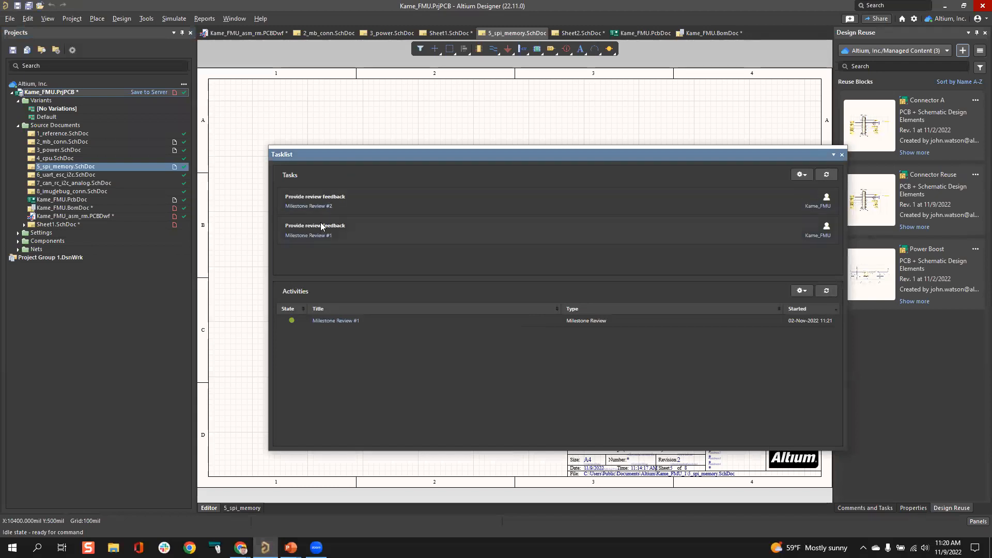
left_click(325, 204)
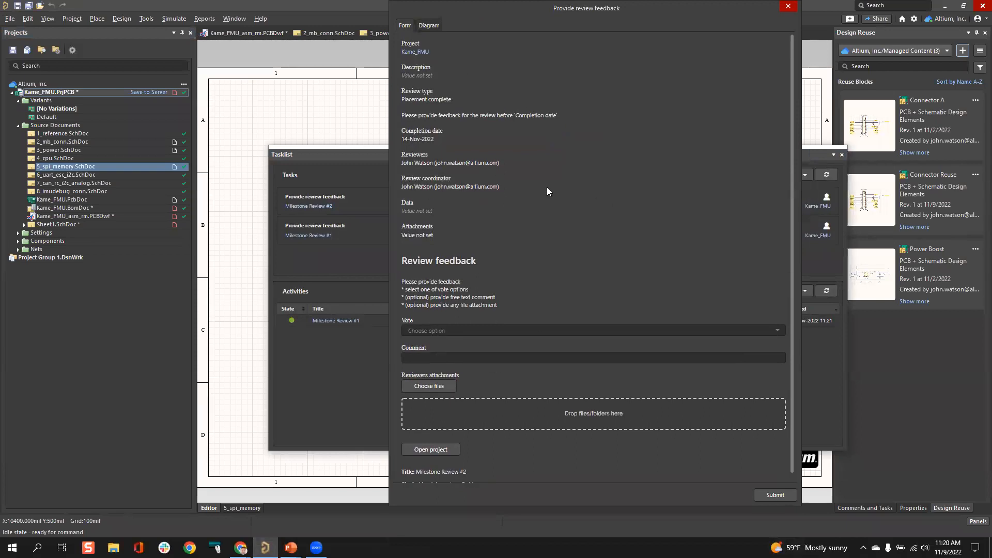
left_click(788, 7)
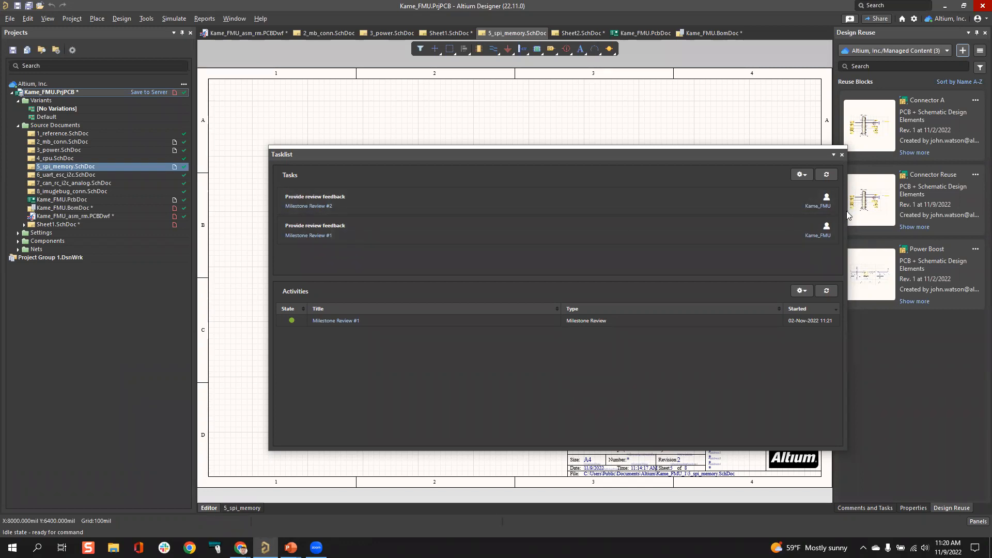
left_click_drag(848, 211, 724, 278)
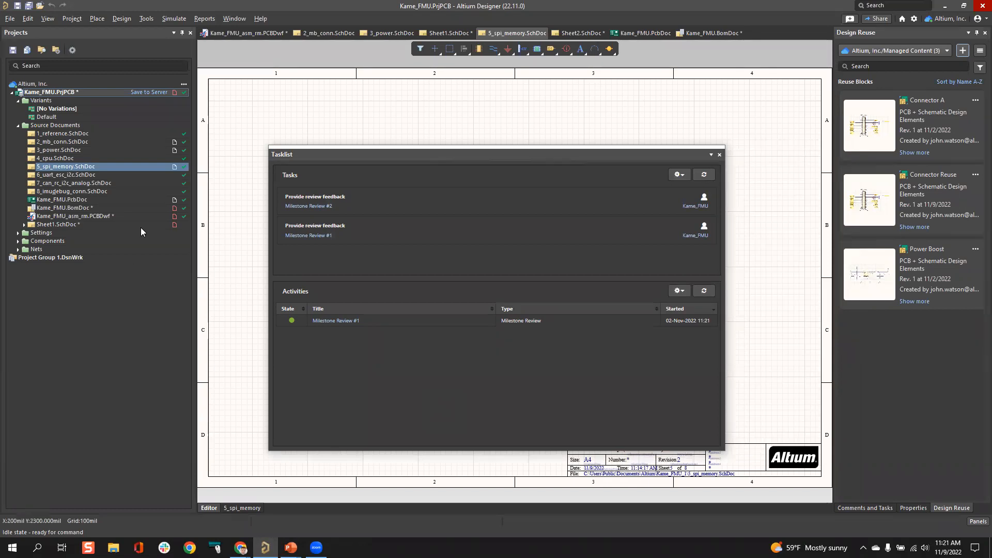
left_click(720, 154)
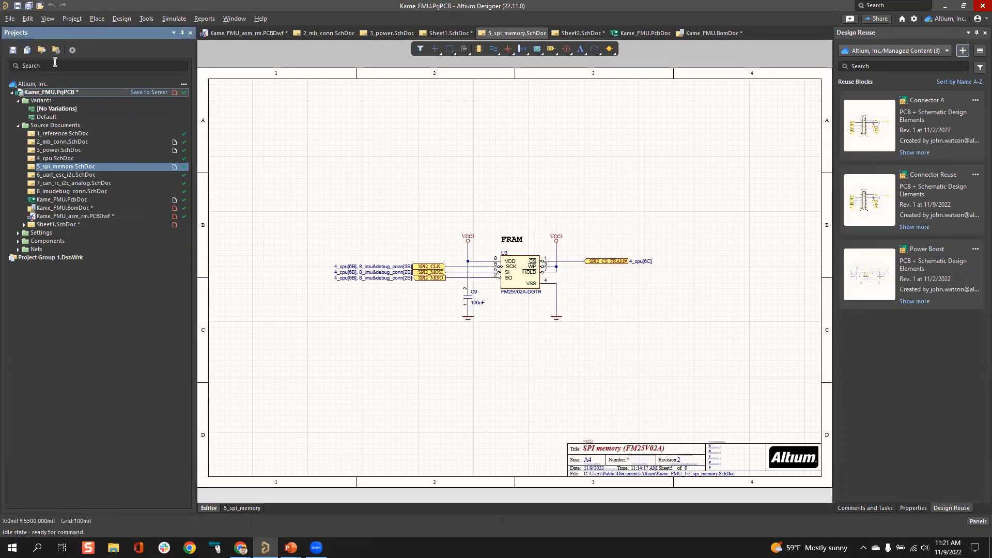
- Create a local project named Kame_FMU from the Default PCB Project type
left_click(9, 20)
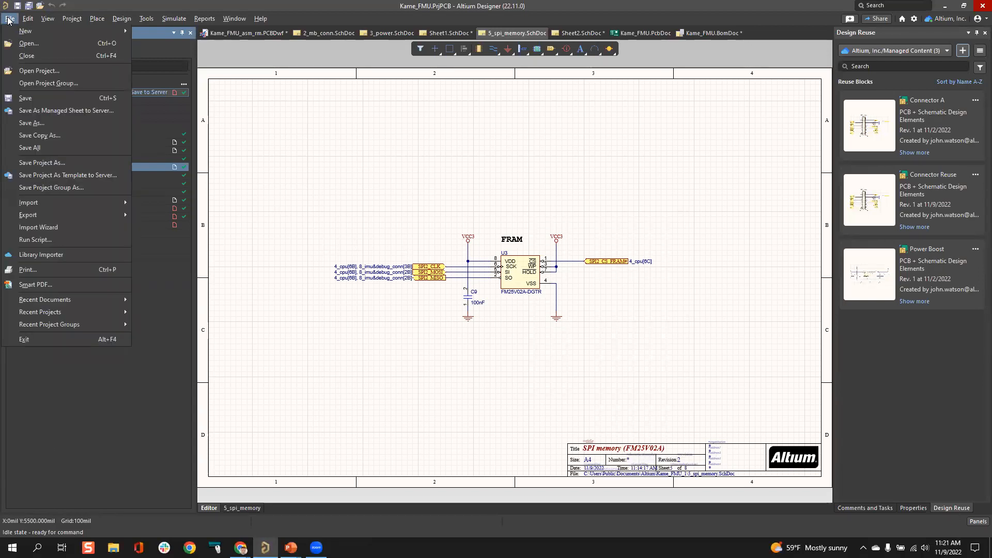
left_click(282, 153)
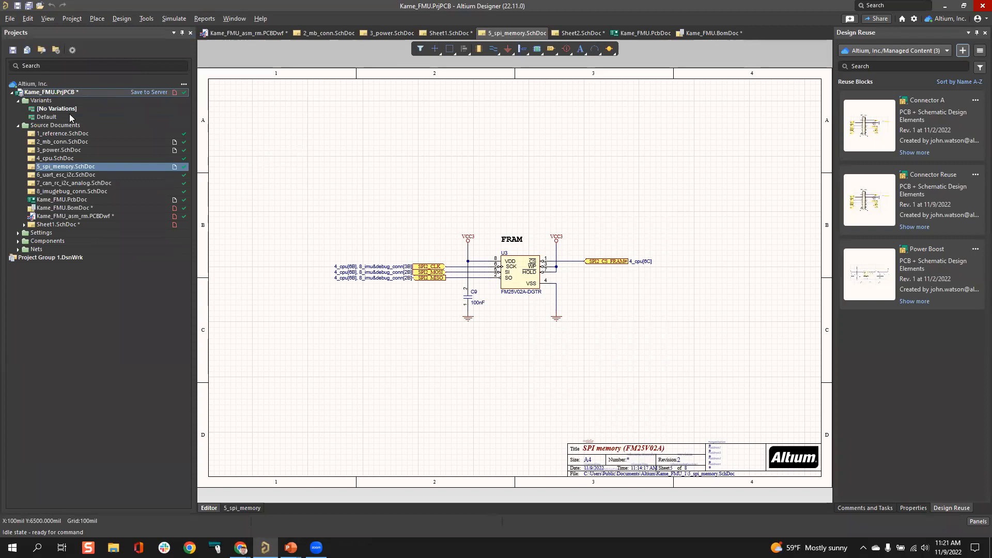
left_click(9, 19)
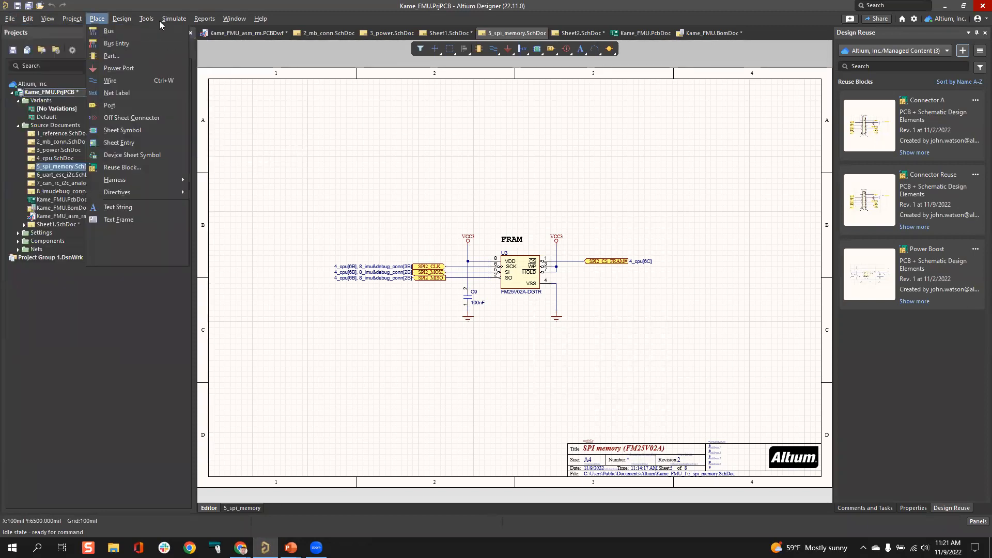
mouse_move(104, 30)
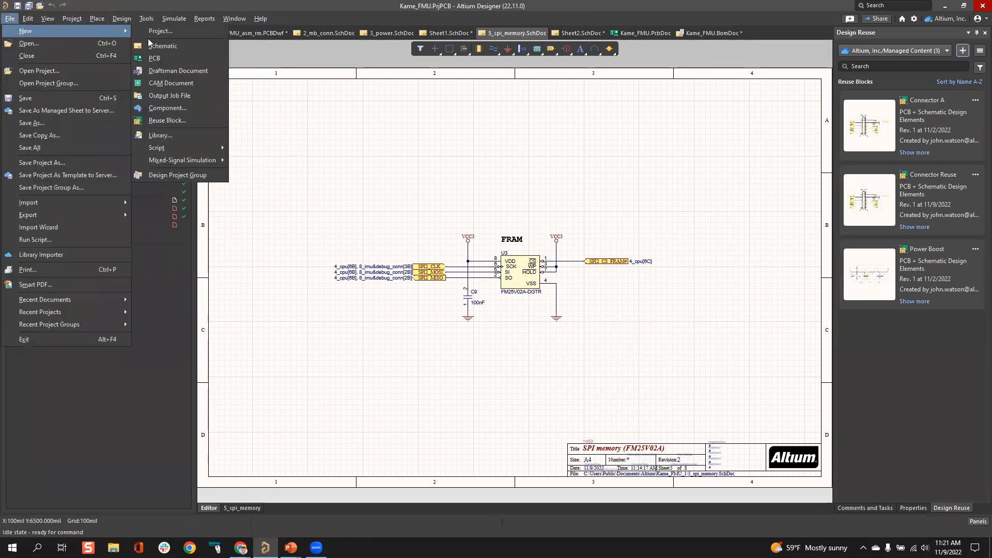
left_click(176, 33)
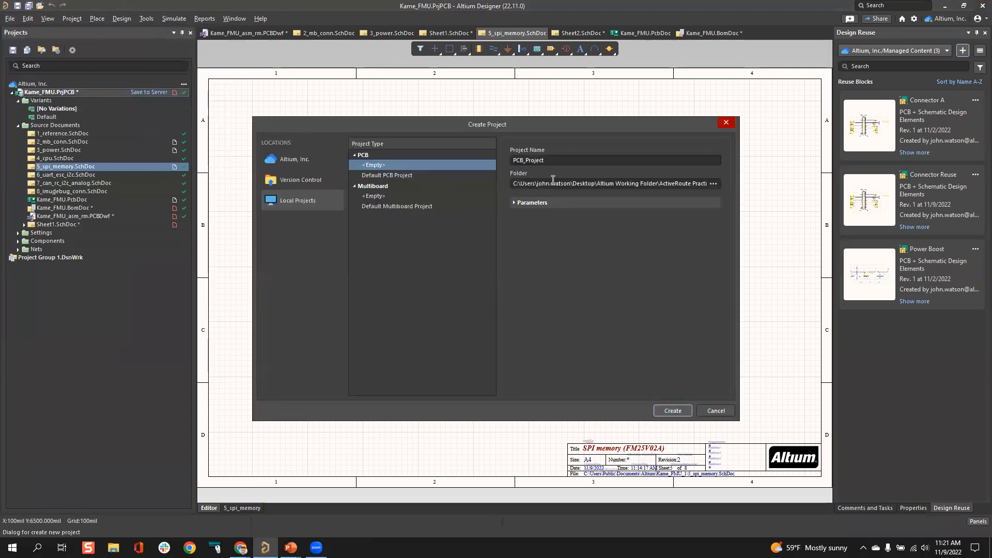
left_click(407, 175)
left_click(561, 160)
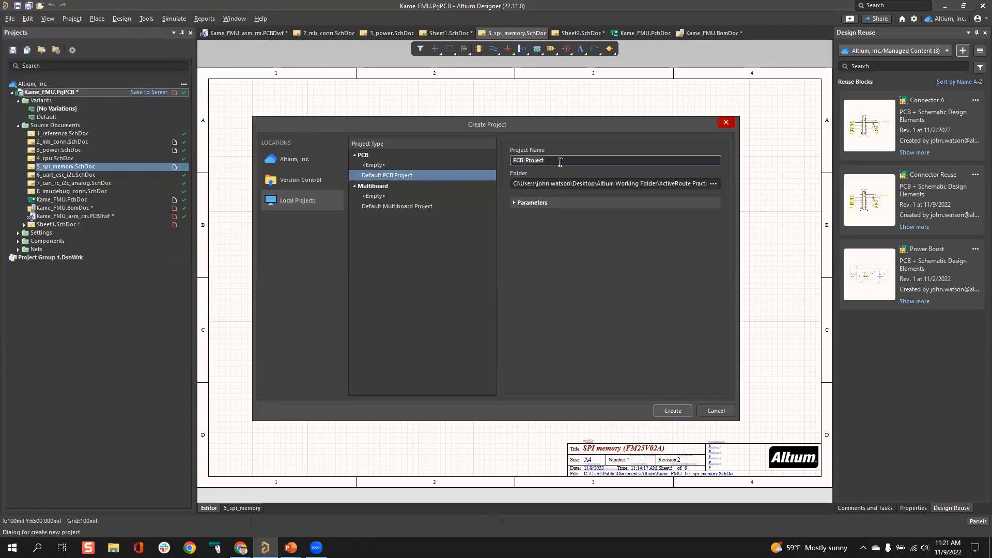
key("ctrl+a")
type("Kame_FMU")
key("Return")
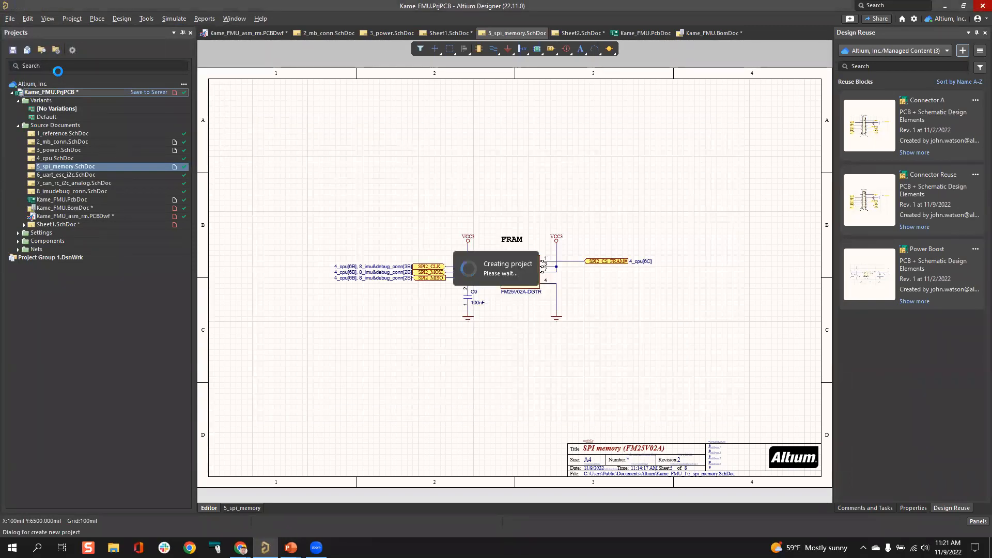
- Try to create another local empty PCB project with the duplicate name KAME_FMU and check the project name validation
left_click(10, 19)
mouse_move(31, 31)
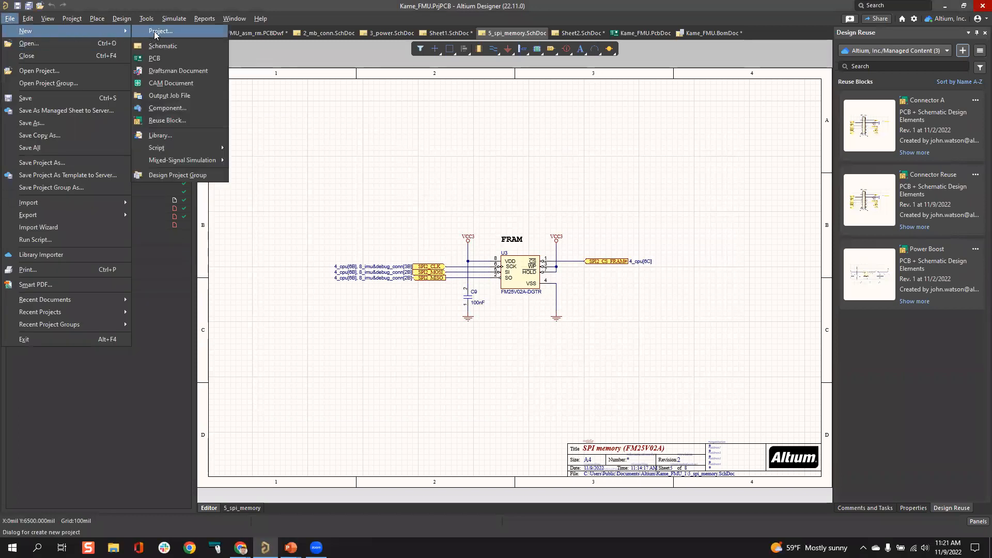
left_click(155, 33)
double_click(569, 160)
type("KAME")
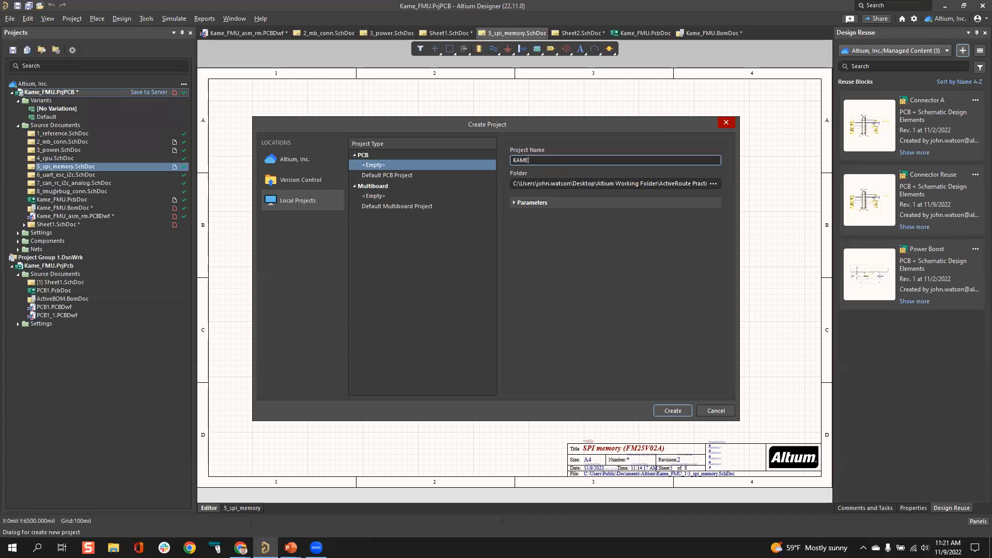
type("_FMU")
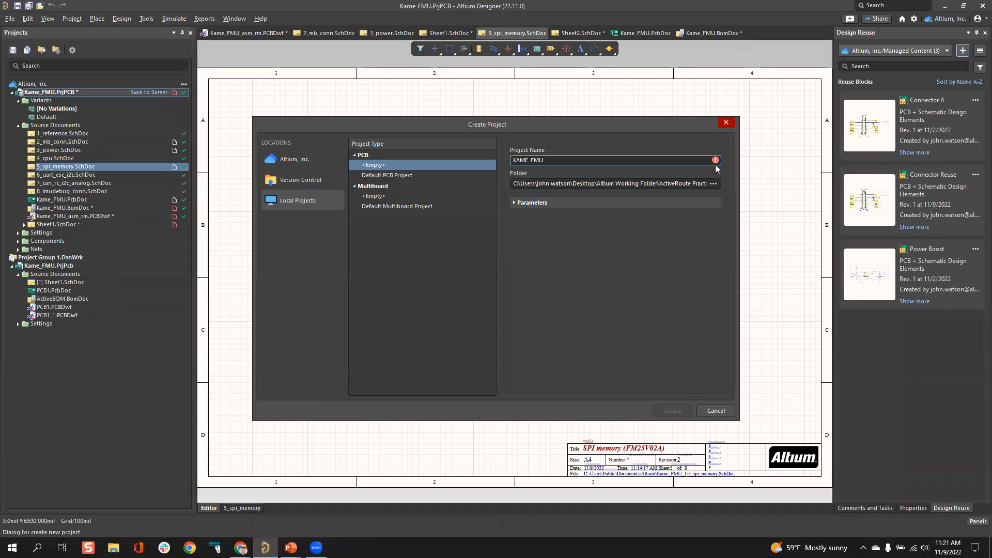
mouse_move(720, 162)
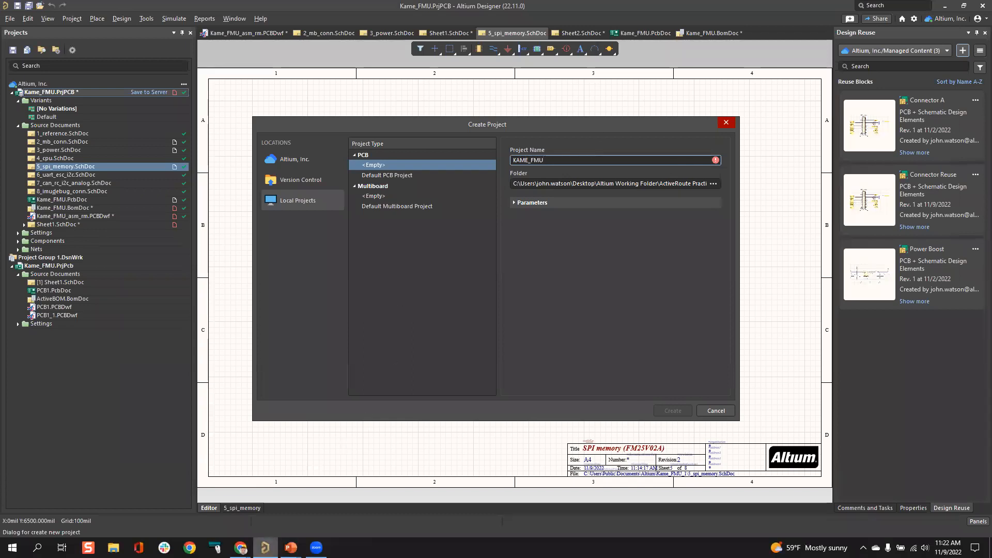
- Switch back to the browser and show the workspace's Projects list
mouse_move(240, 547)
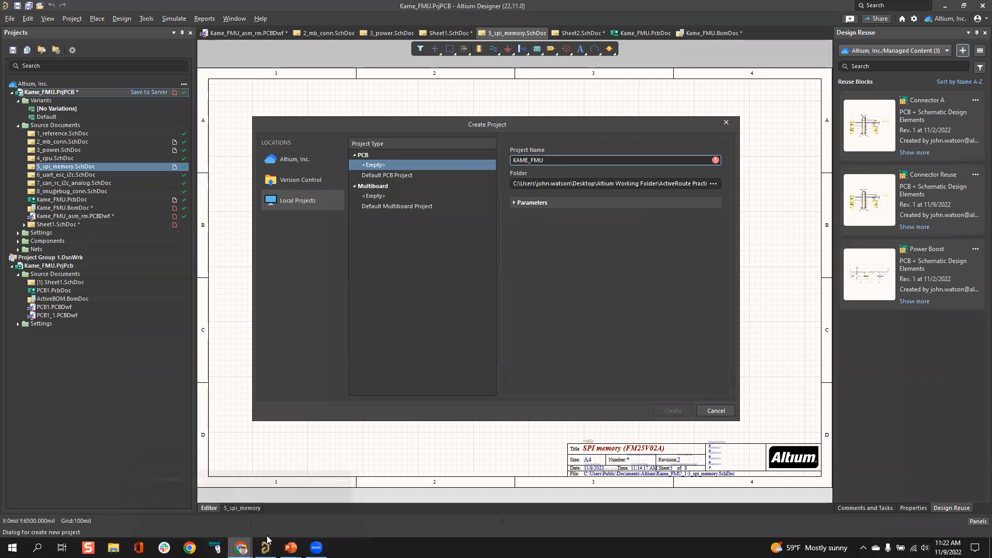
left_click(294, 516)
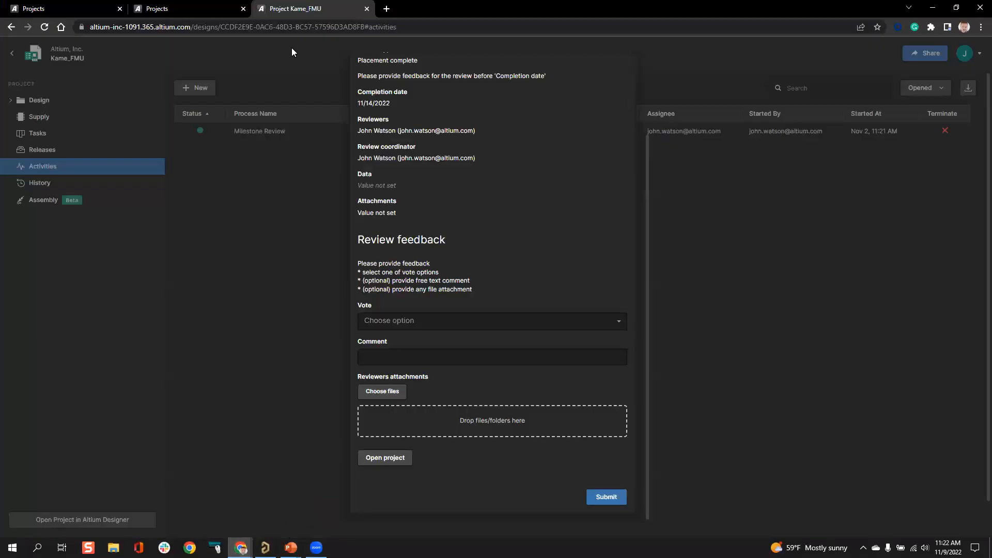
left_click(136, 10)
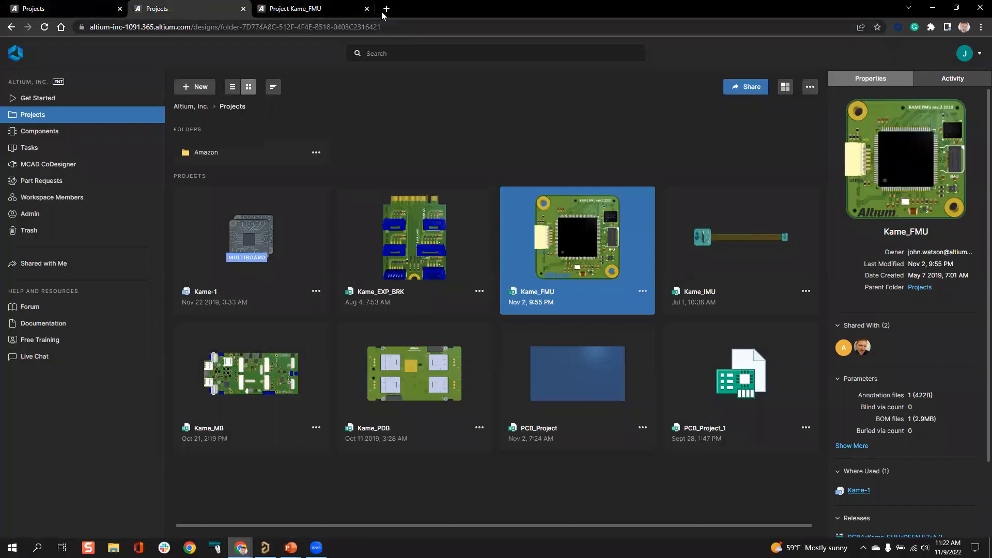
- Open the What's New in Altium 365 page at altium.com/altium-365/whats-new in a new browser tab
key("ctrl+t")
left_click(372, 28)
type("Al")
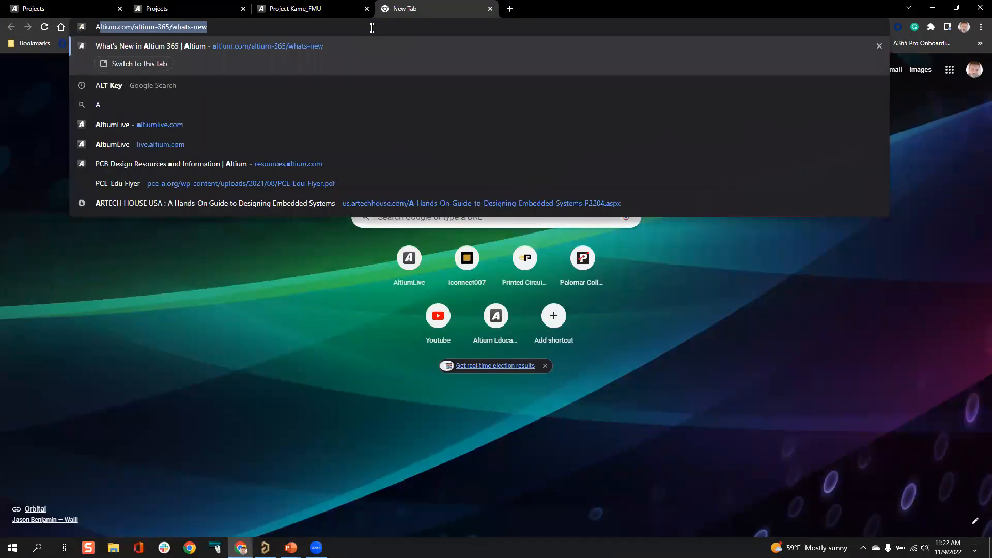
type("tium")
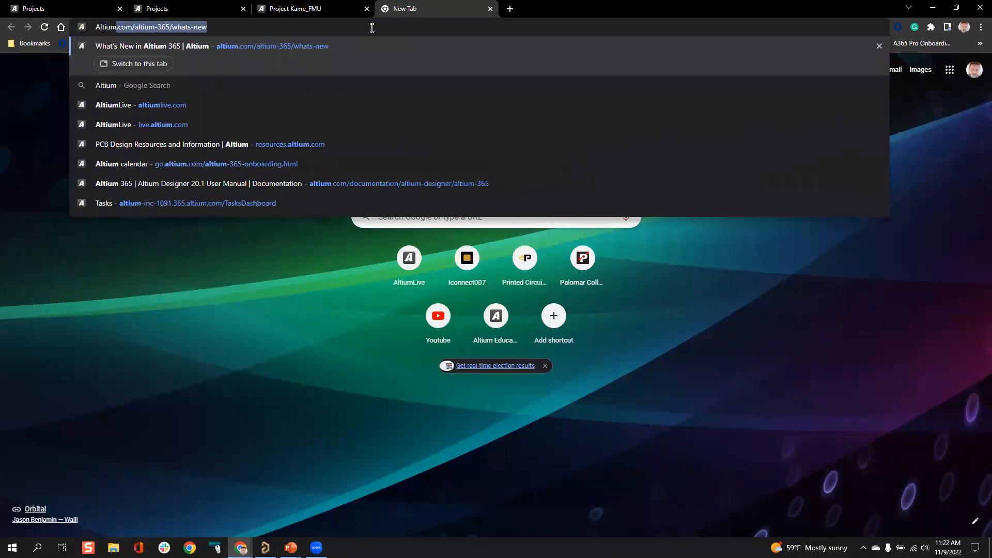
key("Return")
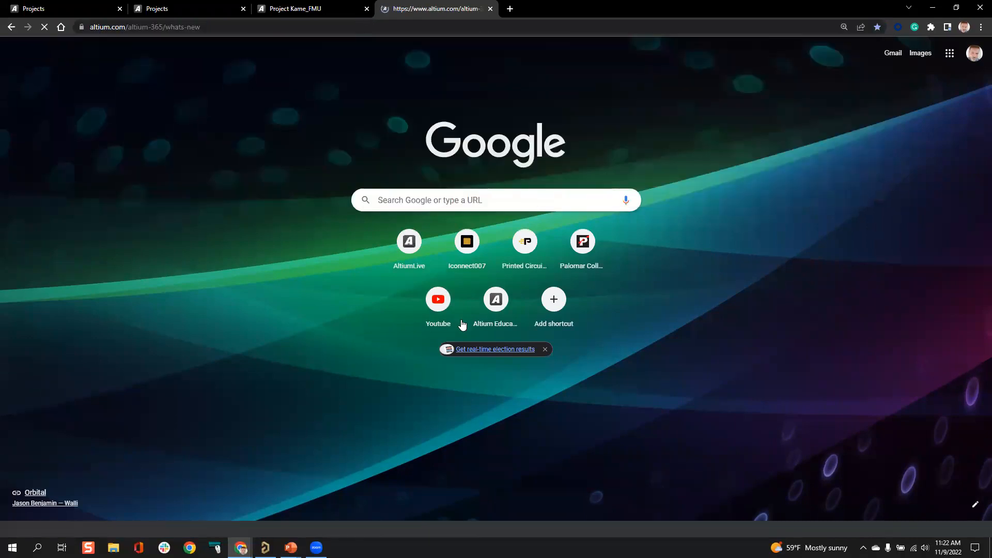
- Expand the September 2022 article on Actionable Version Control System (VCS) Status in Altium Designer and read it enlarged
scroll(614, 331, "down", 8)
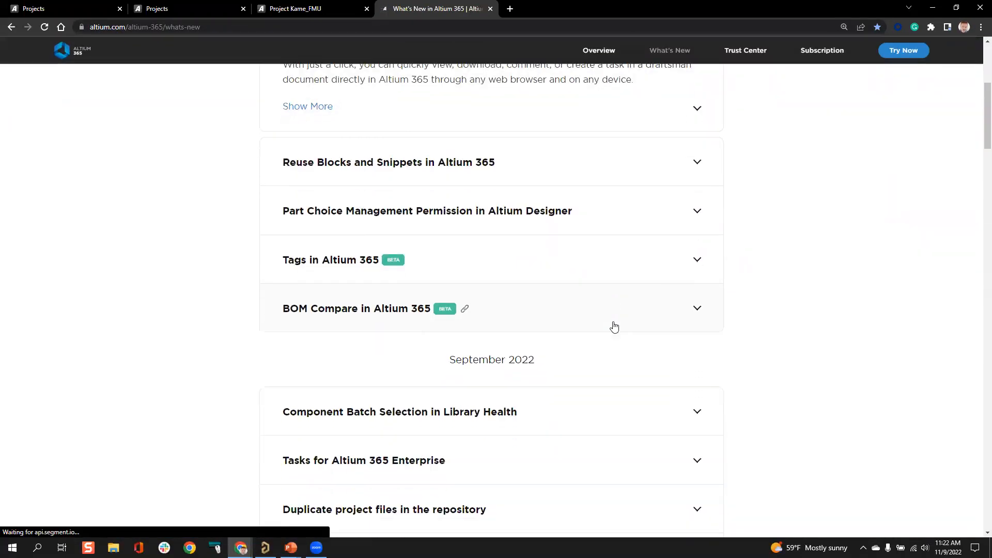
scroll(520, 323, "down", 2)
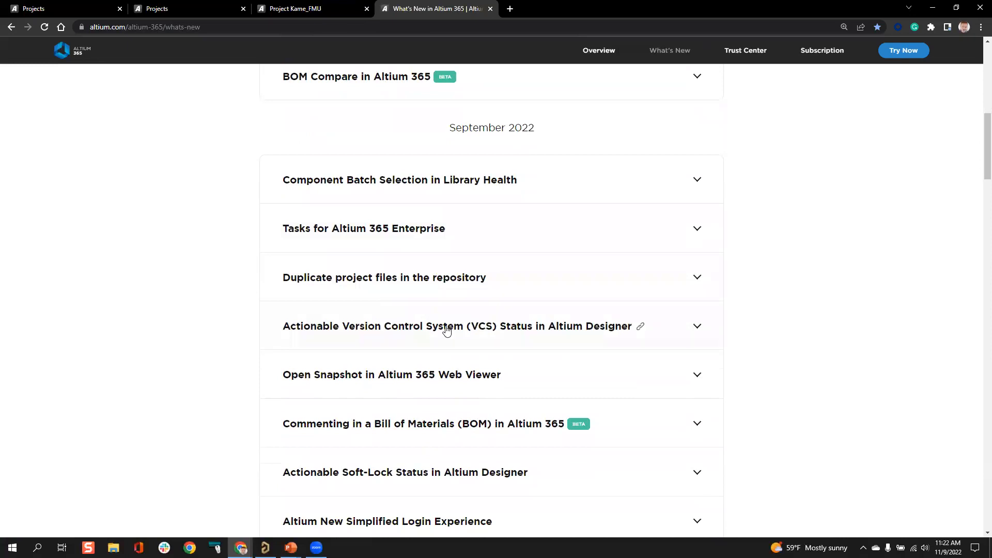
scroll(444, 328, "down", 2)
left_click(456, 223)
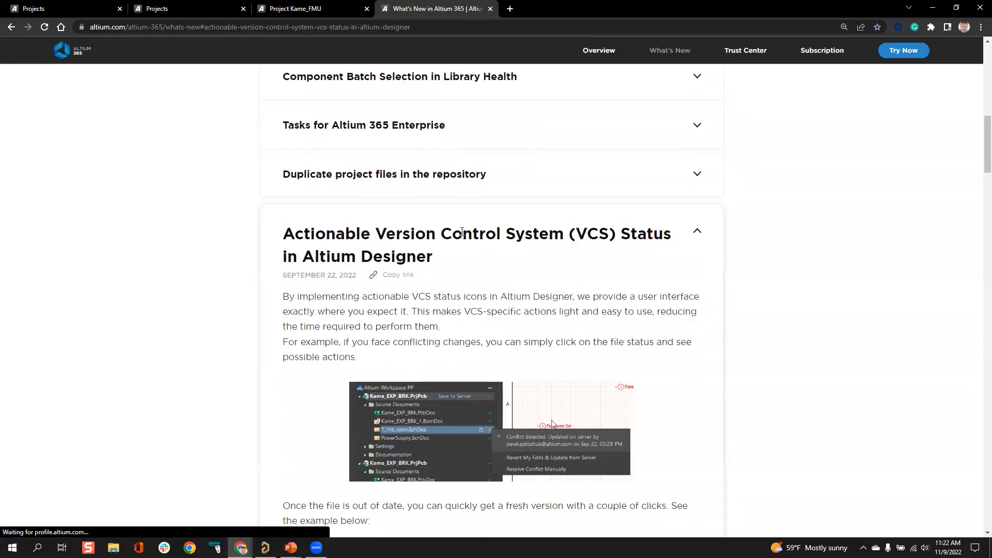
scroll(569, 303, "down", 3)
scroll(570, 274, "up", 2, "ctrl")
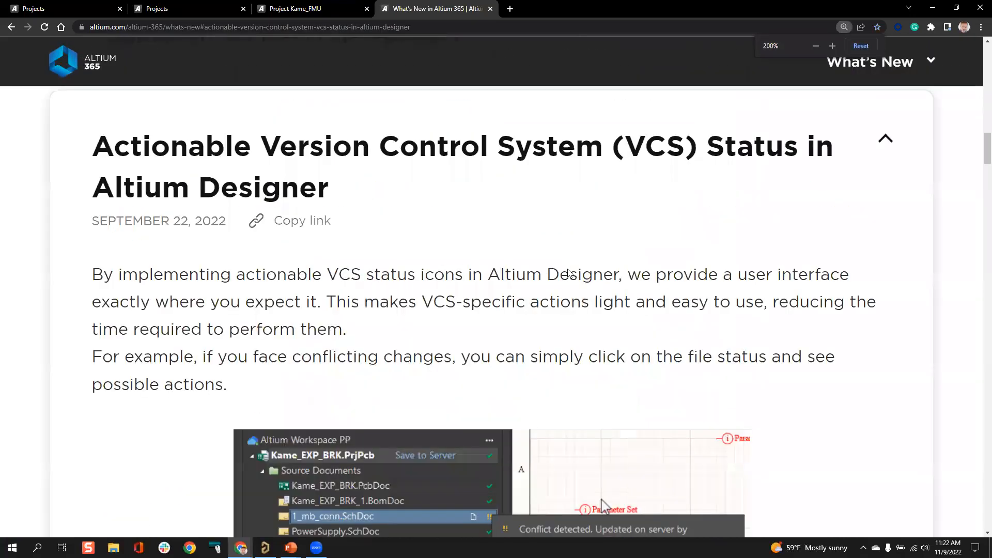
scroll(582, 274, "up", 1, "ctrl")
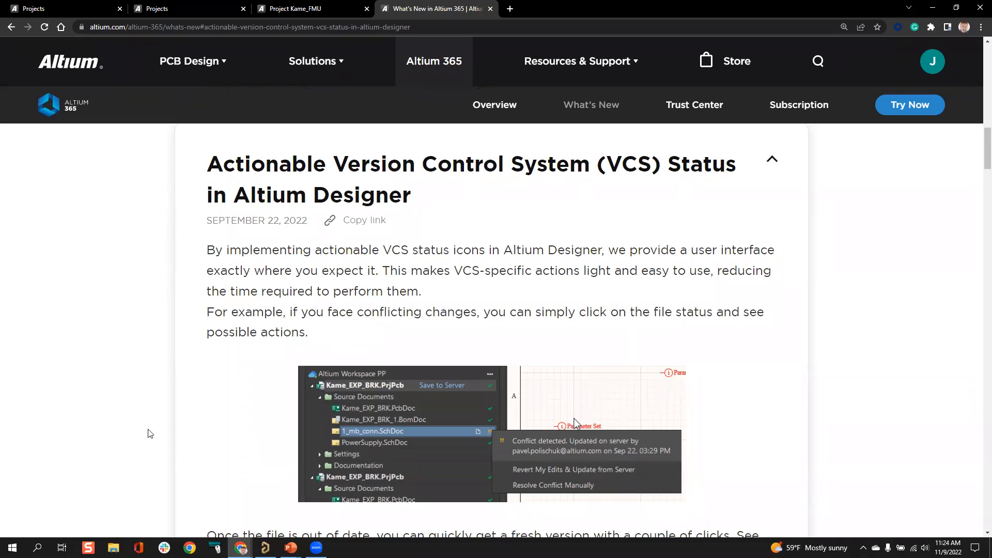
- Switch to Altium Designer and cancel the Create Project dialog
left_click(266, 548)
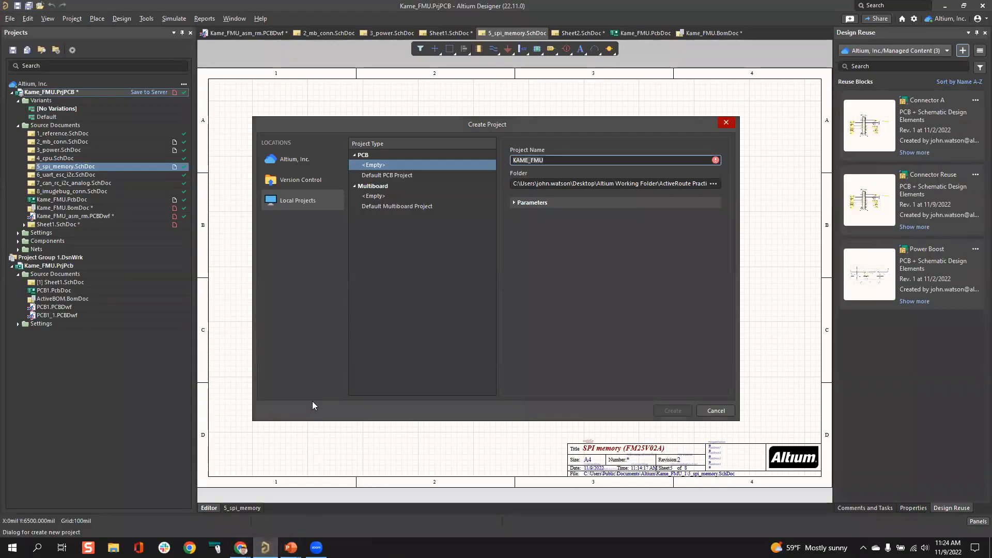
left_click(726, 123)
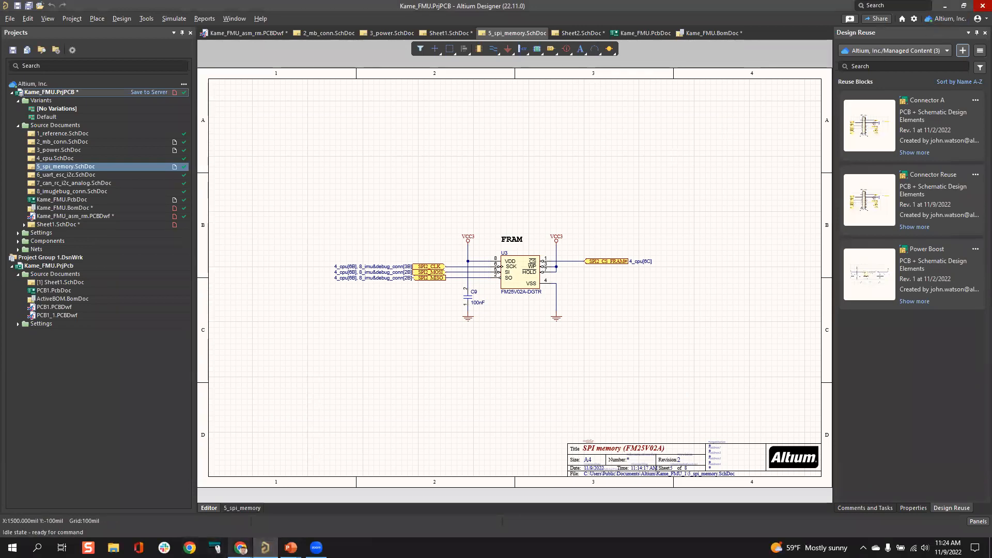
- Switch back to the browser and open the Kame_FMU project from the workspace's Projects list
mouse_move(240, 548)
left_click(182, 504)
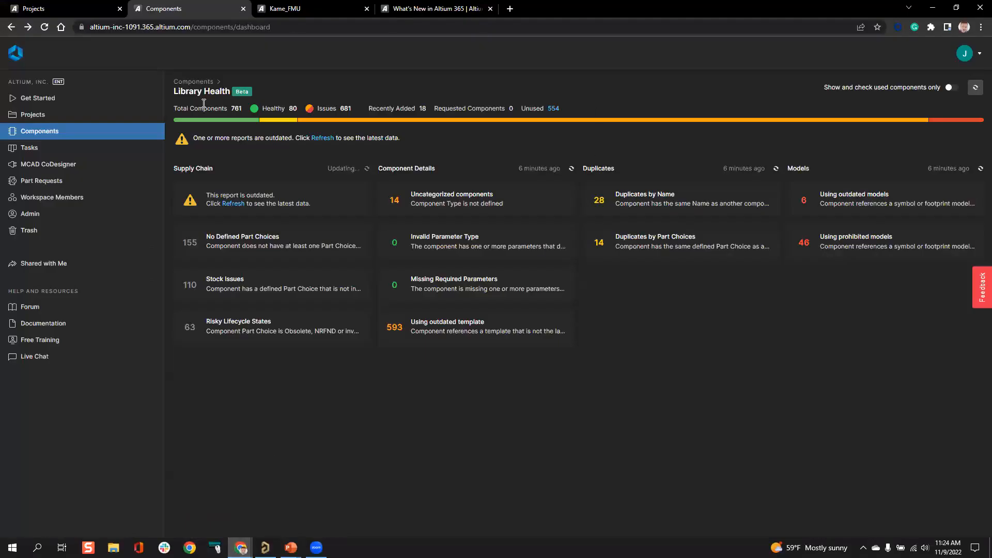
left_click(37, 135)
left_click(33, 114)
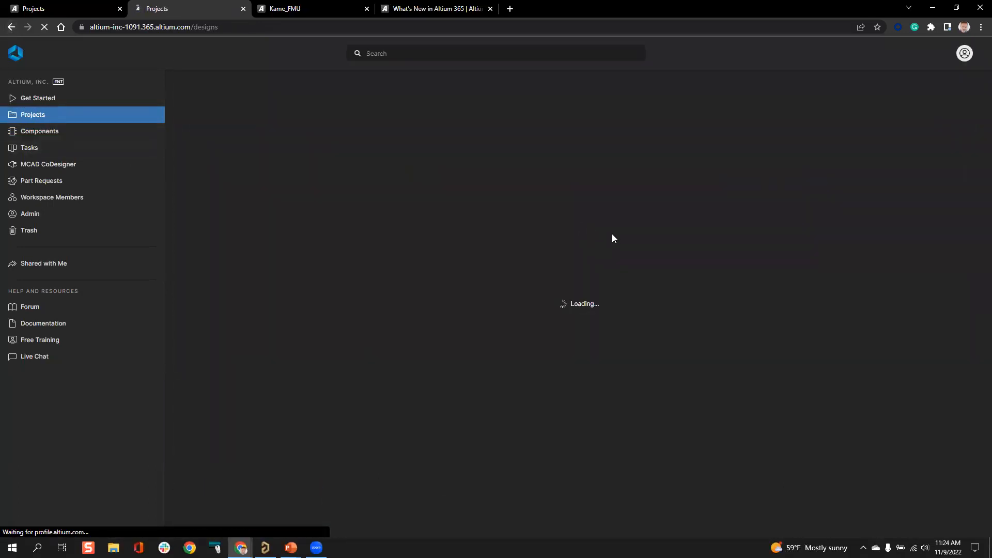
double_click(574, 231)
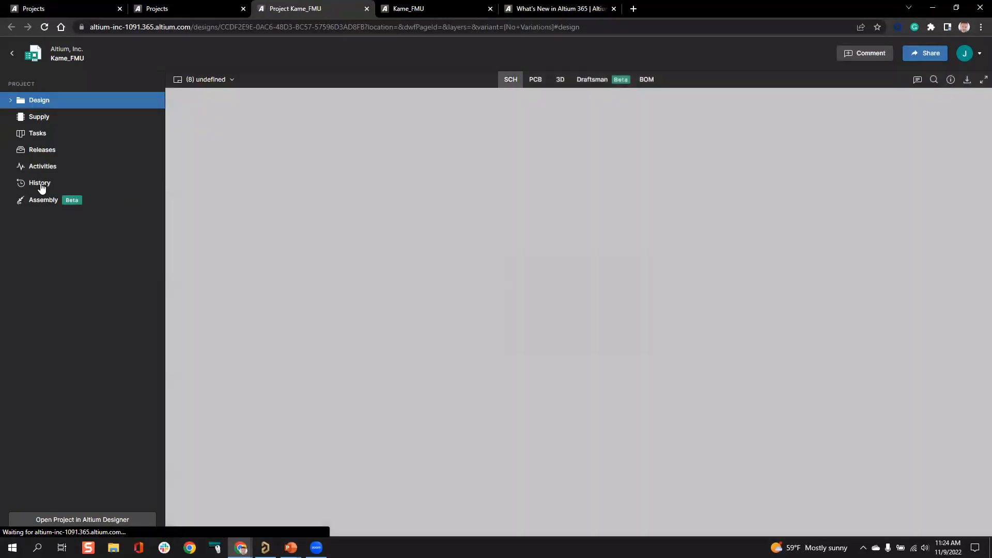
- View the design snapshot of the commit tagged READY Schematic Review in the Kame_FMU project history
left_click(40, 184)
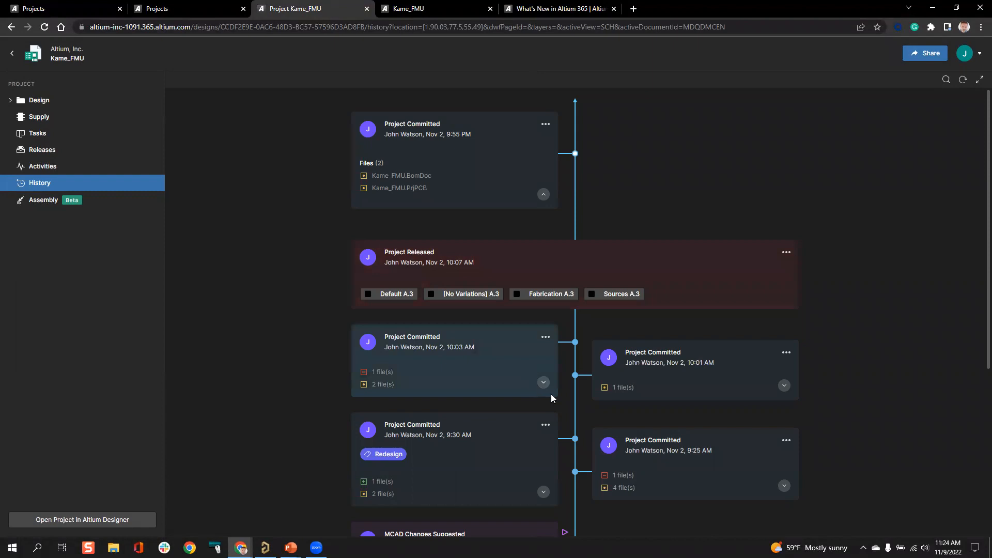
scroll(549, 378, "down", 10)
scroll(627, 423, "down", 2)
scroll(646, 336, "down", 4)
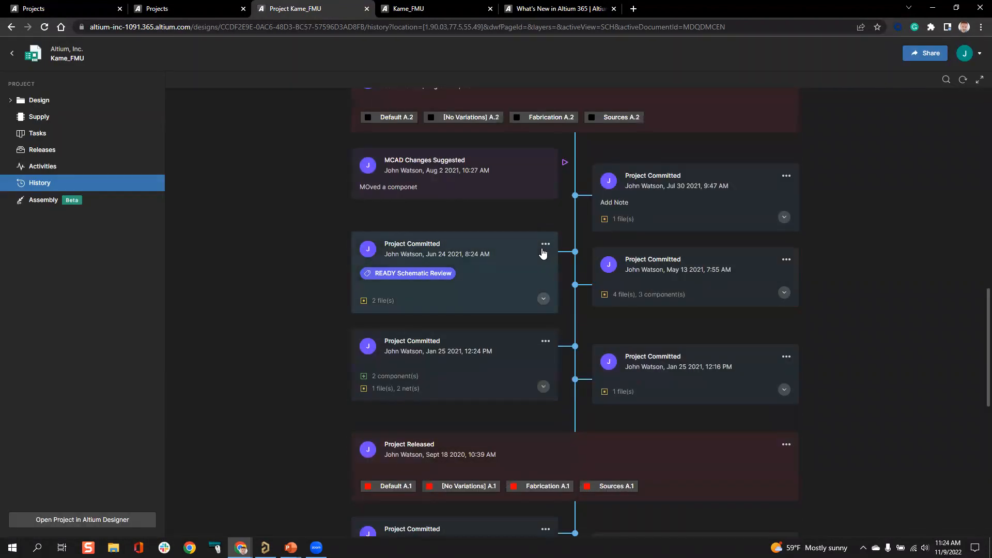
left_click(545, 245)
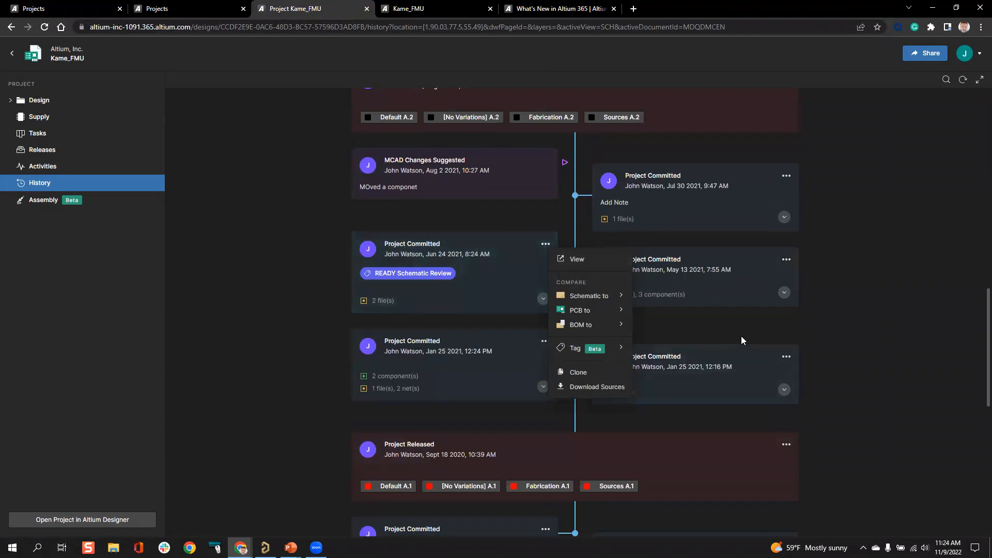
left_click(577, 259)
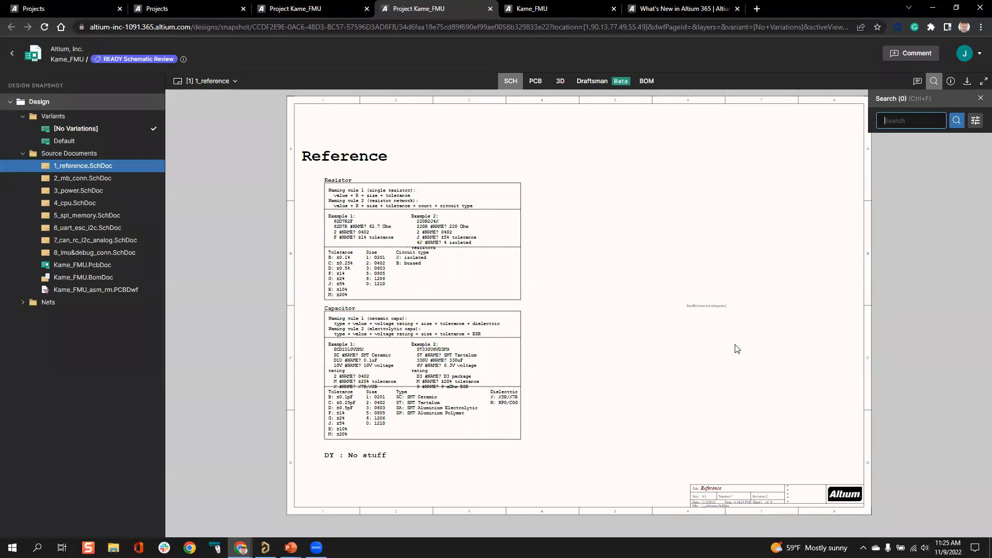
- Close the snapshot, project history, BOM compare and duplicate Projects tabs, keeping one Projects tab and the What's New page
left_click(305, 9)
left_click(490, 9)
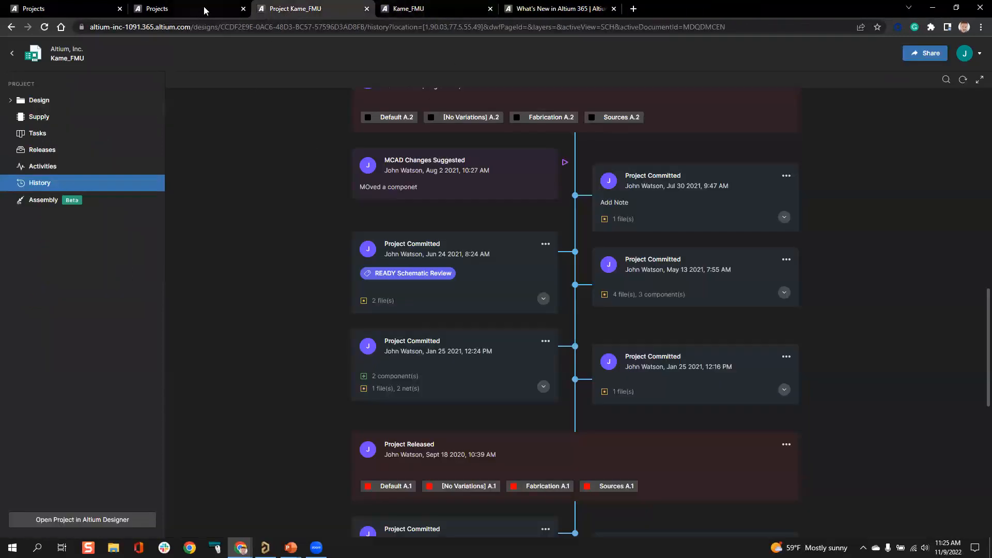
left_click(367, 9)
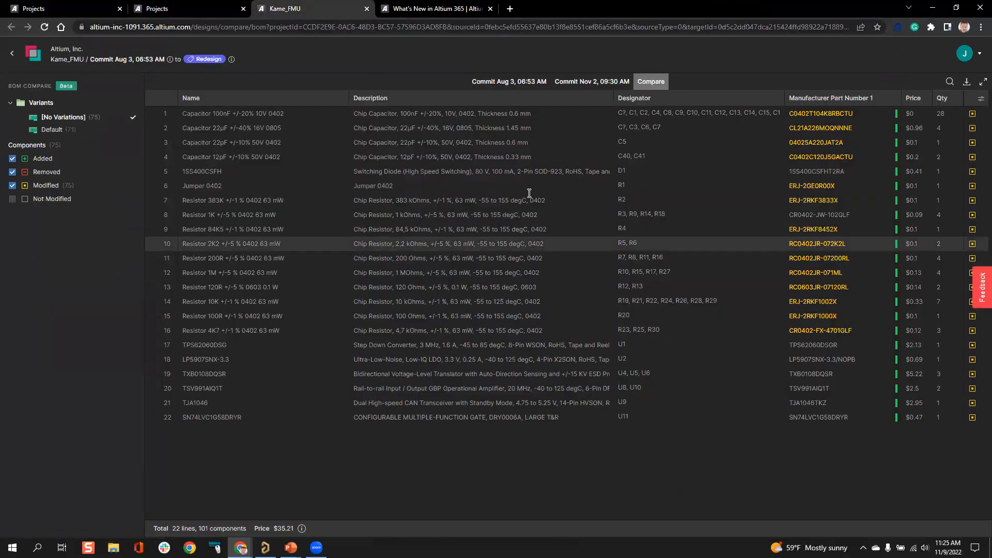
left_click(366, 8)
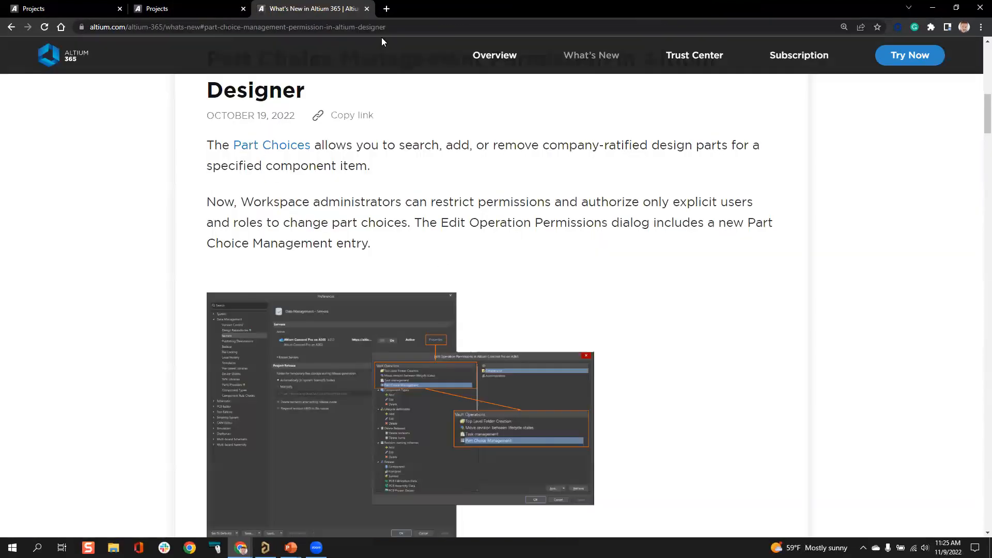
left_click(183, 11)
left_click(78, 10)
left_click(120, 9)
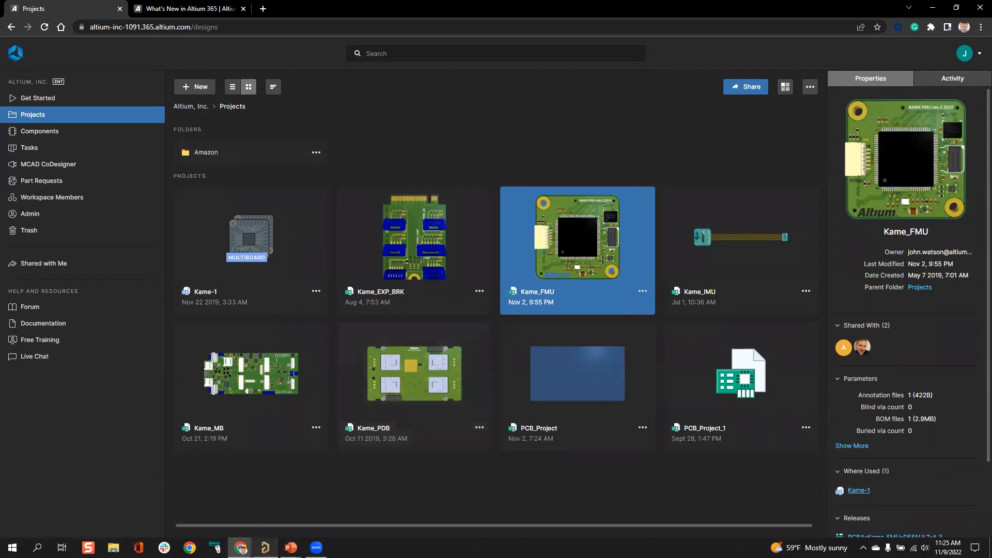
- Switch to Altium Designer, look at the Kame_FMU_asm_rm.PCBDwf drawing, and open Kame_FMU.BomDoc with an enlarged component list
mouse_move(266, 548)
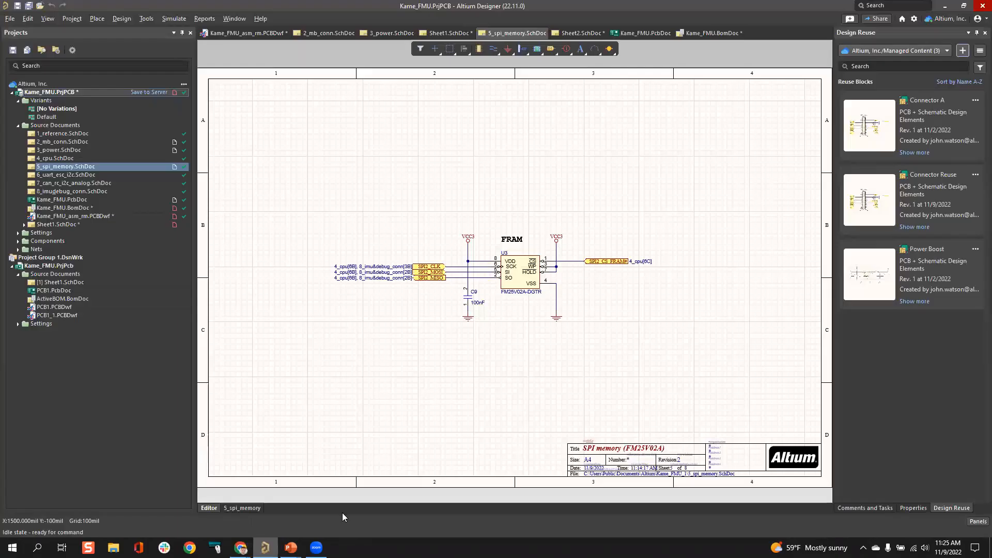
left_click(266, 498)
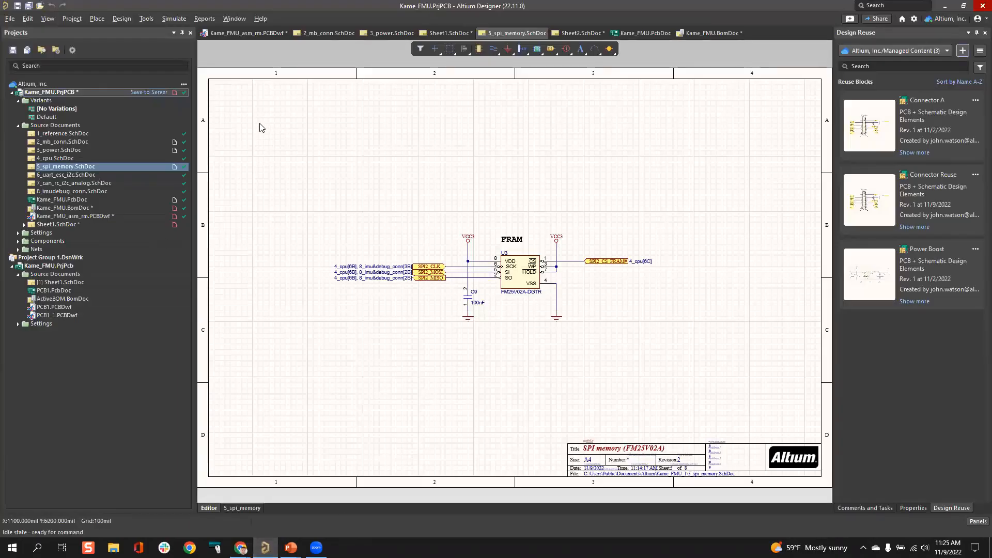
left_click(225, 32)
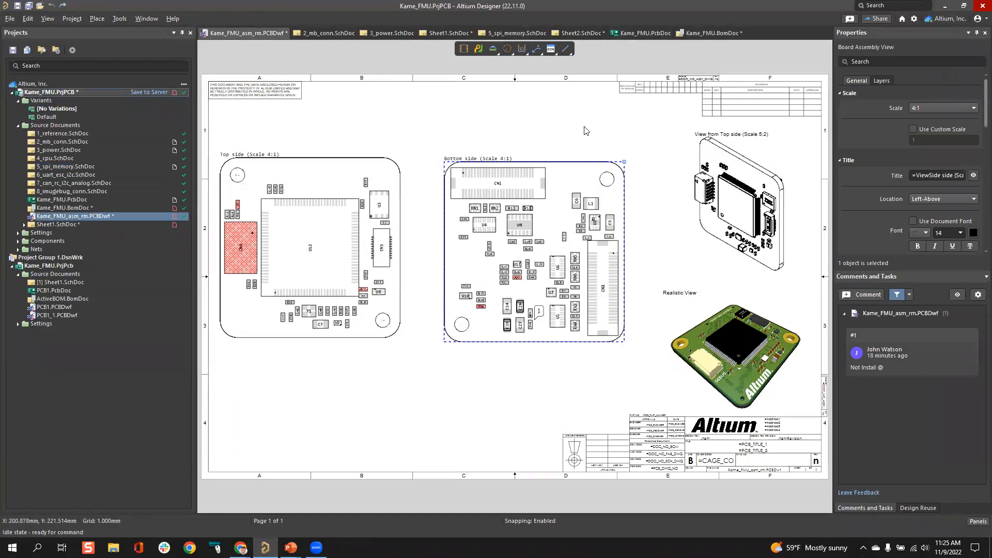
double_click(82, 208)
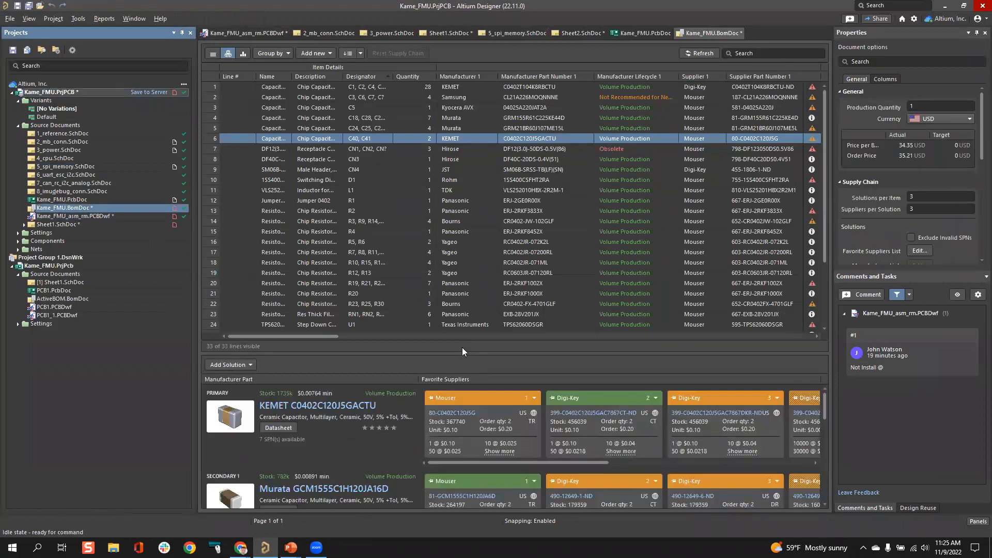
left_click_drag(476, 273, 474, 270)
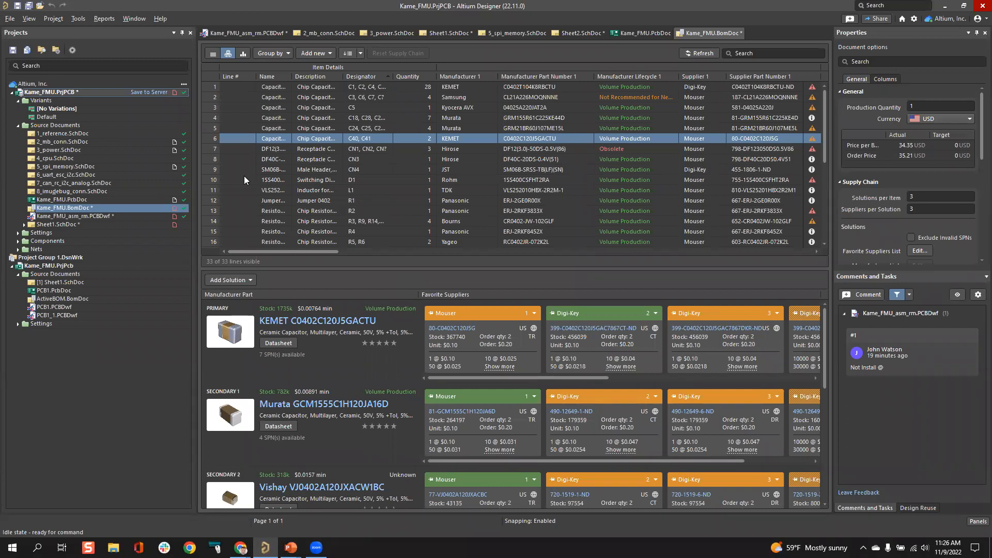
left_click_drag(471, 268, 469, 335)
- Close Properties and show only Comments and Tasks beside the BOM document
right_click(224, 137)
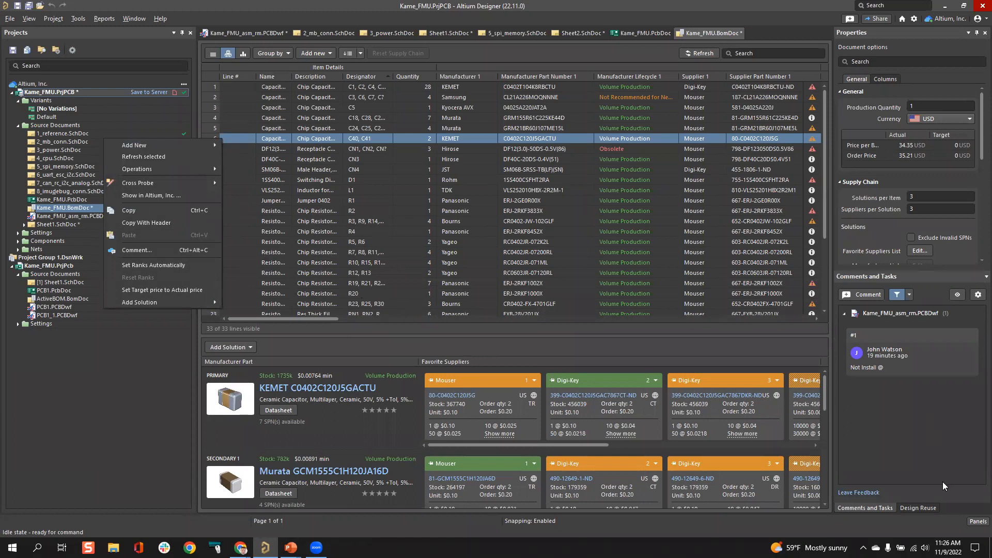
left_click(978, 521)
left_click(978, 521)
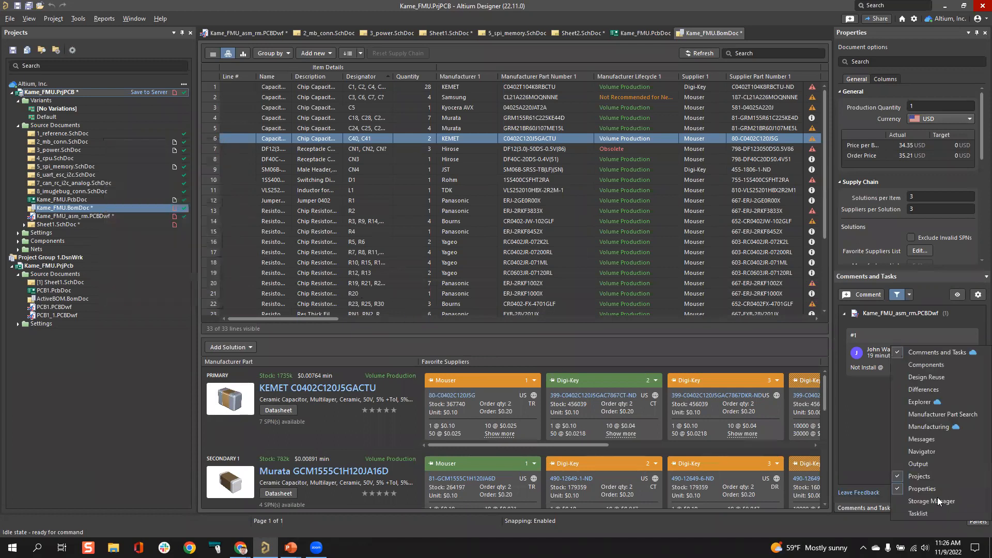
left_click(874, 39)
left_click(977, 33)
left_click(977, 523)
left_click(917, 356)
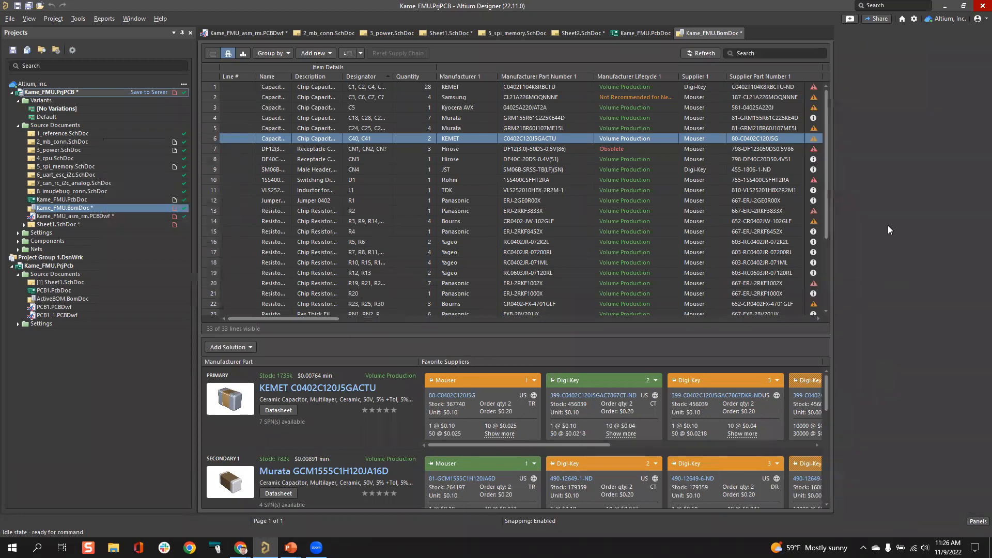
- Post the comment "Add Part Choices" on the C40, C41 capacitor row of the BOM
left_click(858, 51)
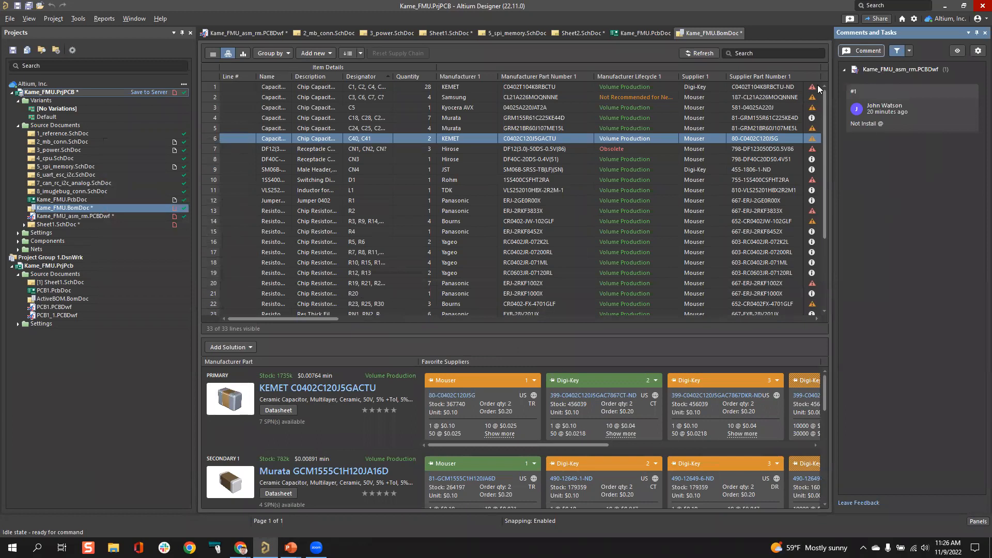
left_click(235, 138)
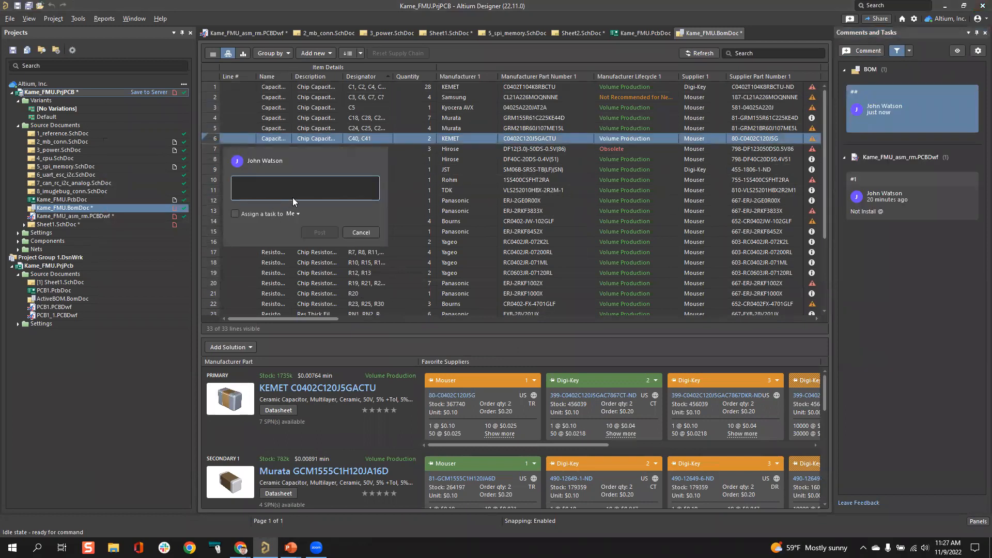
type("Check")
key("ctrl+a")
key("BackSpace")
type("Add Part CHo")
key("BackSpace")
key("BackSpace")
type("hoices")
left_click(323, 233)
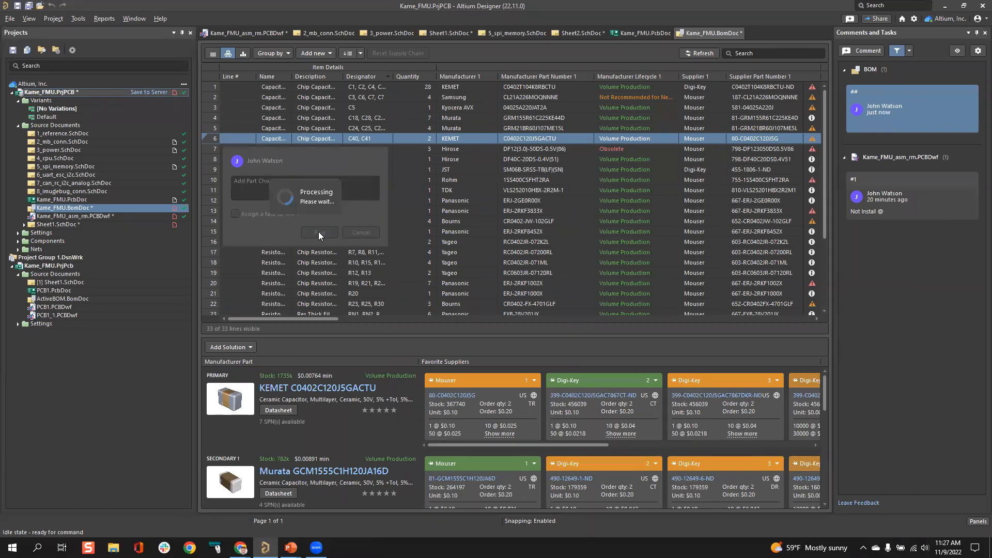
- Start saving the Kame_FMU project to the server, saving the new schematics as Sheet1.SchDoc and Sheet2.SchDoc in the Kame_FMU_1 folder
left_click(137, 102)
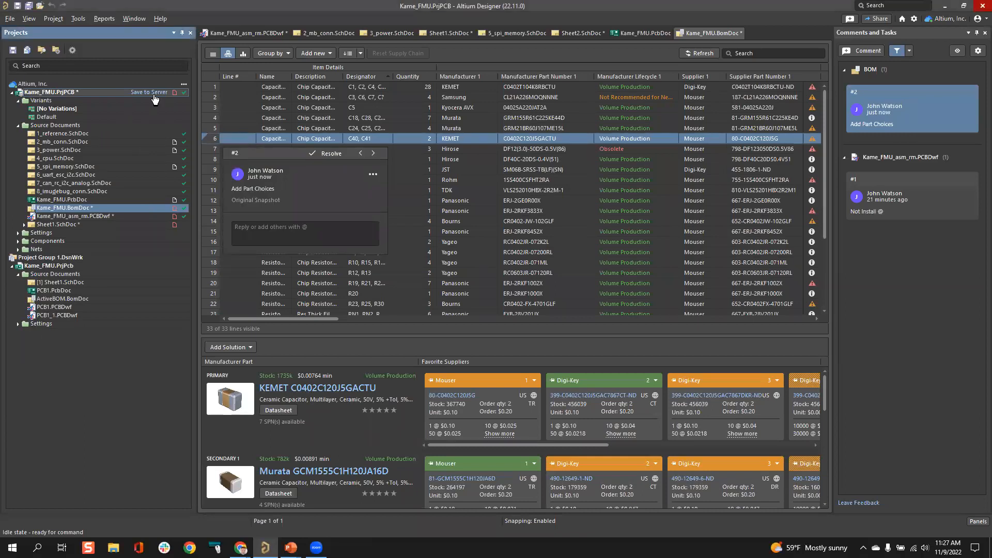
key("ctrl+s")
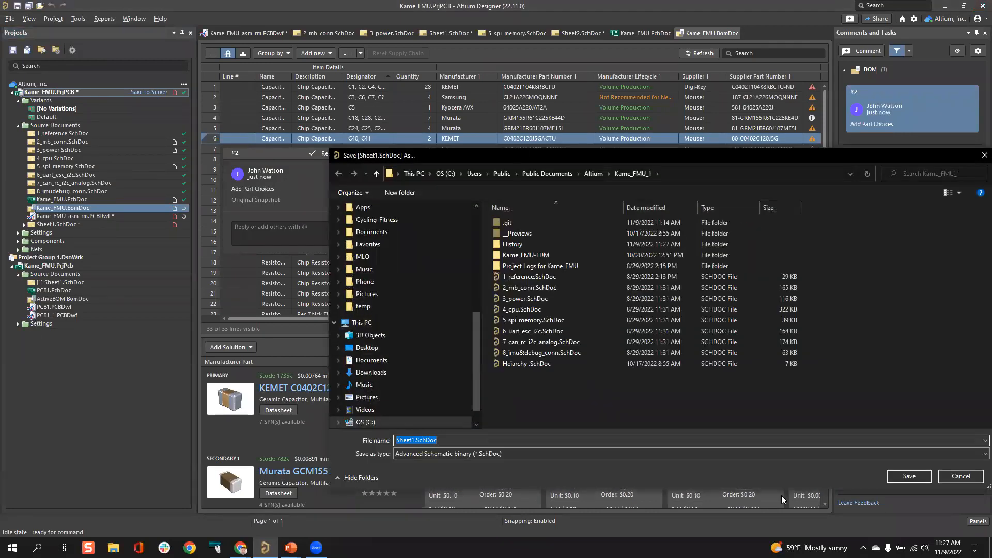
left_click(919, 474)
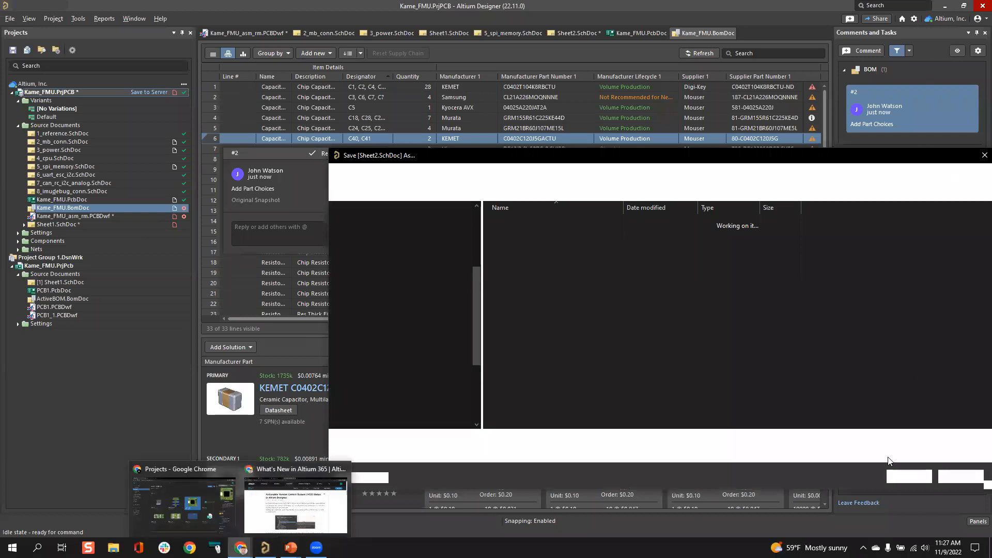
left_click(908, 476)
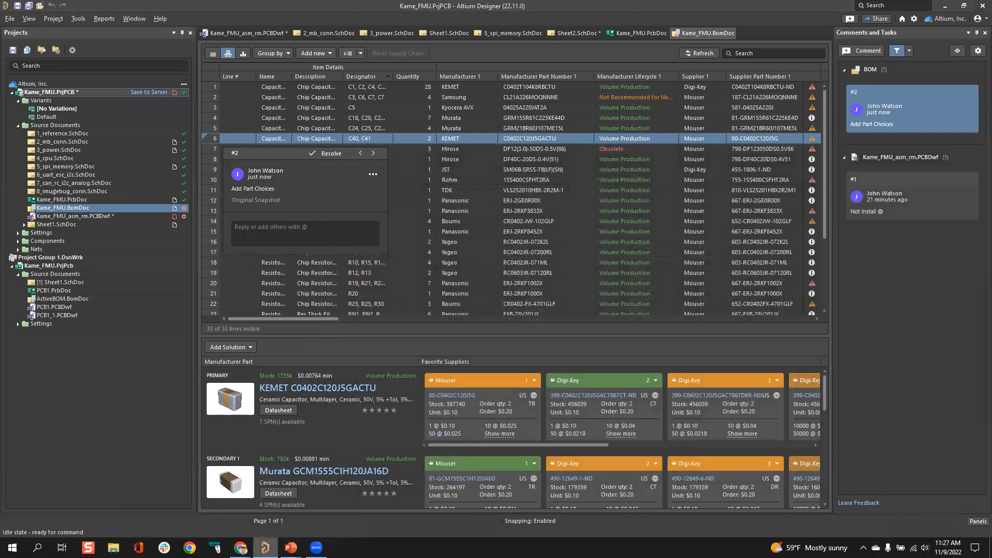
- Switch to the Projects page in Chrome, open the Kame_FMU project's BOM and start a comment on the R2 resistor row
mouse_move(240, 546)
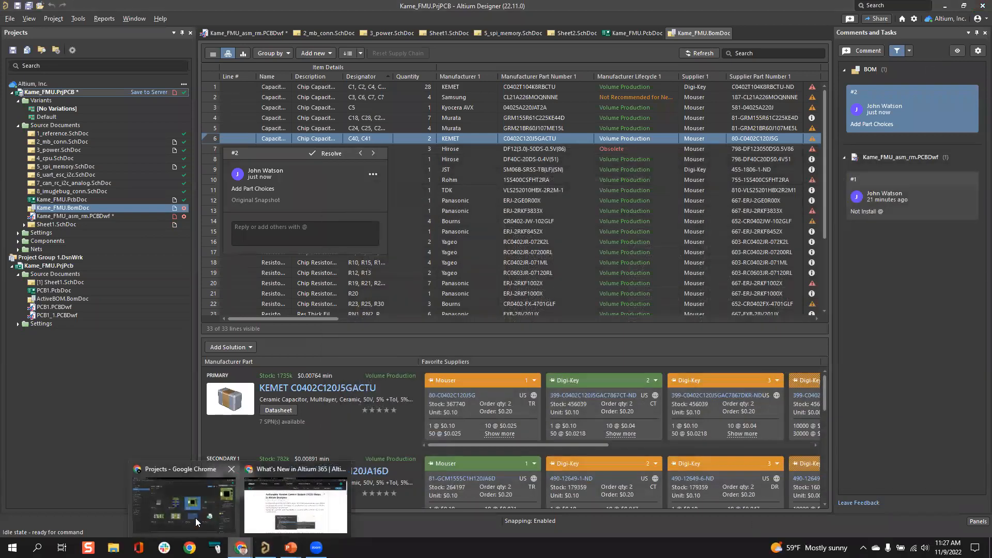
left_click(197, 519)
double_click(566, 211)
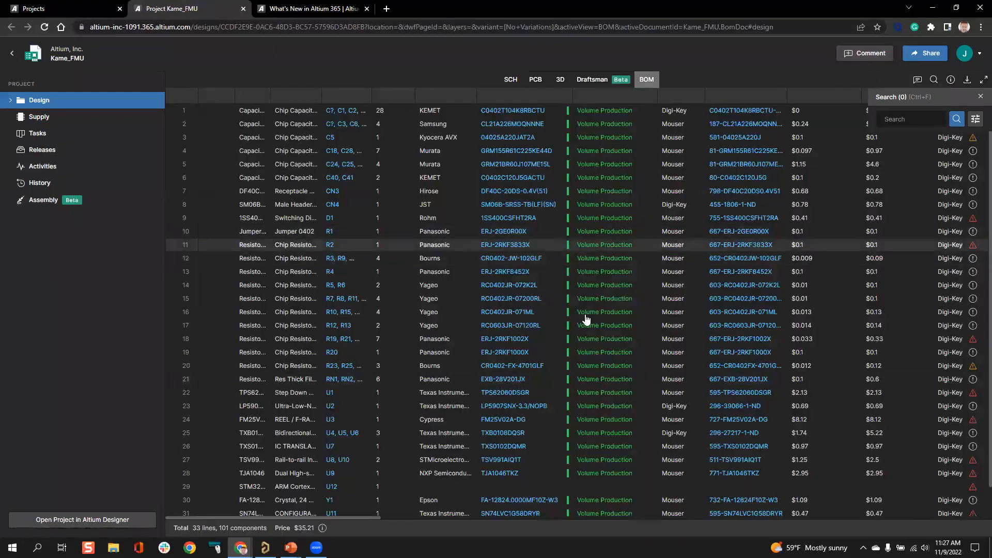
scroll(429, 202, "down", 1)
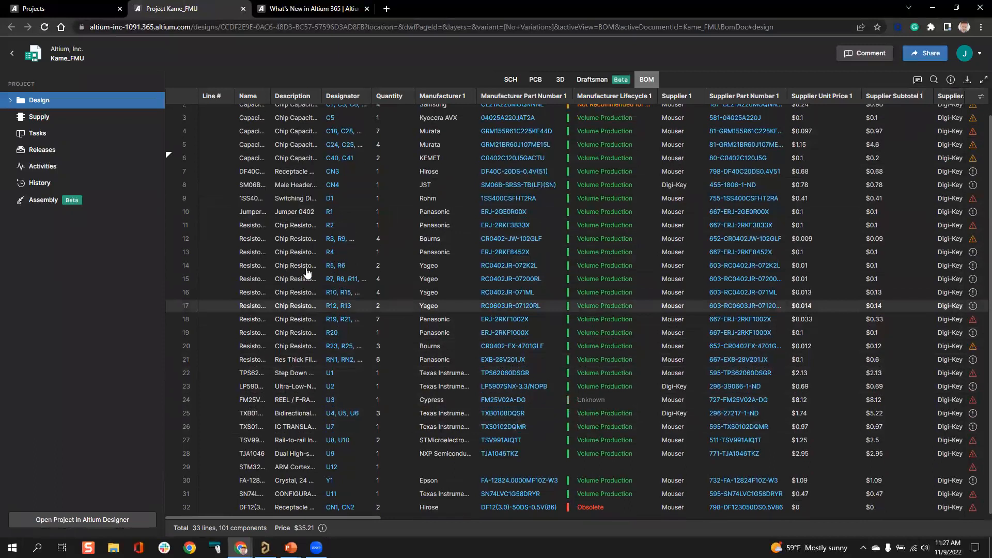
scroll(171, 160, "up", 1)
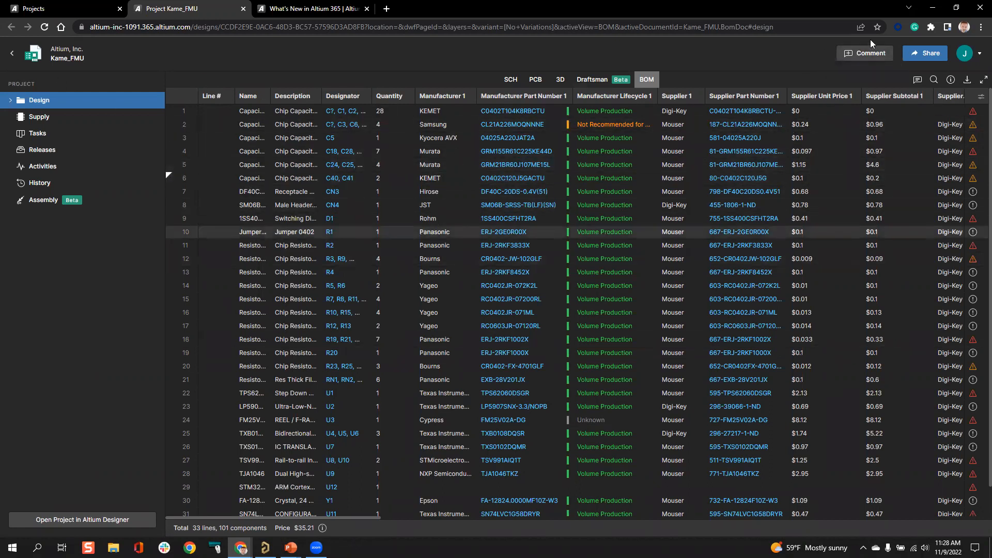
left_click(867, 54)
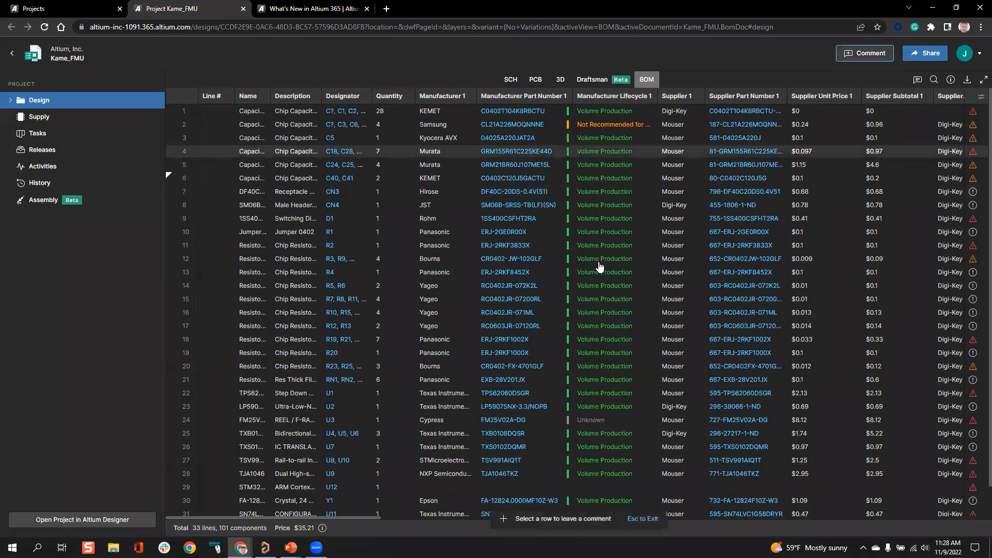
left_click(174, 248)
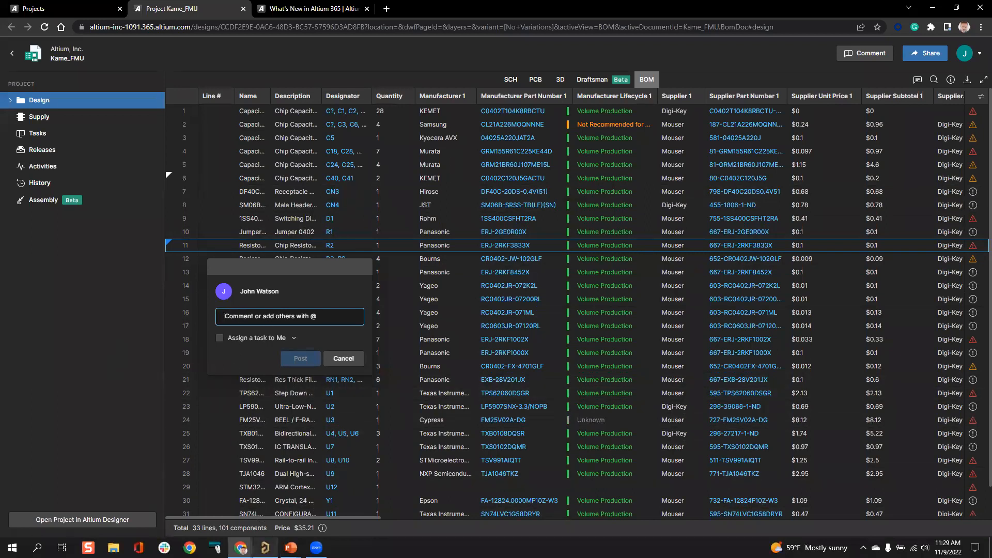
- Switch back to Altium Designer, cancel saving Kame_FMU to the server and select the R20 resistor row in the BOM
mouse_move(265, 548)
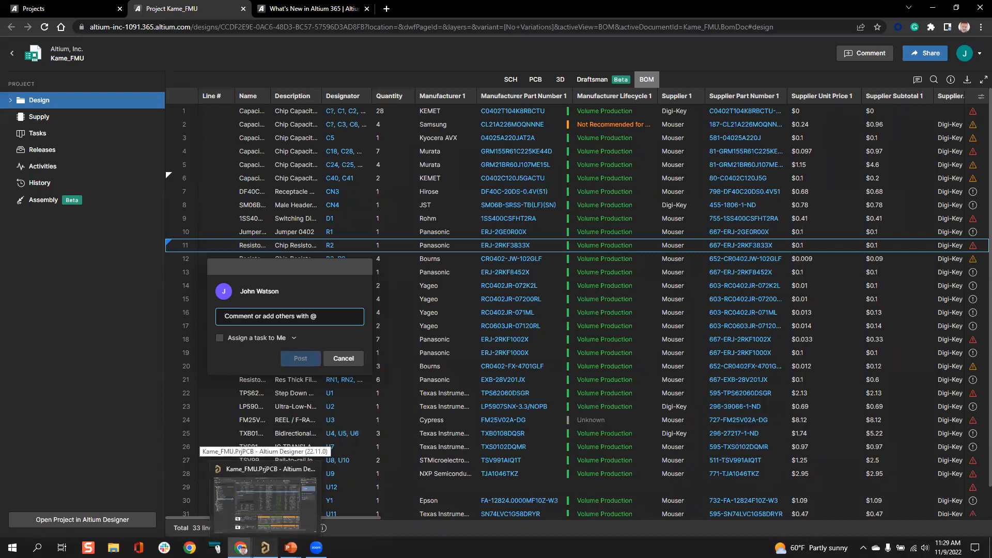
left_click(265, 501)
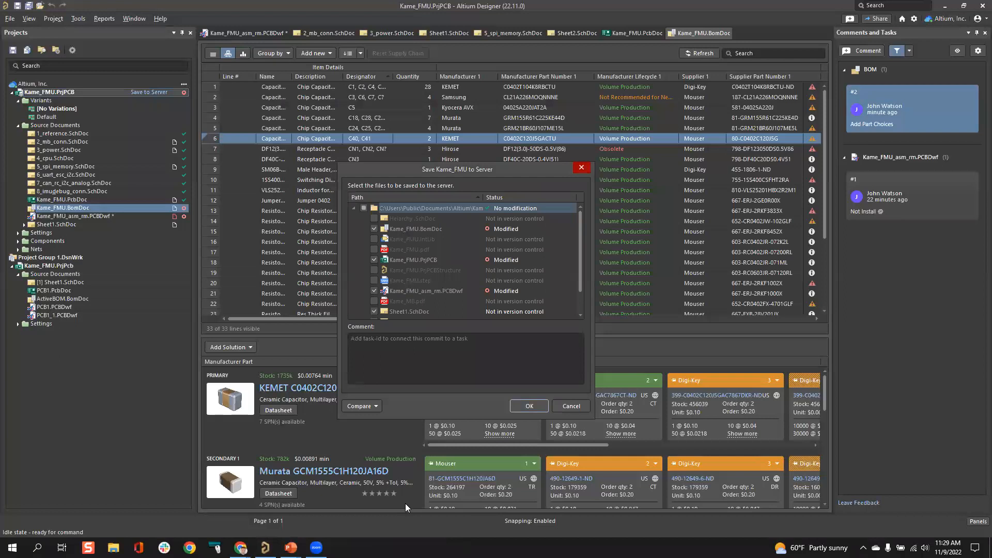
left_click(570, 408)
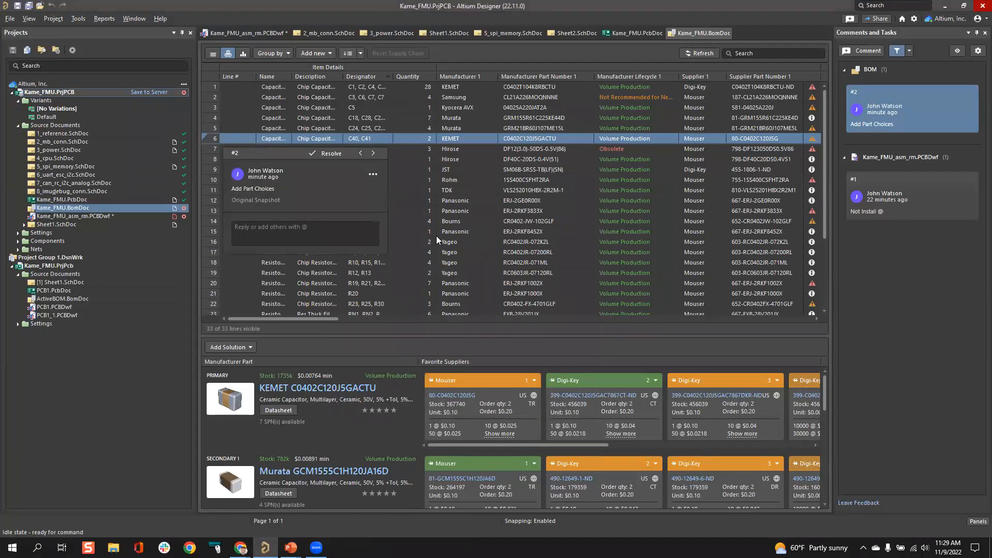
left_click(367, 295)
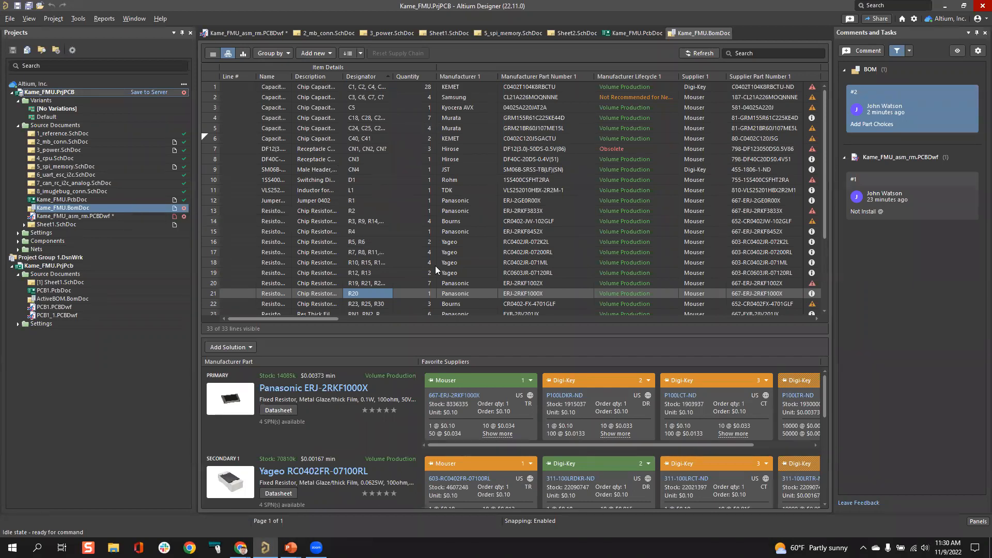
- Find the File Locking preferences by searching for "File lock", enable file locking and apply the change
left_click(914, 19)
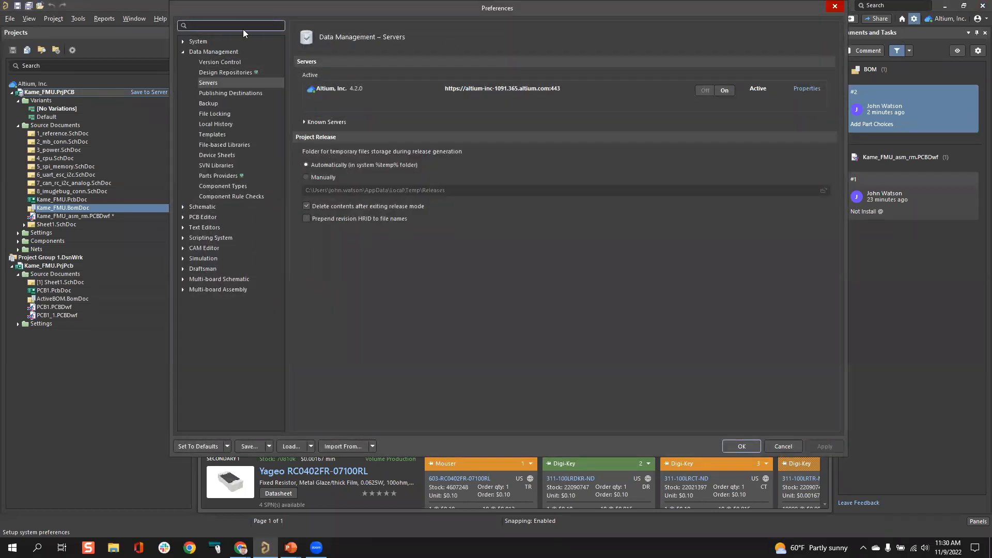
type("File lock")
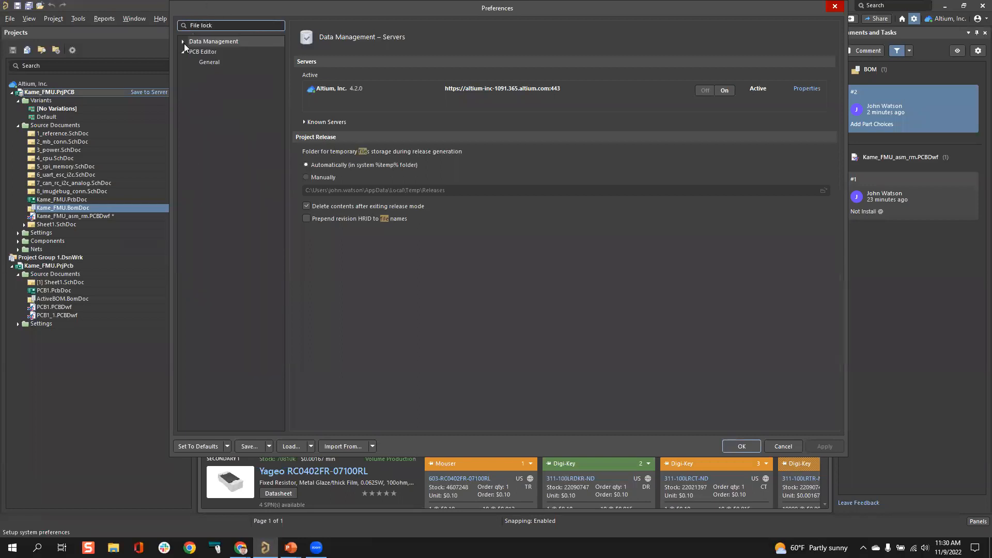
left_click(213, 53)
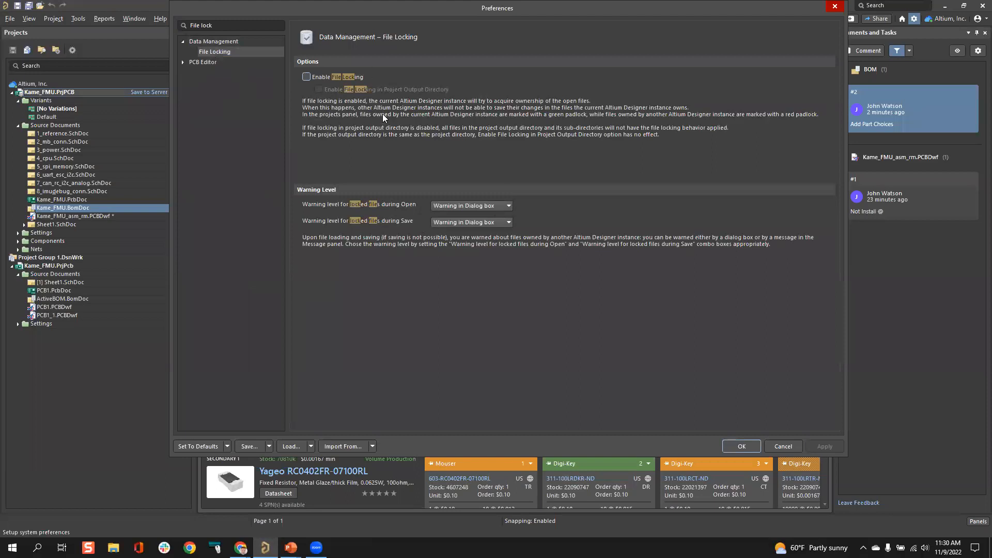
left_click(327, 77)
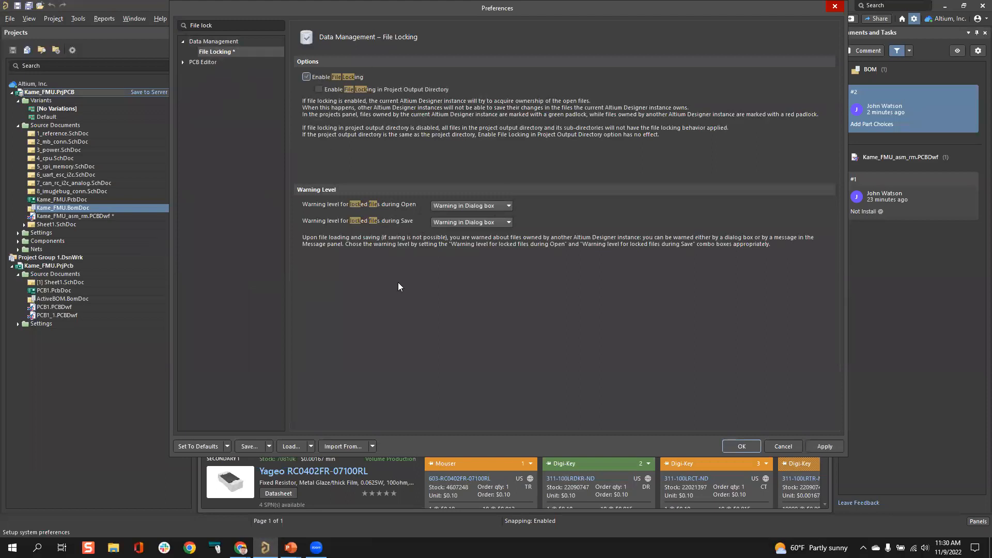
left_click(824, 446)
left_click(733, 445)
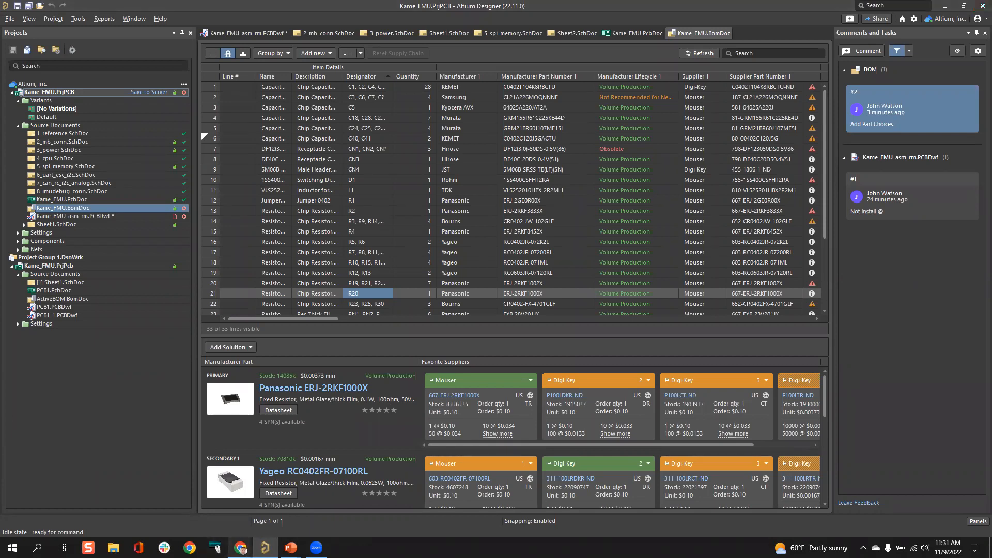
- Read the Altium New Simplified Login Experience entry on the What's New page in Chrome, follow its 365.altium.com link and close that tab
mouse_move(241, 547)
left_click(287, 512)
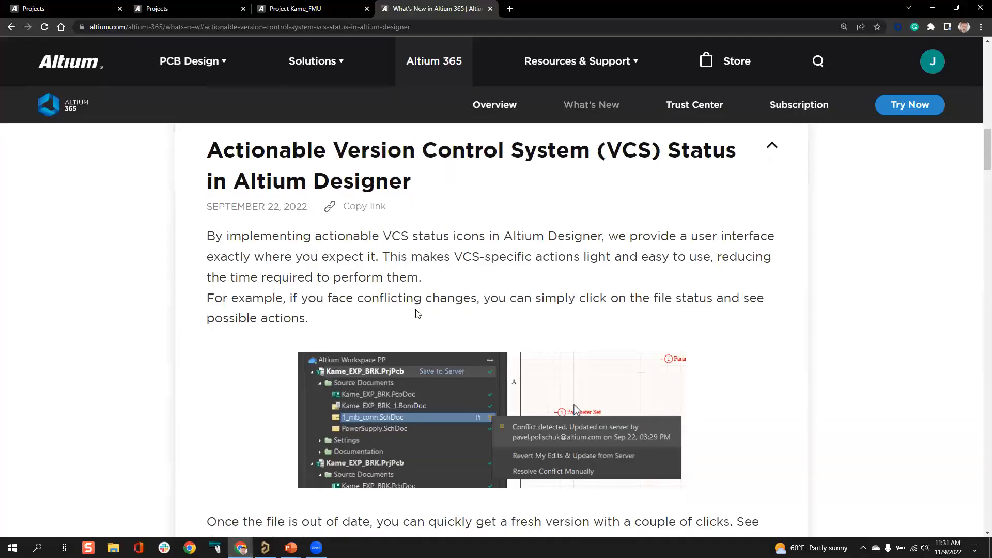
scroll(418, 314, "down", 12)
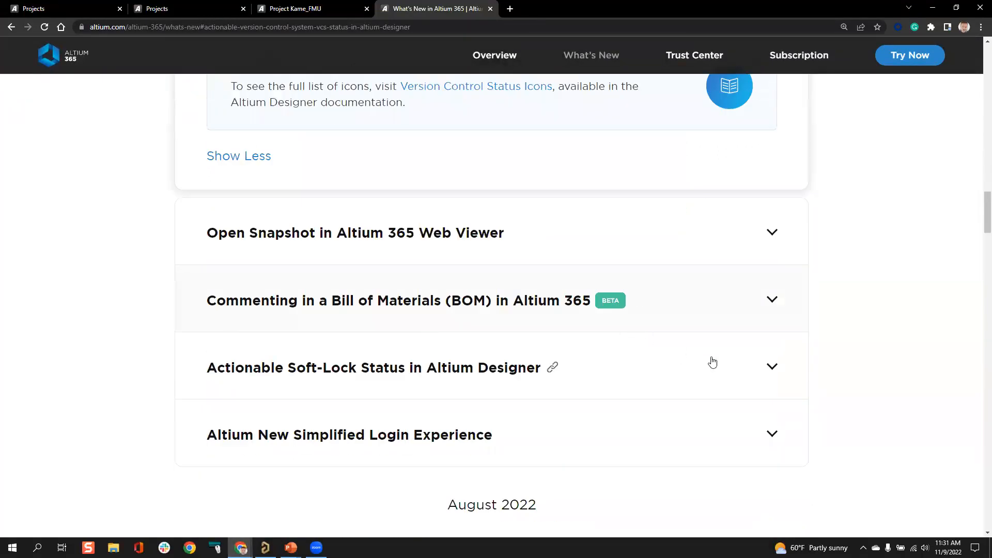
left_click(772, 434)
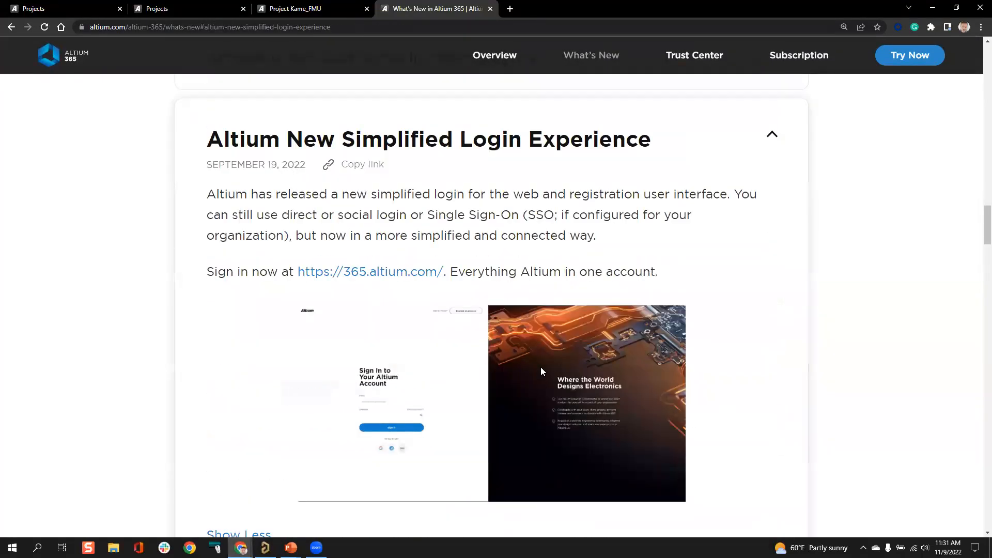
scroll(541, 368, "down", 1)
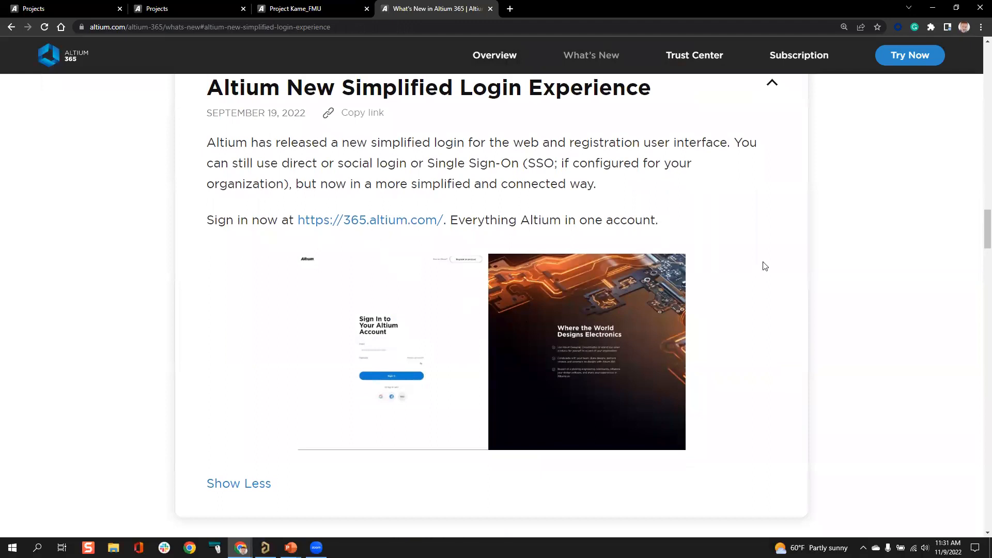
left_click(388, 223)
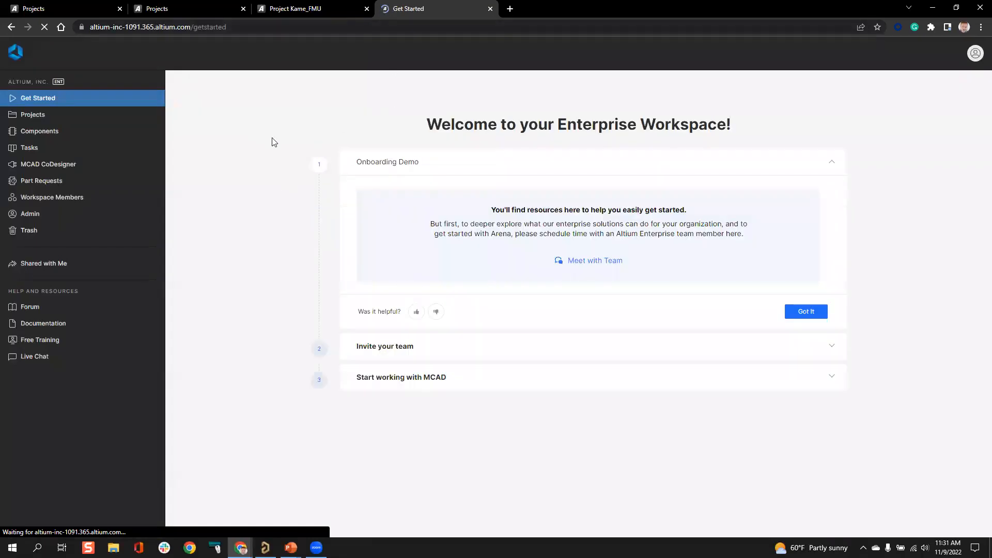
left_click(489, 9)
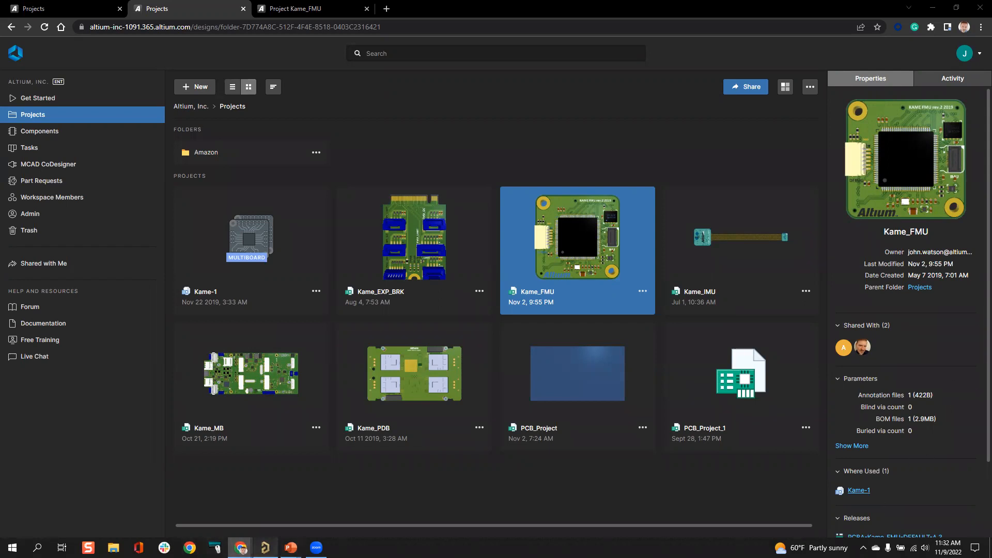
- Switch to Altium Designer and collapse both Kame_FMU project trees
left_click(265, 547)
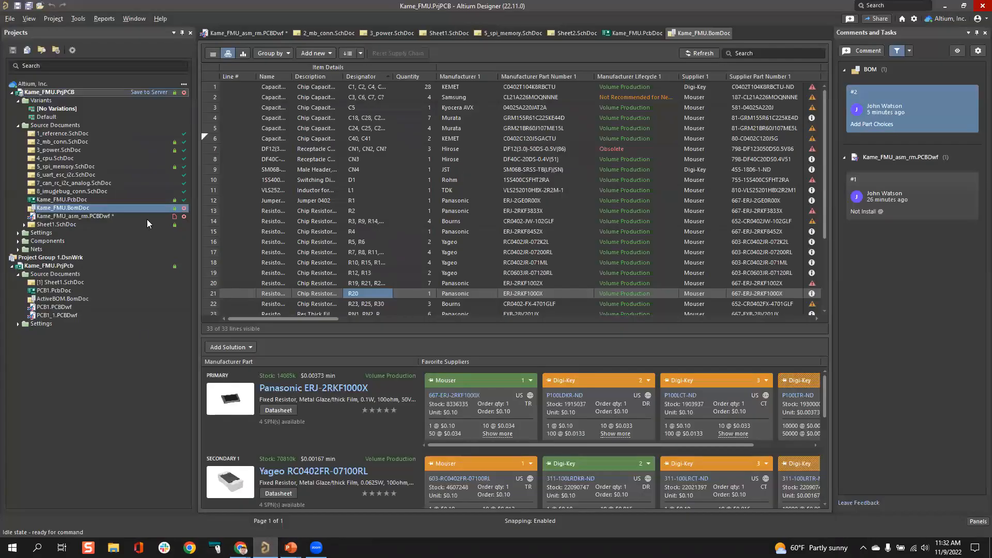
left_click(12, 93)
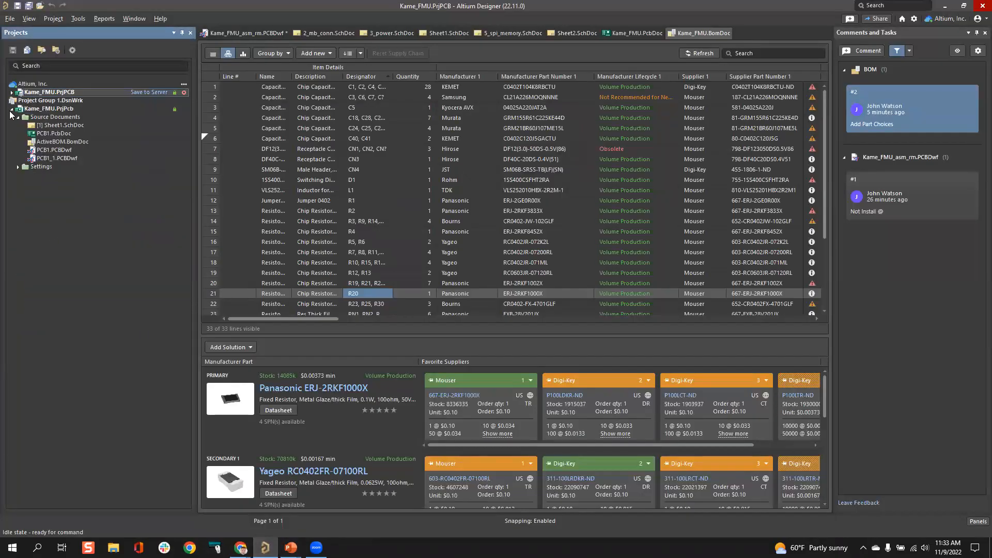
left_click(11, 110)
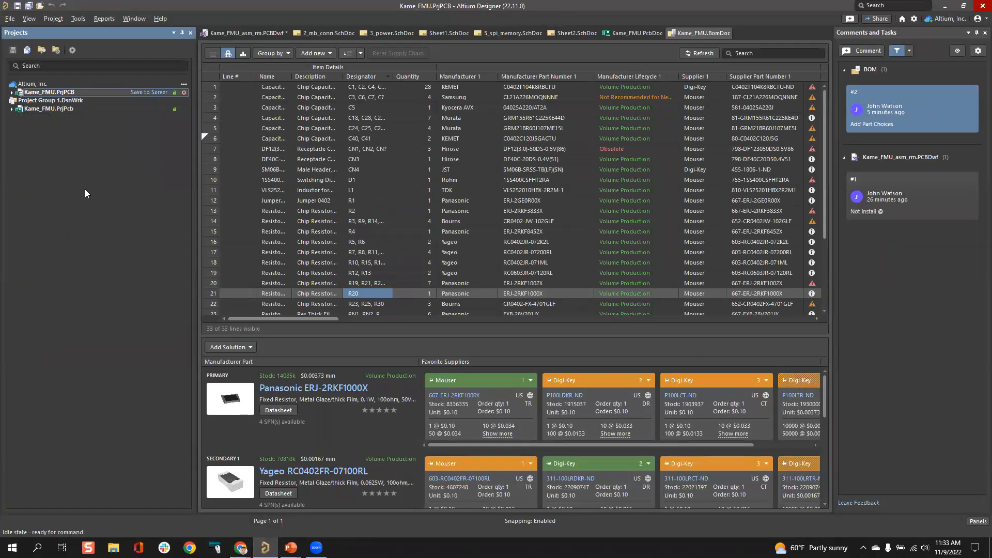
- Open the Altium, Inc. workspace in the browser from Altium Designer and show its Projects page
left_click(947, 19)
left_click(896, 80)
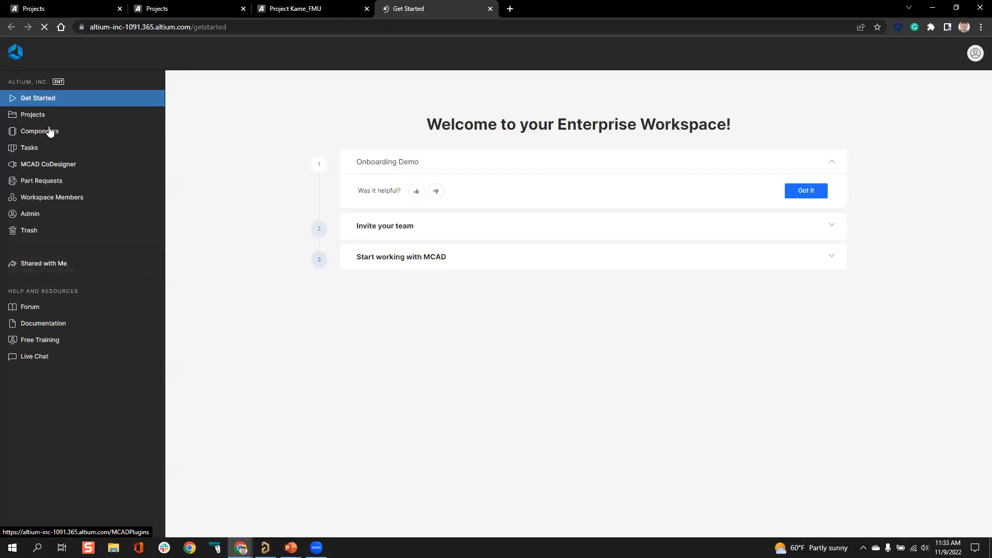
left_click(34, 118)
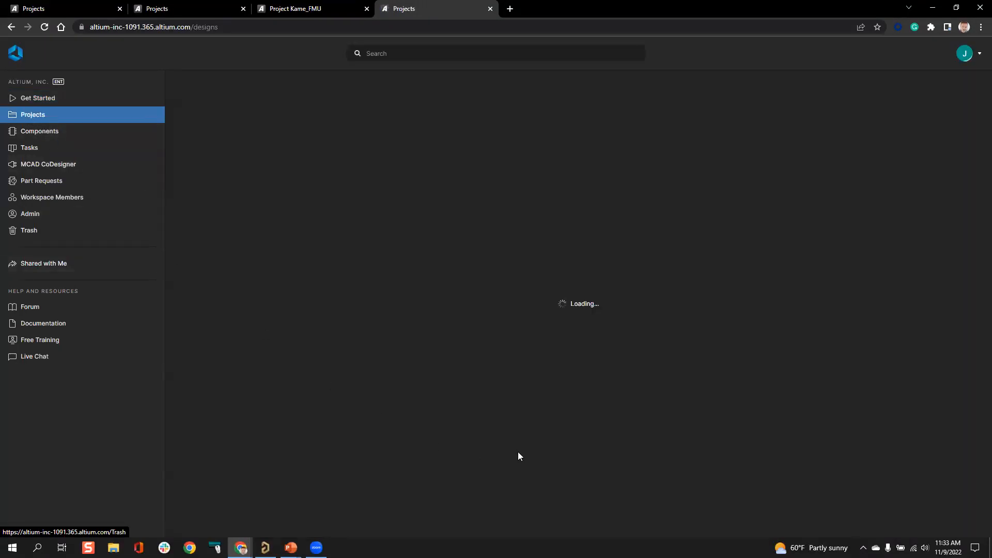
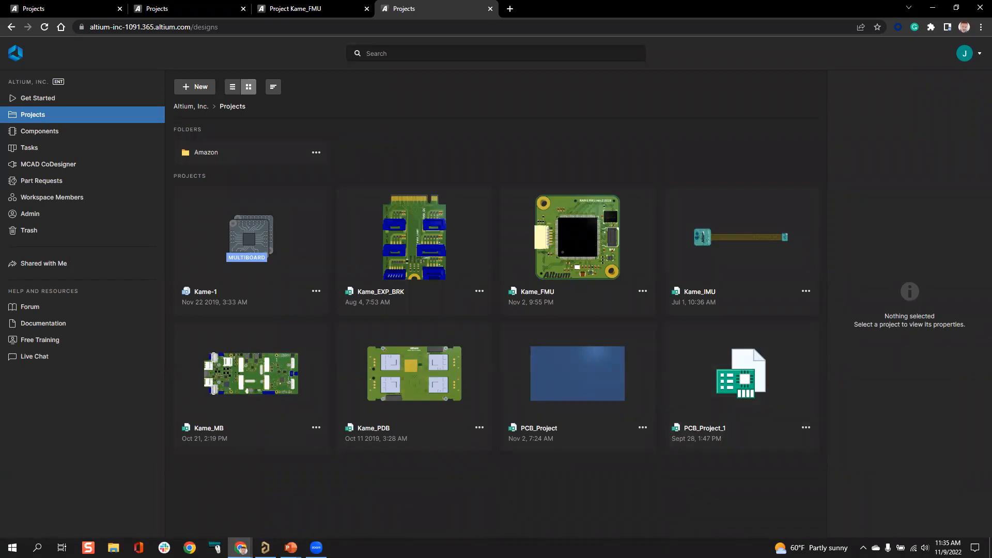
- In Altium Designer, give R20's Panasonic ERJ-2RKF1000X and Yageo RC0402FR-07100RL part choices five stars, and enlarge the BOM component list again
left_click(265, 548)
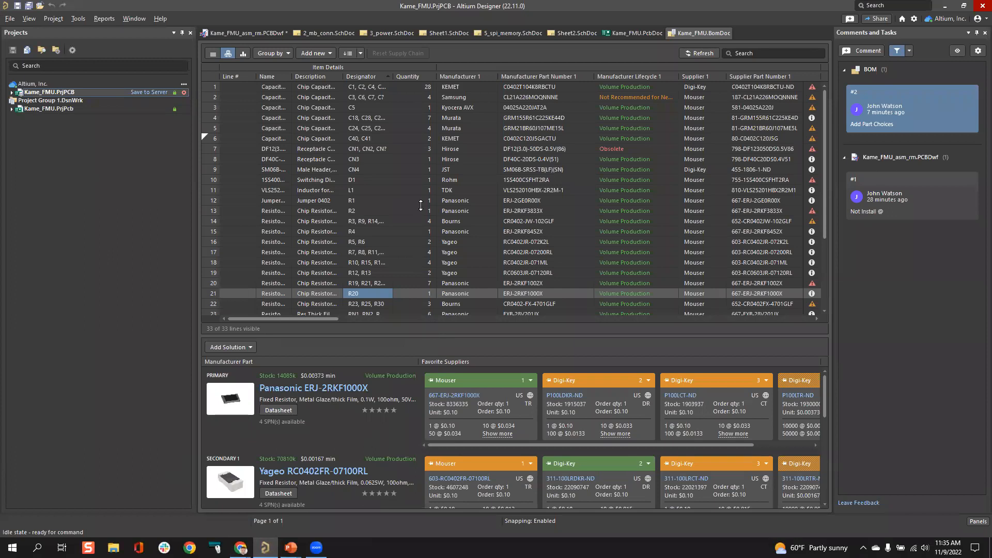
left_click_drag(421, 205, 420, 151)
left_click(395, 228)
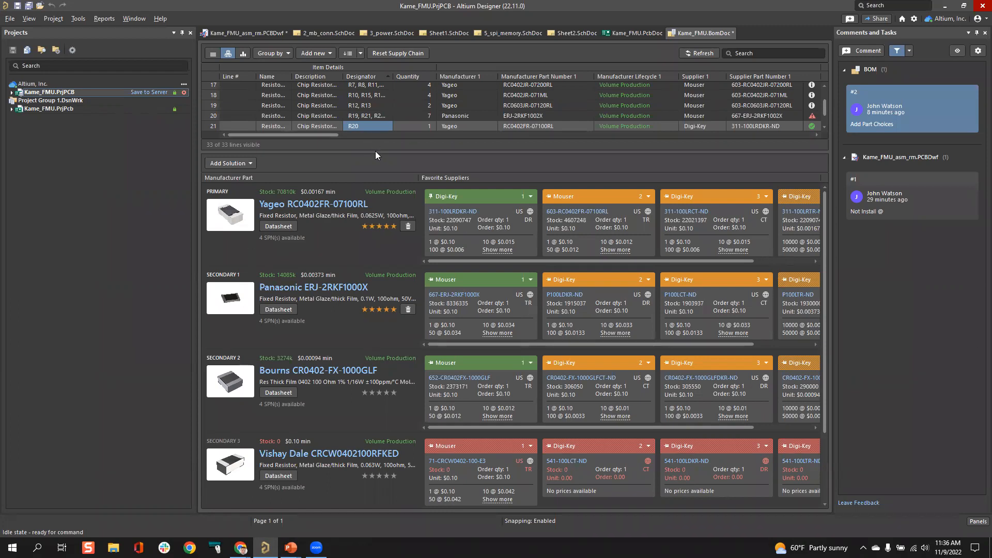
left_click_drag(375, 153, 248, 344)
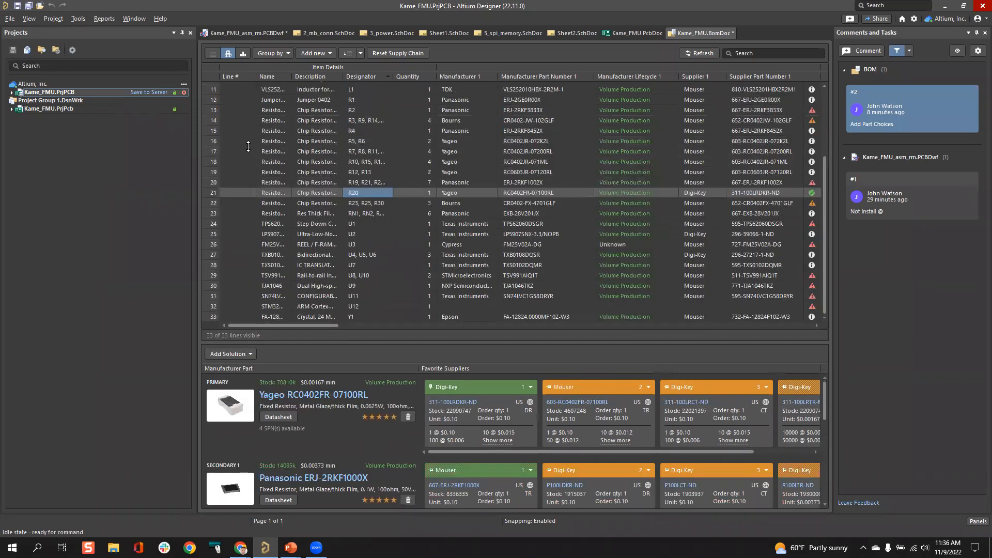
scroll(263, 124, "up", 3)
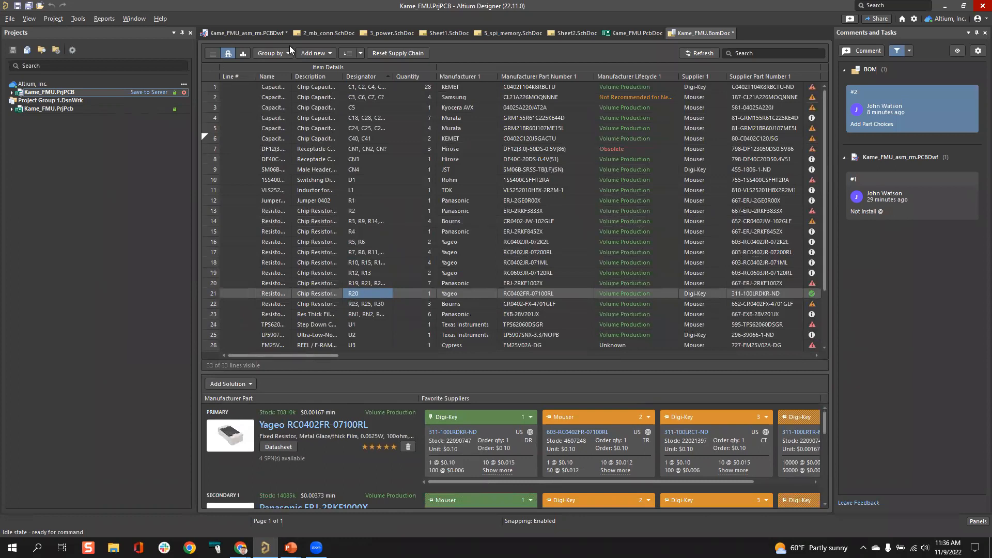
- Review the options for adding managed components, custom items, rows and columns to the BOM
left_click(314, 53)
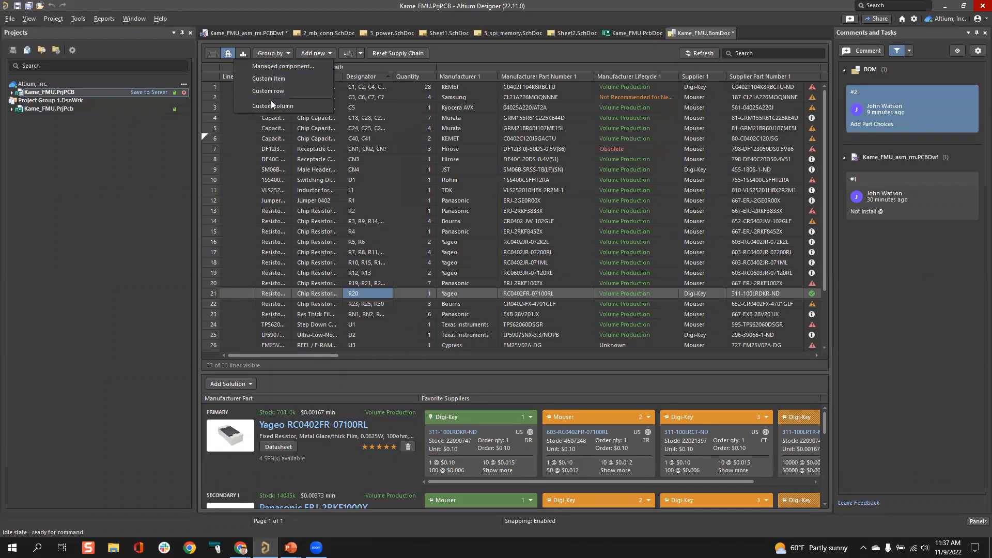
key("Escape")
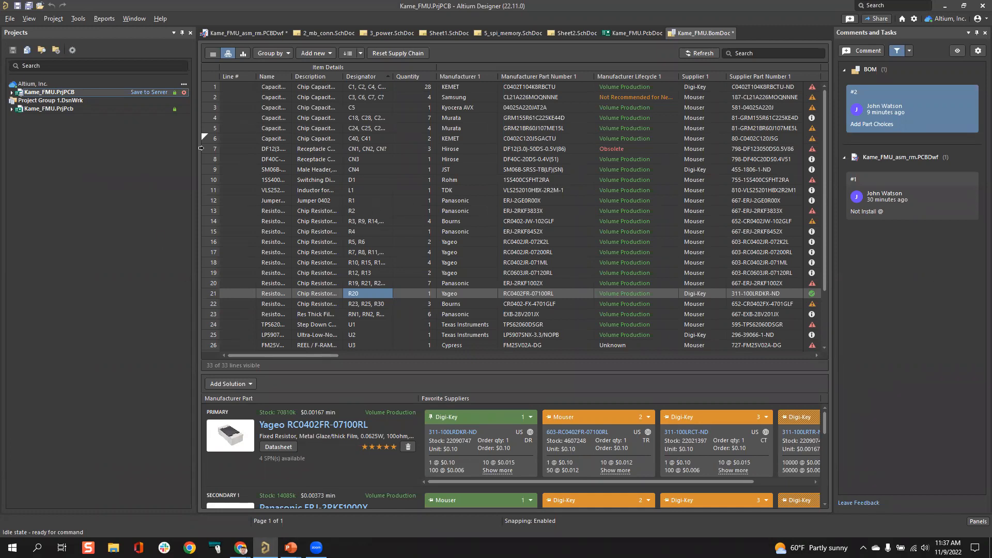
- Open Assembly.OutJob from the Kame_FMU project's output job files and open its Bill of Materials report configuration
left_click(12, 92)
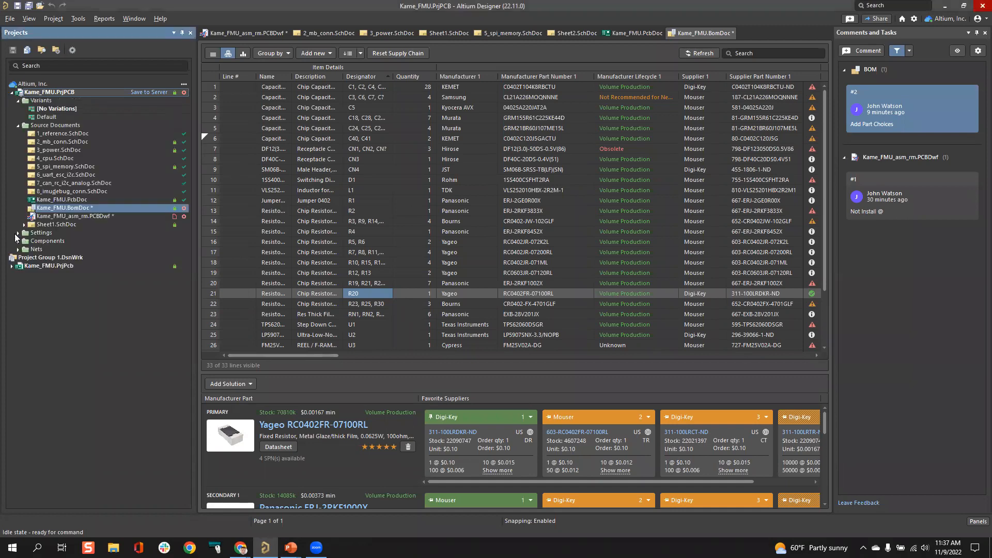
left_click(17, 232)
left_click(24, 249)
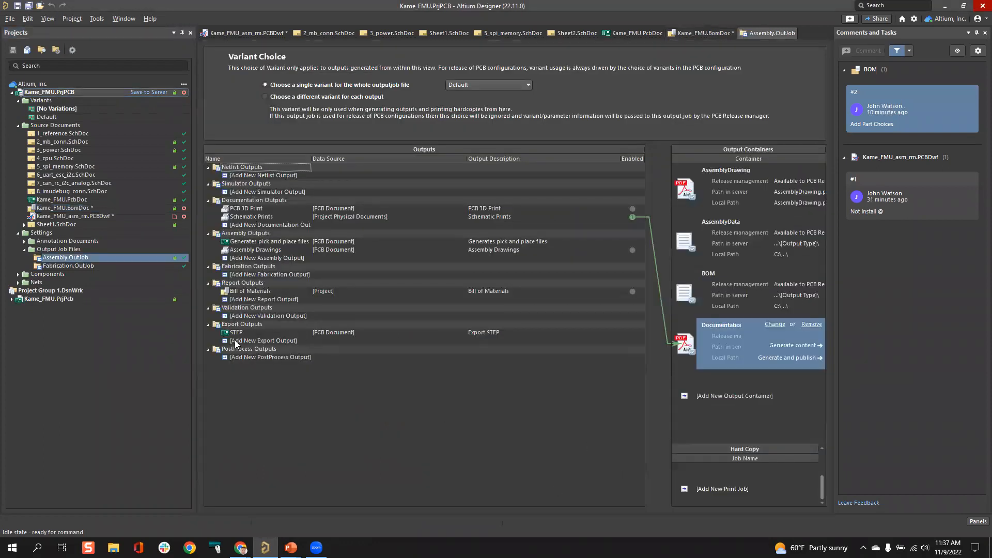
left_click(242, 292)
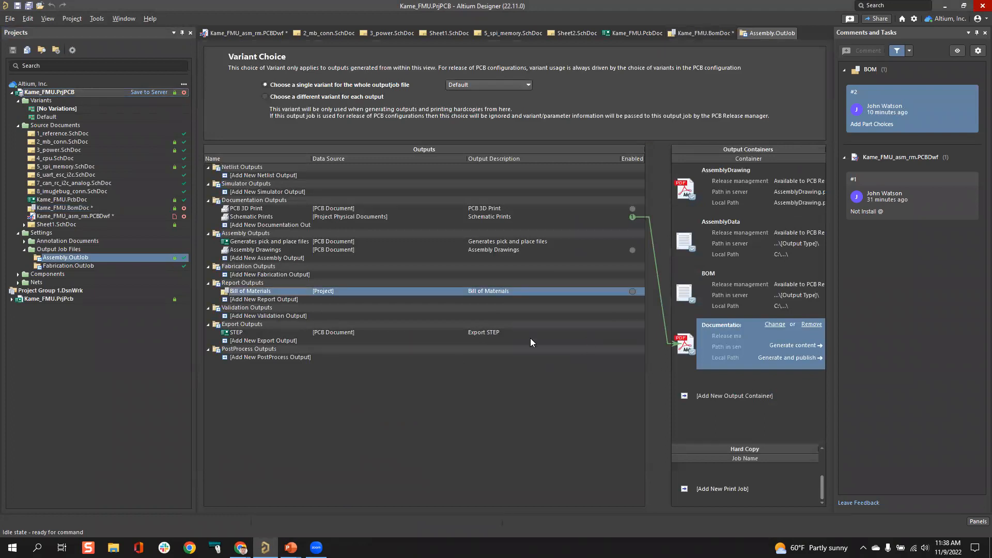
double_click(272, 290)
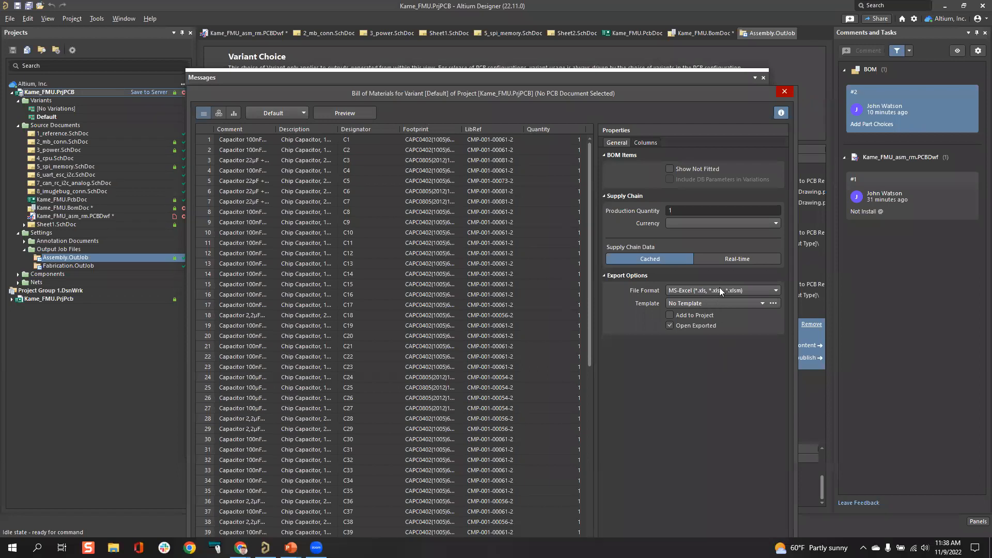
- Review the export templates available for the Bill of Materials report, and close the report configuration and the Messages window
left_click(711, 303)
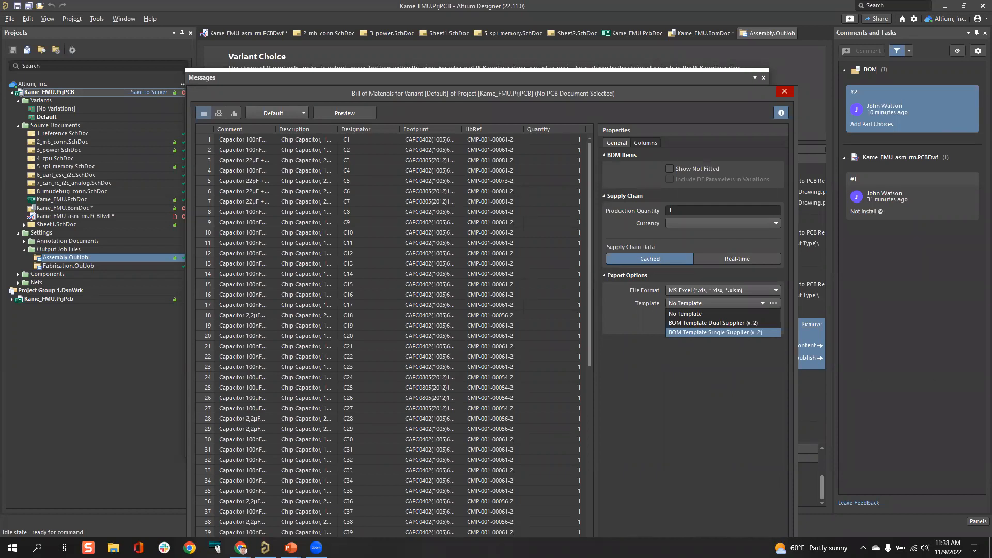
key("Escape")
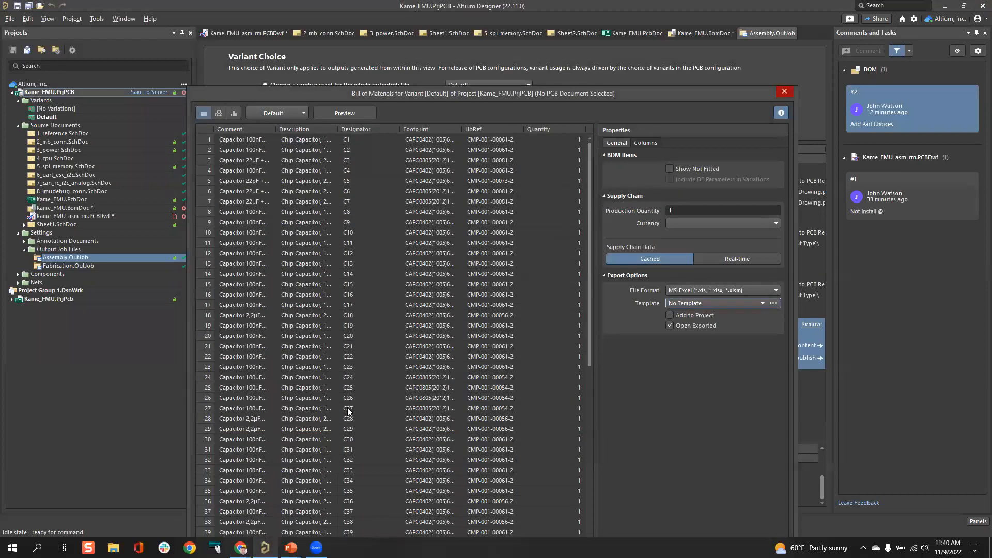
left_click(790, 92)
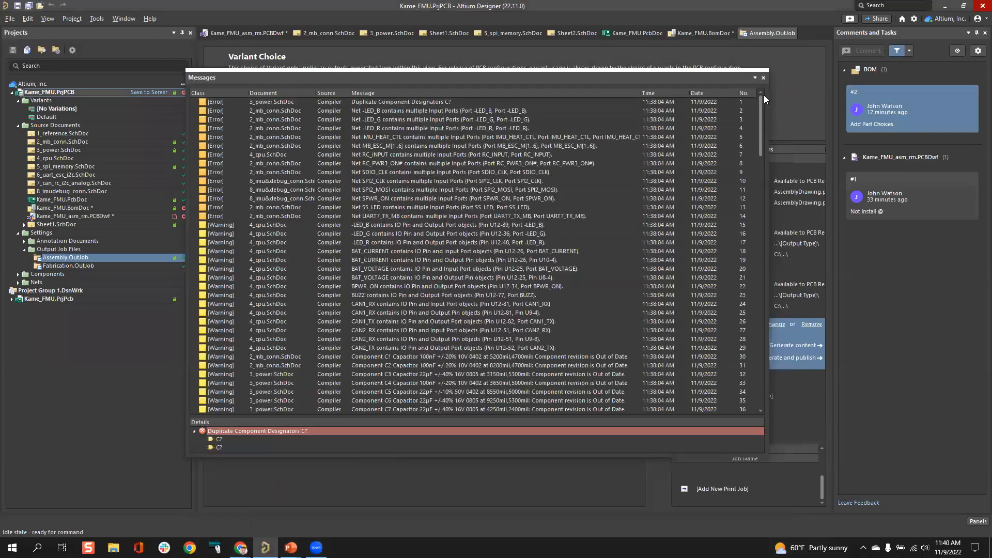
left_click(764, 78)
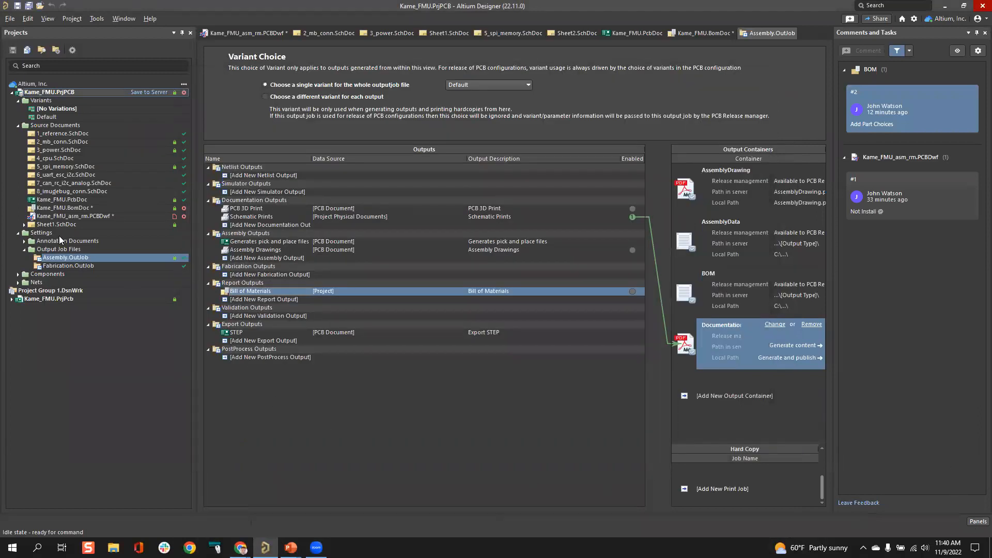
- Return to Kame_FMU.BomDoc and review the ways to add a solution for R20, such as Create Manual Solution
left_click(69, 208)
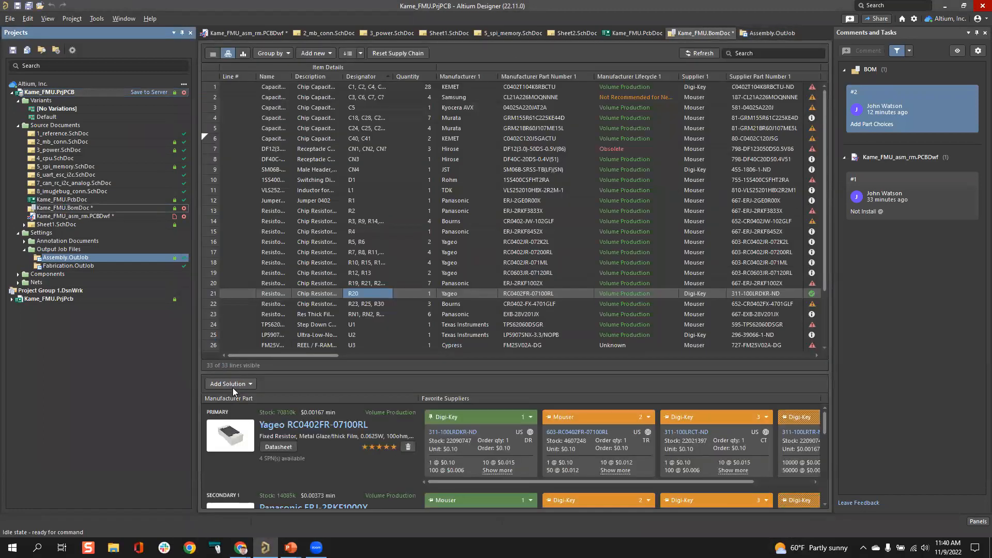
left_click(233, 385)
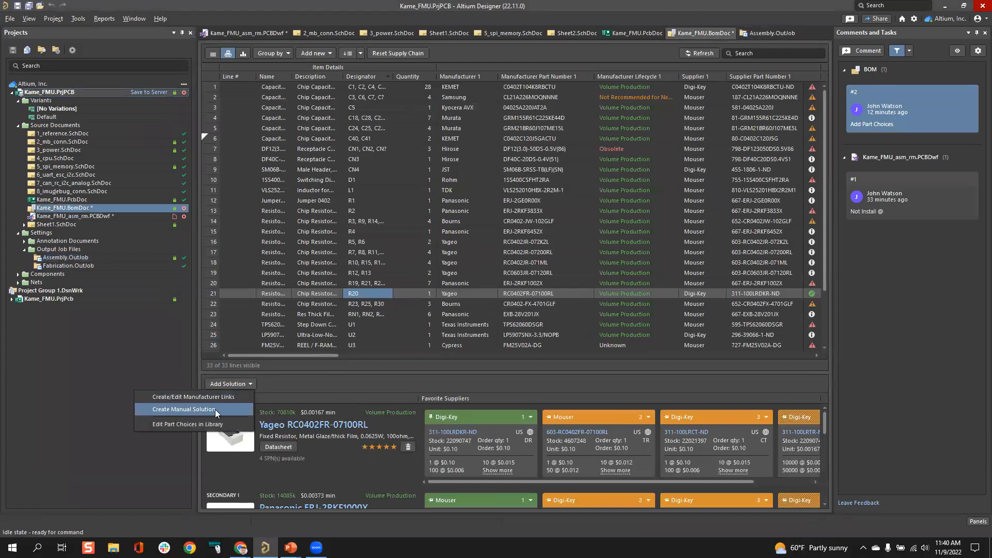
left_click(952, 527)
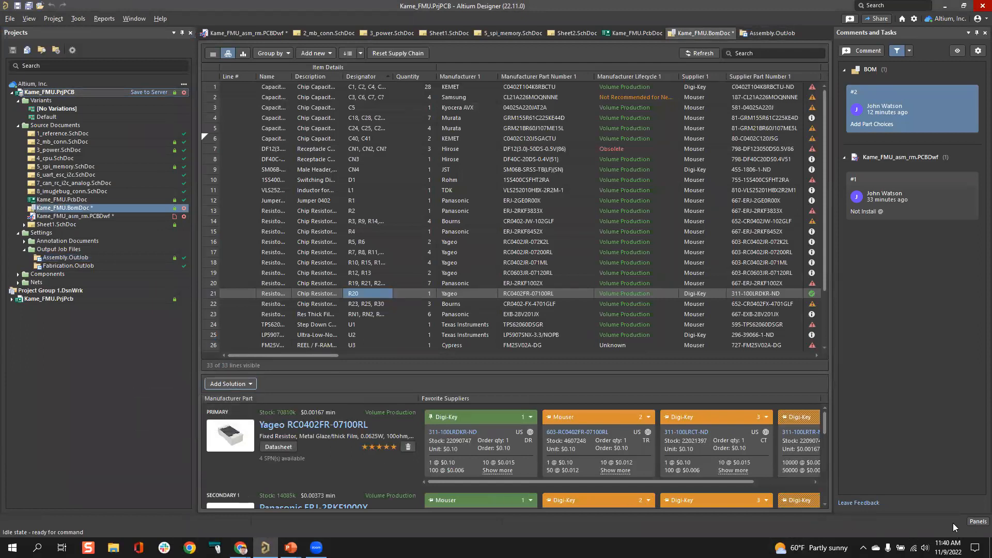
- Open the workspace Explorer and browse to the Capacitors (0801) folder under Components and Passive Components (0800)
left_click(976, 523)
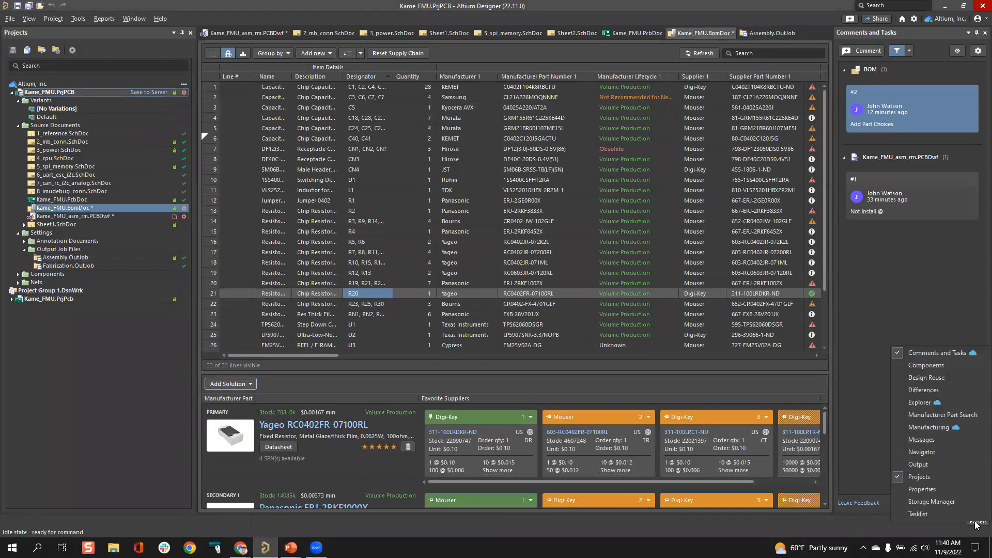
left_click(912, 404)
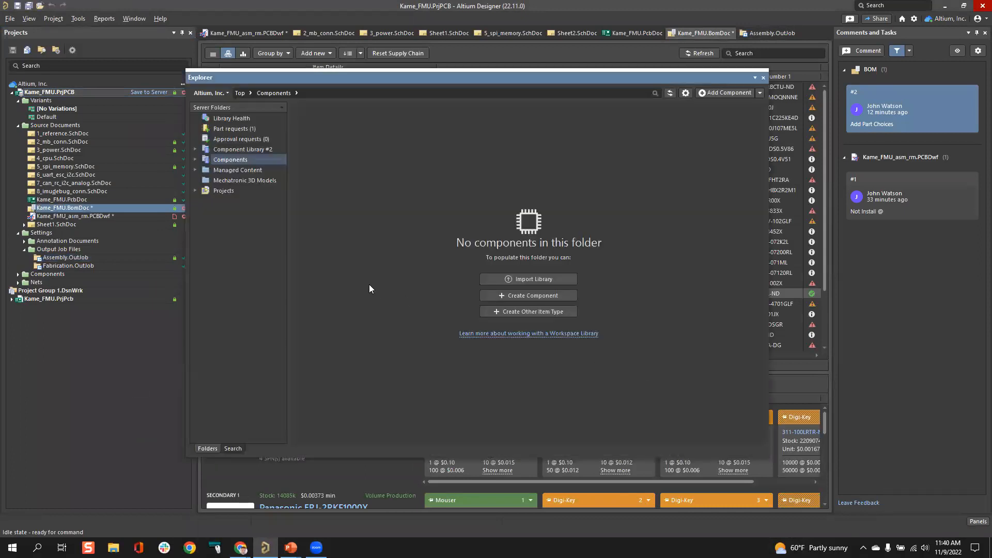
left_click(196, 159)
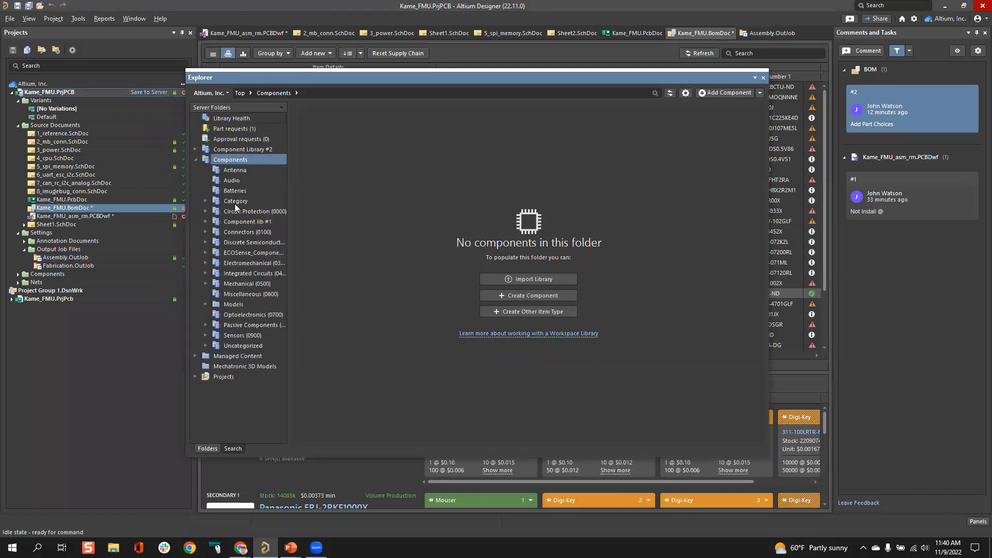
left_click(238, 221)
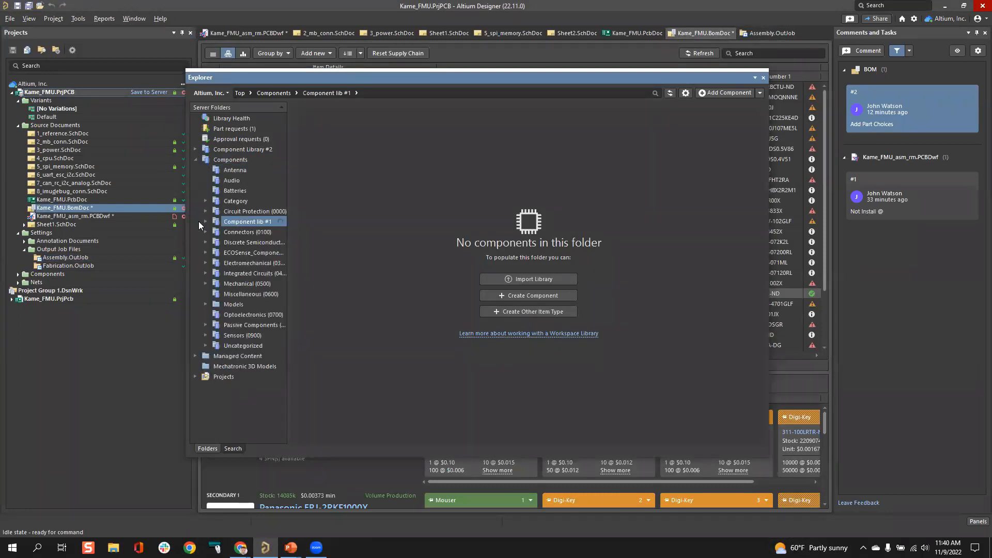
left_click(227, 202)
left_click(241, 323)
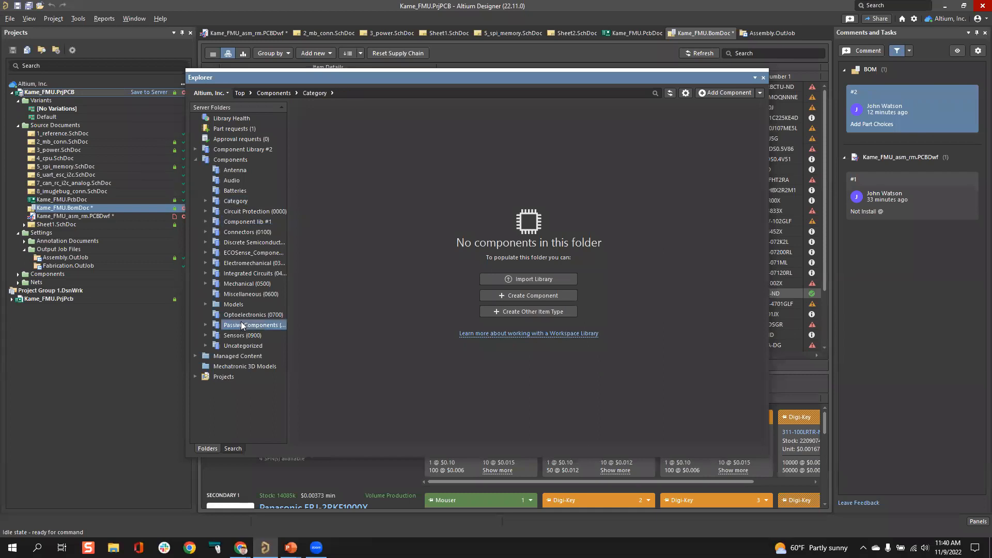
left_click(204, 325)
left_click(246, 336)
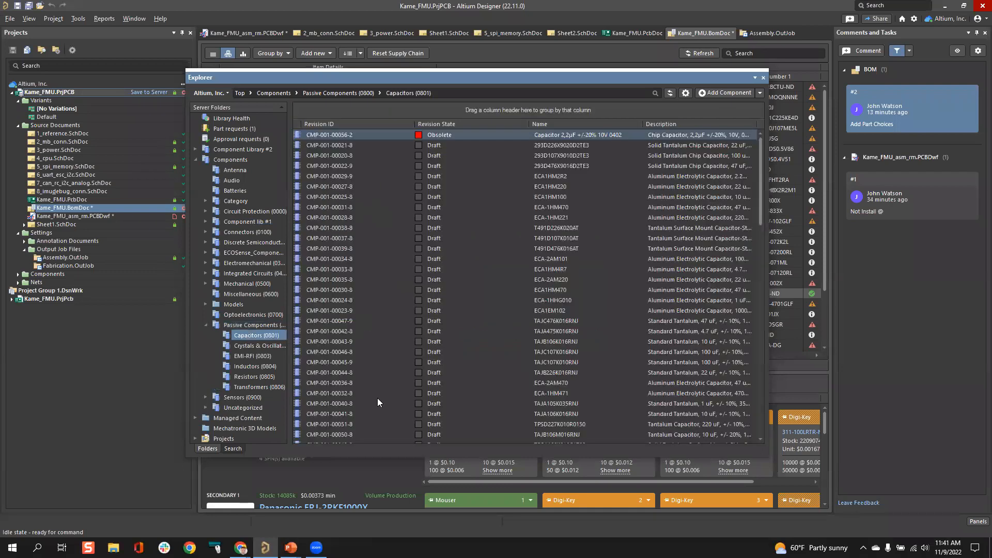
- Examine capacitor CMP-001-00027-8's part choices in the Edit Part Choices dialog, cancel it and close the Explorer
left_click(342, 185)
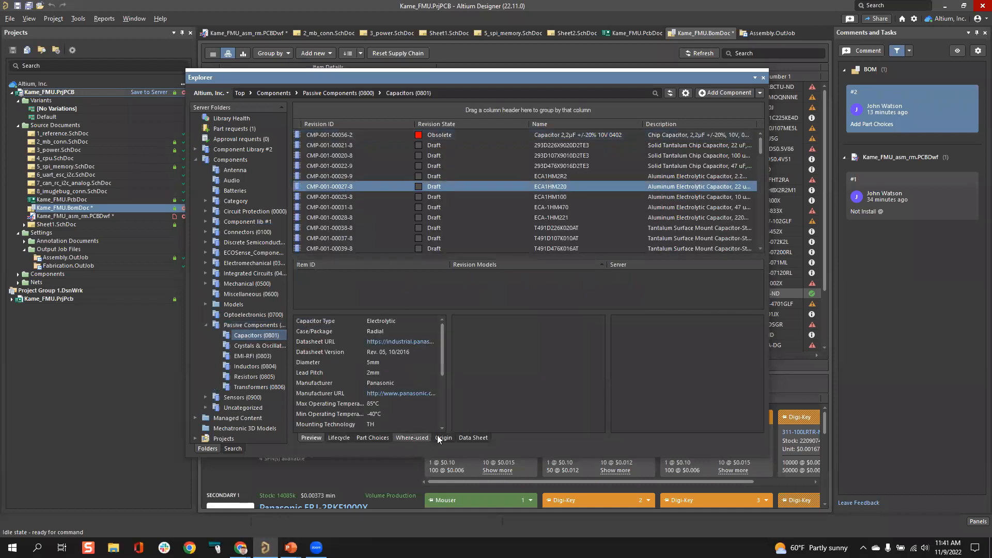
left_click(373, 438)
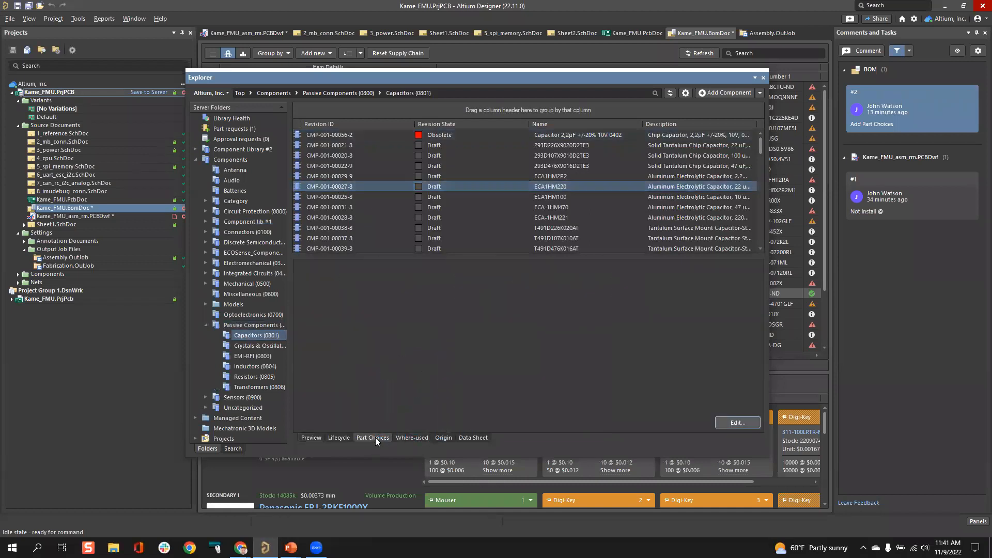
left_click(735, 423)
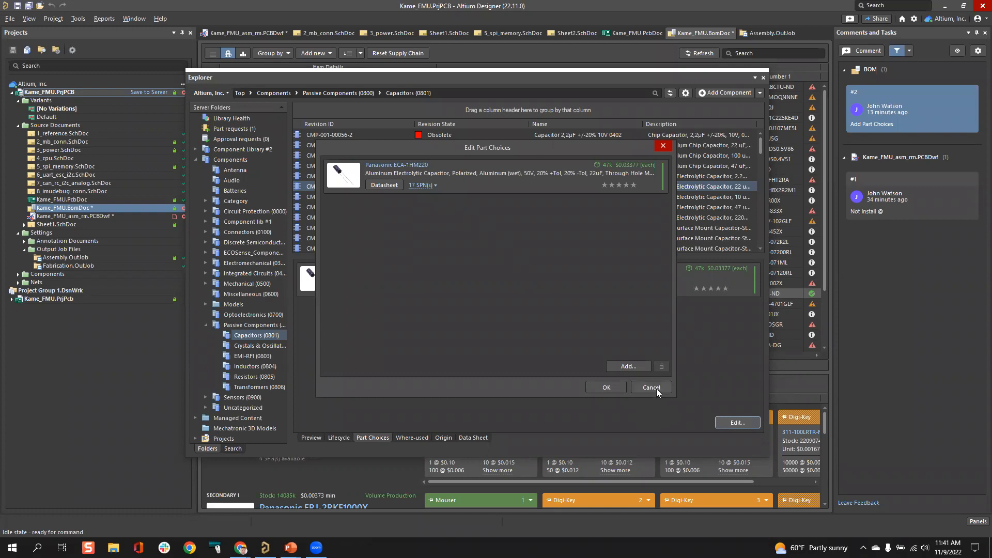
left_click(652, 388)
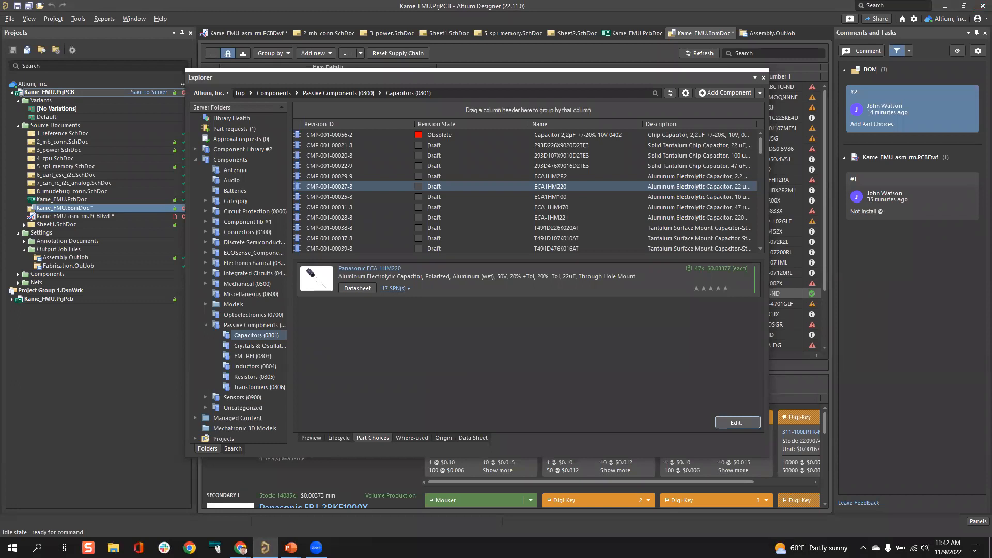
left_click(763, 77)
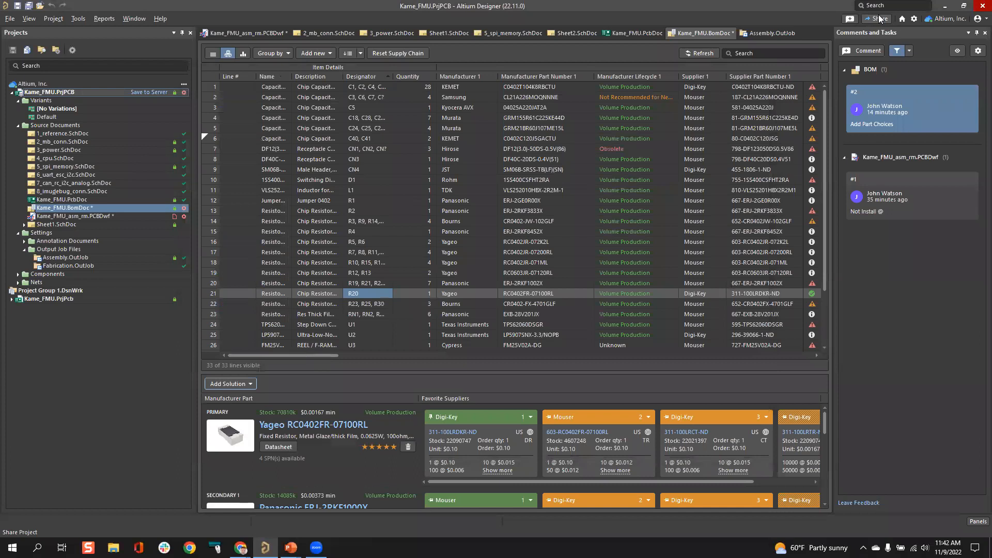
- Check the Data Management file locking options in the system preferences and leave them without changes
left_click(914, 19)
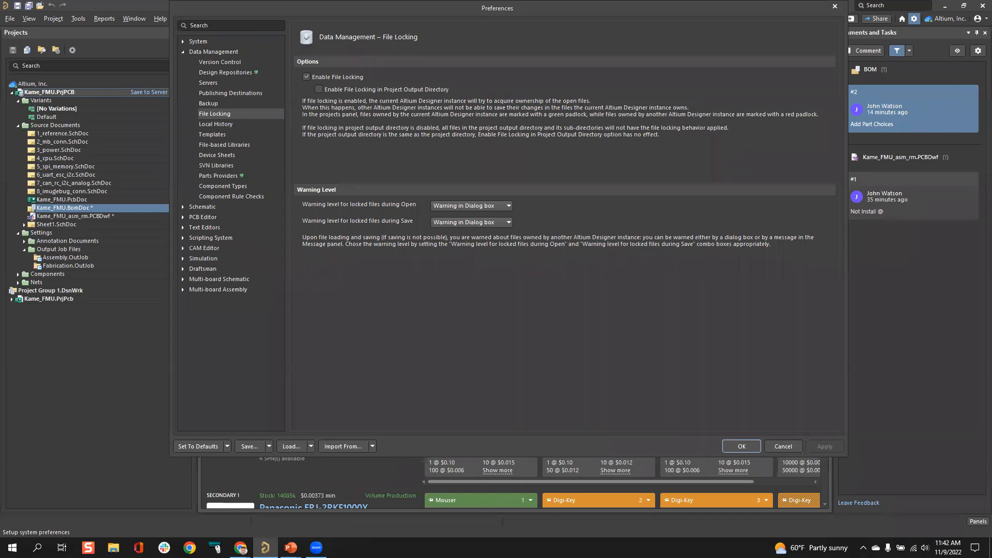
left_click(785, 446)
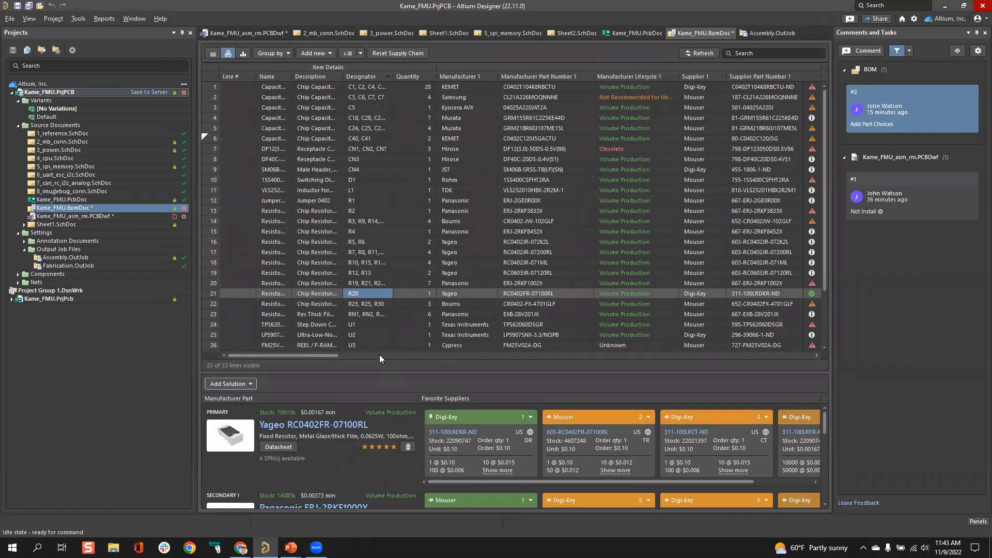
- Open the 1_reference.SchDoc schematic and show Manufacturer Part Search over it
left_click(56, 134)
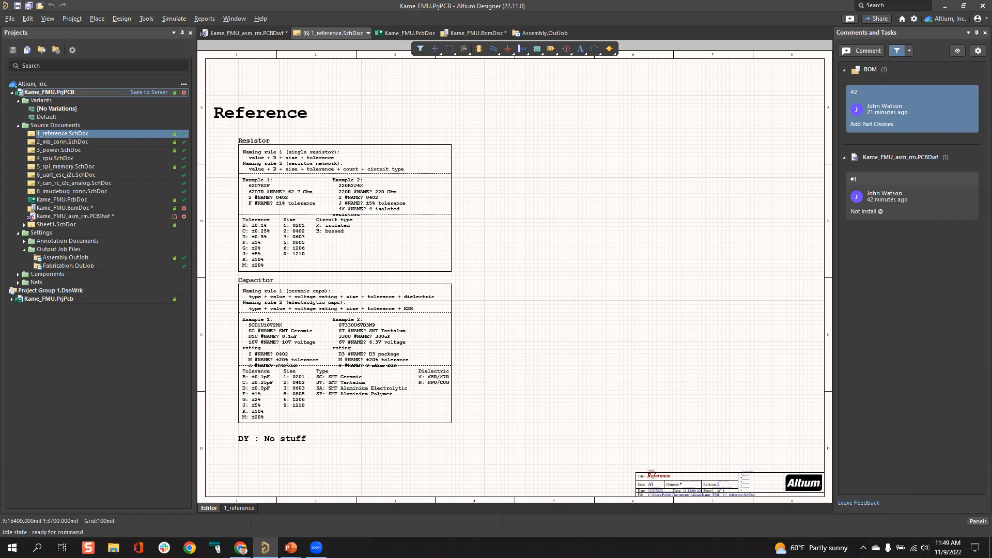
left_click(977, 522)
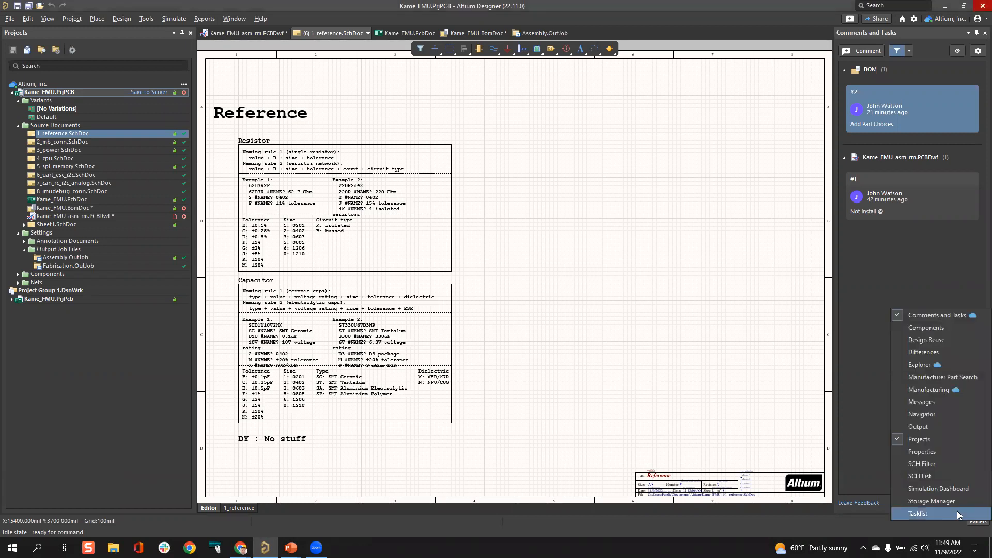
left_click(800, 396)
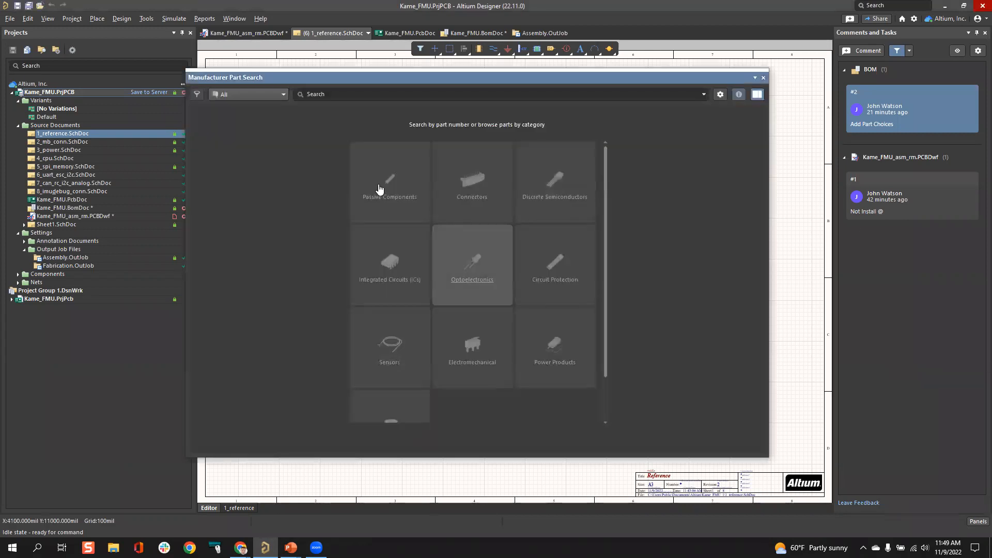
- Filter the manufacturer part search to the Crystals and Oscillators category and dismiss the error report
left_click(231, 93)
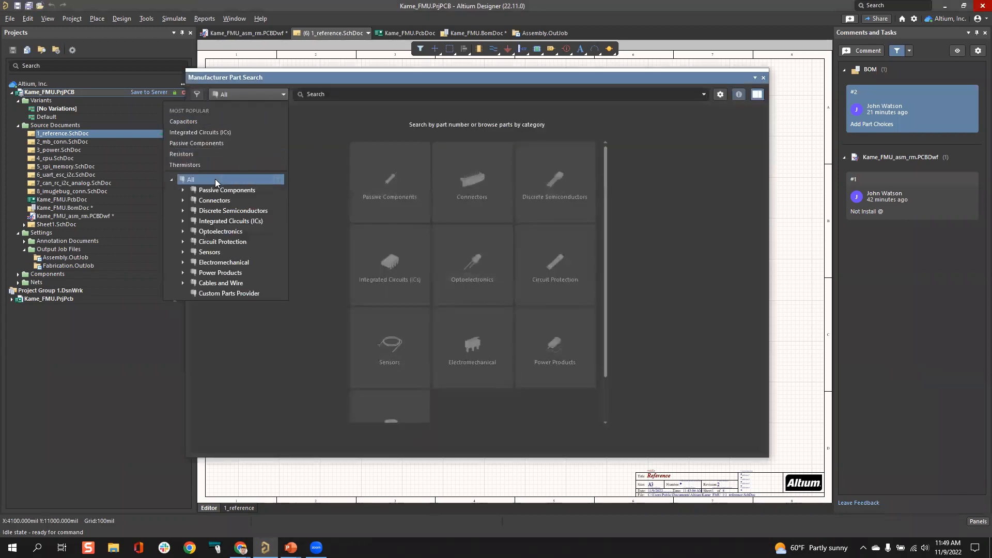
left_click(182, 190)
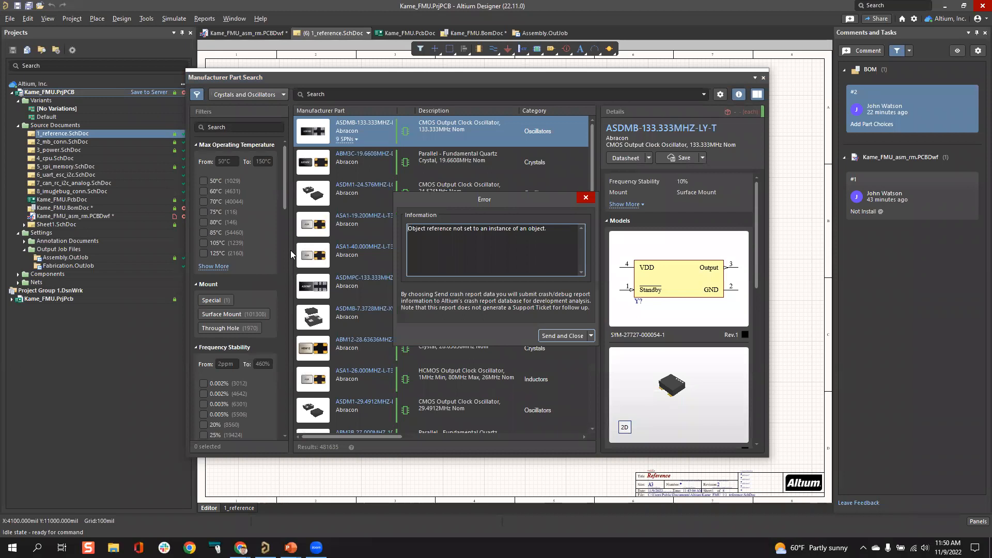
left_click(585, 197)
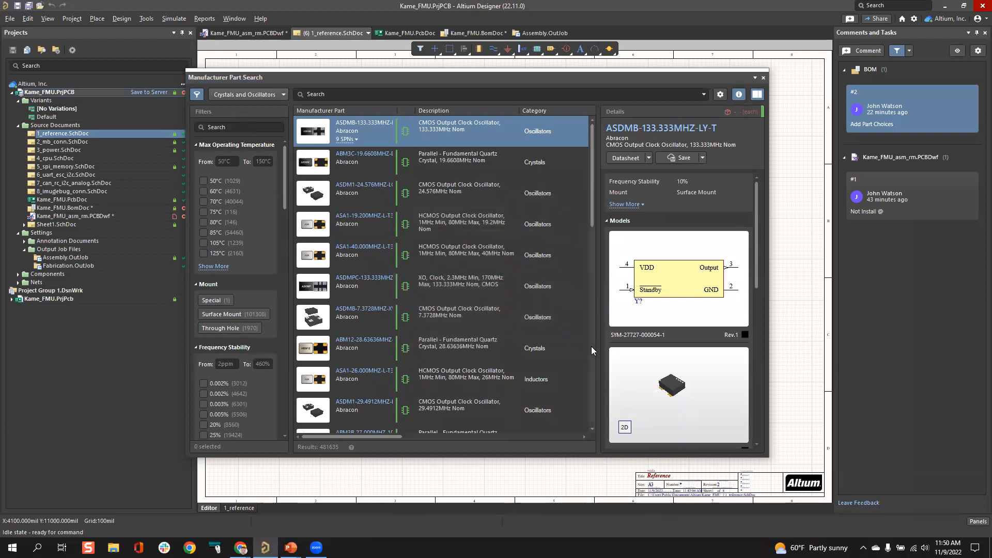